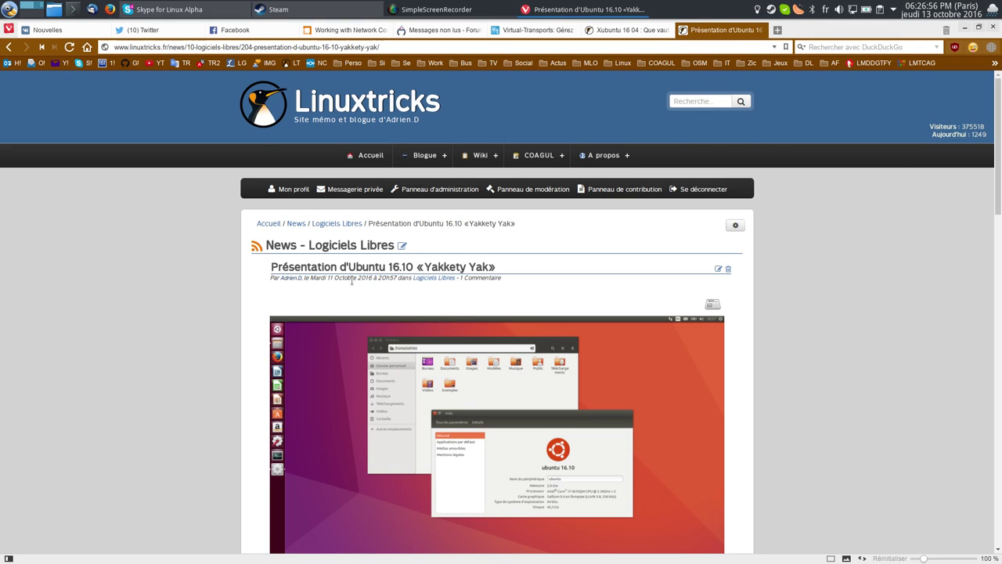
Read through the Ubuntu 16.10 presentation article and the earlier Xubuntu 16.04 review on the Linuxtricks site.
{"action": "scroll", "coordinate": [507, 284], "scroll_direction": "down", "scroll_amount": 3}
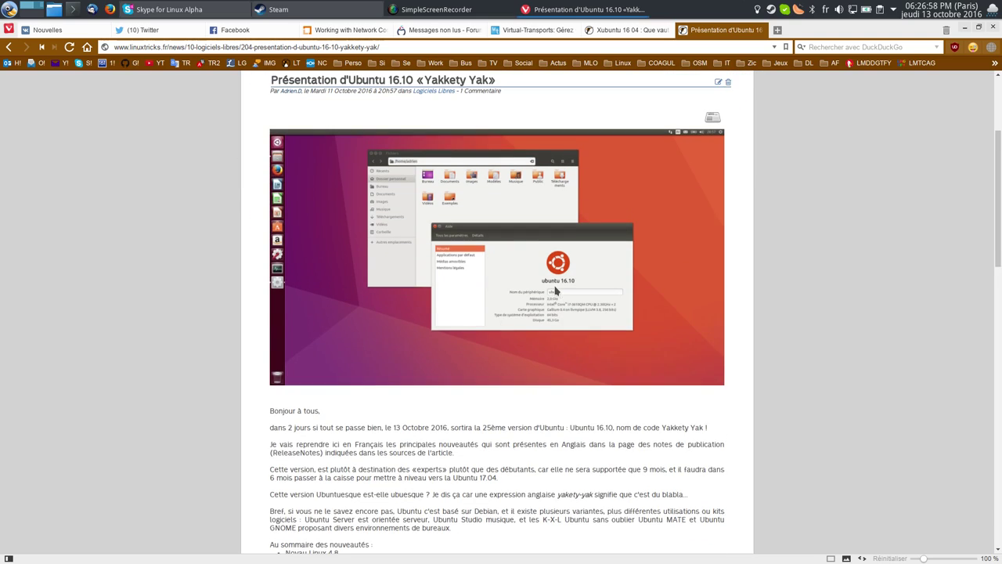
{"action": "scroll", "coordinate": [555, 291], "scroll_direction": "up", "scroll_amount": 1}
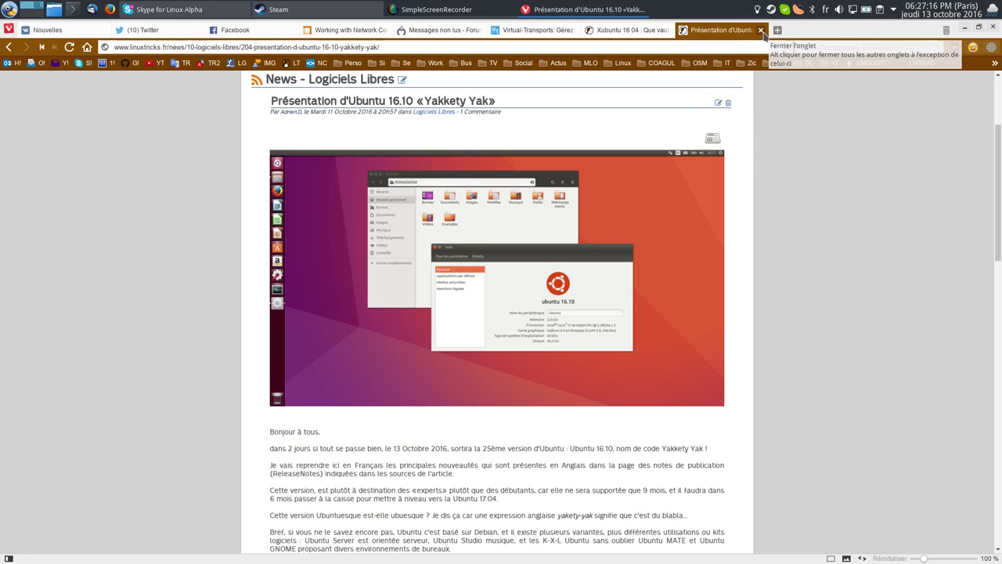
{"action": "left_click", "coordinate": [617, 29]}
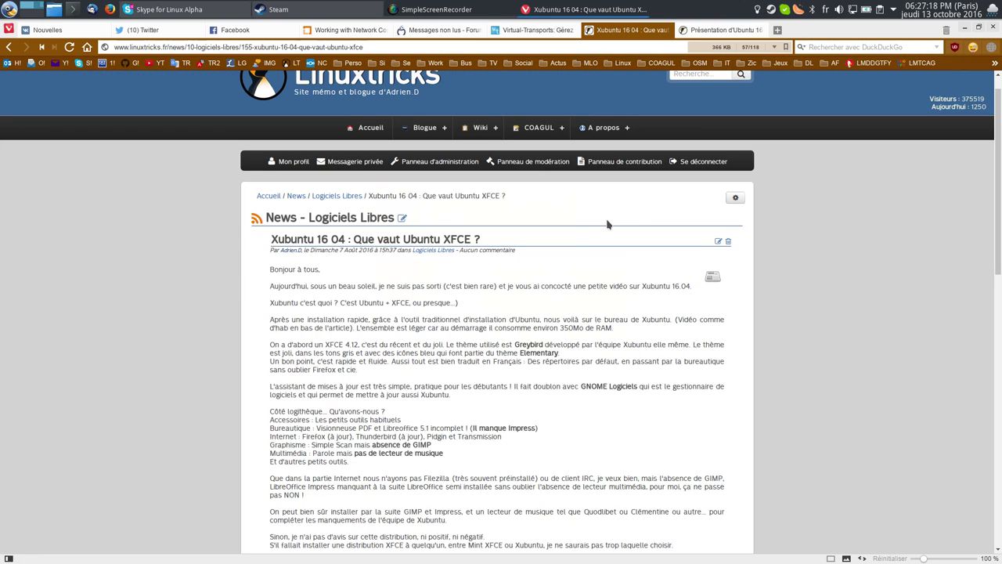
{"action": "scroll", "coordinate": [520, 270], "scroll_direction": "down", "scroll_amount": 1}
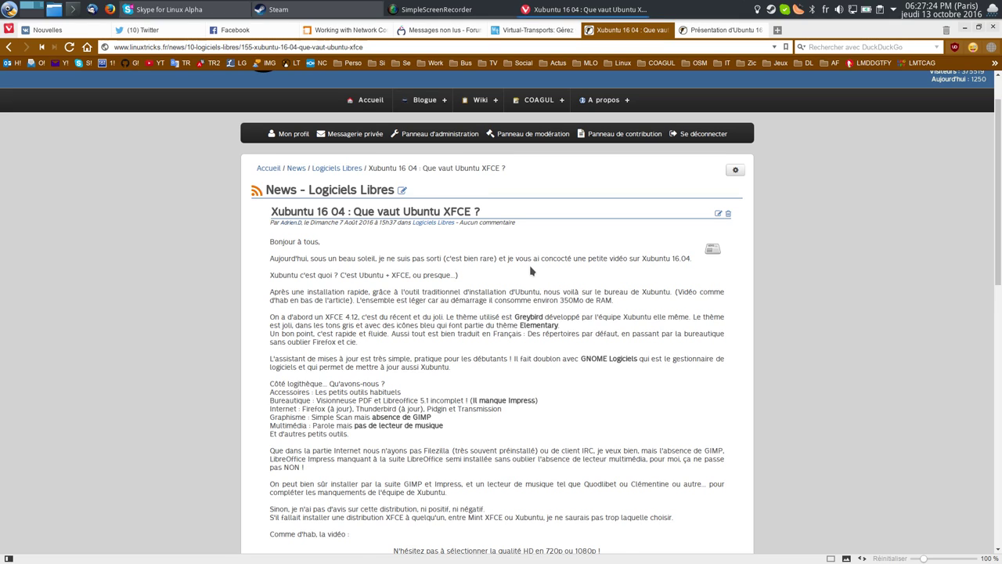
{"action": "scroll", "coordinate": [530, 265], "scroll_direction": "down", "scroll_amount": 2}
{"action": "scroll", "coordinate": [531, 265], "scroll_direction": "down", "scroll_amount": 2}
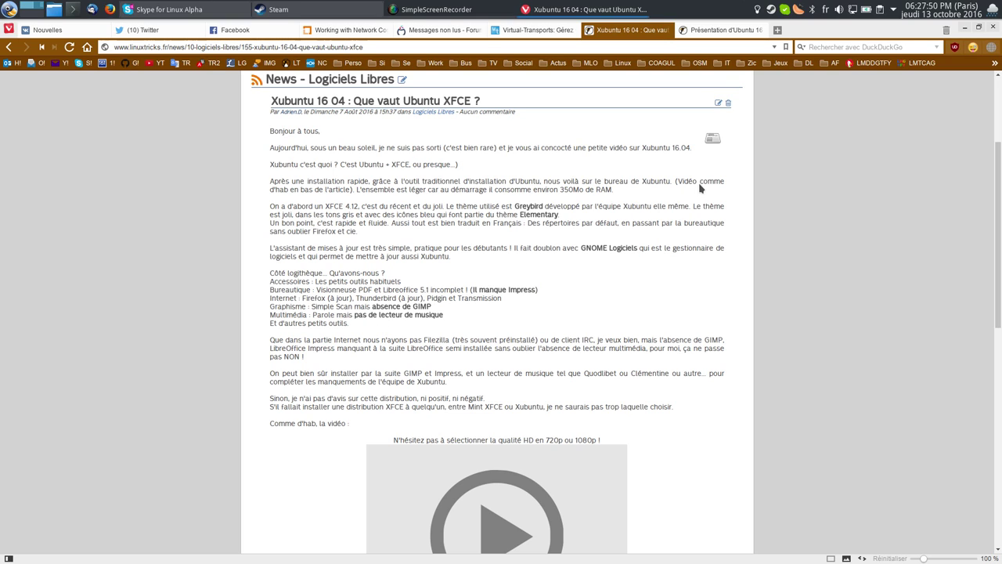
Switch to VirtualBox, start the Video virtual machine and unlock its encrypted disk with the disk passphrase.
{"action": "mouse_move", "coordinate": [1001, 0]}
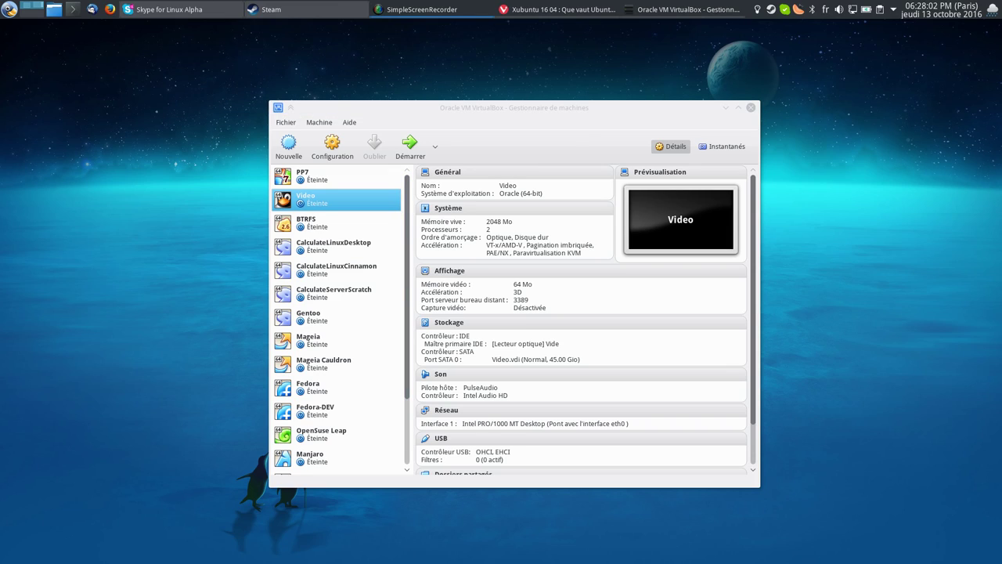
{"action": "left_click", "coordinate": [420, 156]}
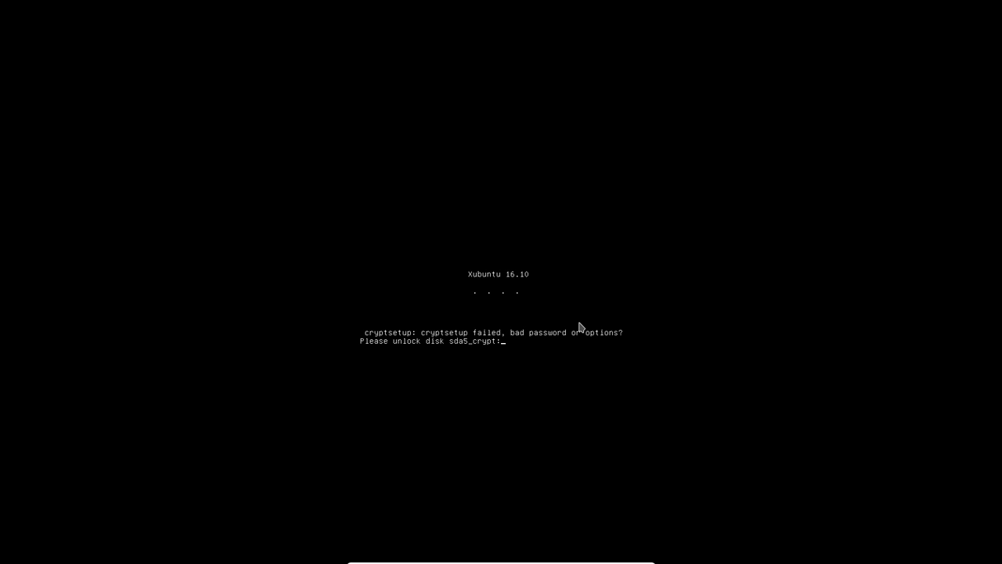
{"action": "type", "text": "**************"}
{"action": "key", "text": "Return"}
{"action": "type", "text": "*"}
{"action": "key", "text": "Return"}
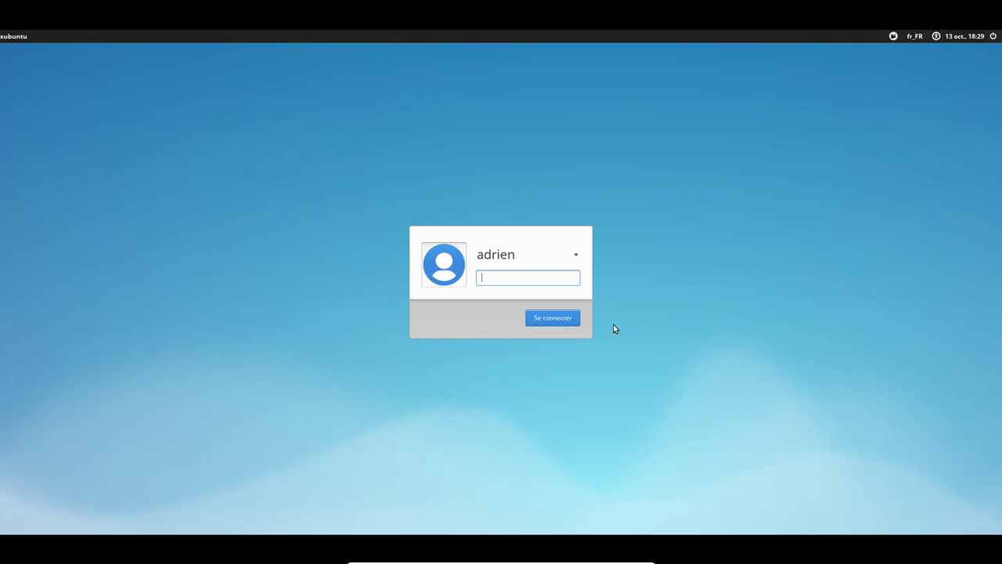
Log in to the Xubuntu session with the account password and open the terminal emulator.
{"action": "type", "text": "********"}
{"action": "key", "text": "Return"}
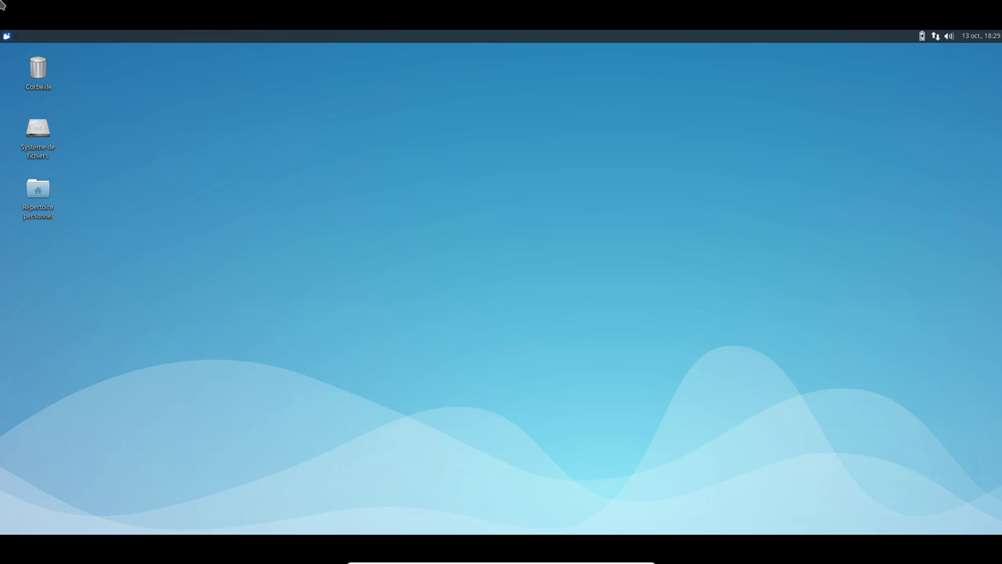
{"action": "left_click", "coordinate": [6, 36]}
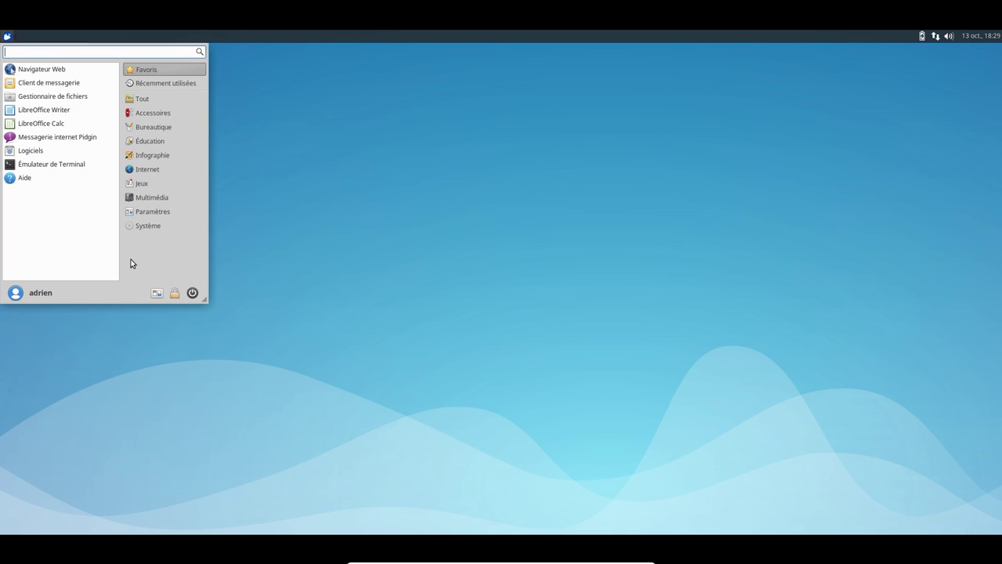
{"action": "left_click", "coordinate": [65, 164]}
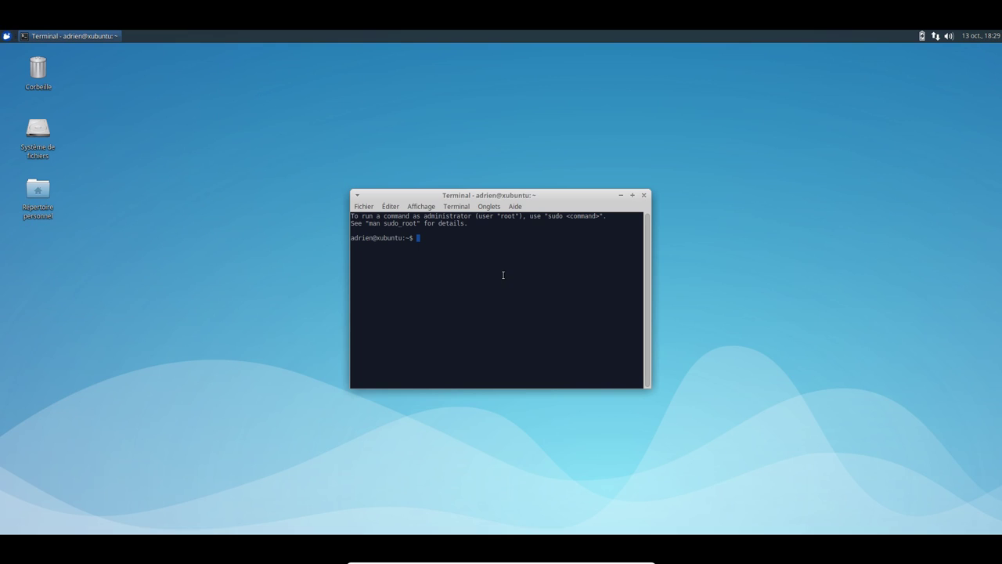
Set the terminal font DejaVu Sans Mono Book to size 17 and reposition the terminal window fully within the desktop.
{"action": "left_click", "coordinate": [388, 206]}
{"action": "left_click", "coordinate": [415, 281]}
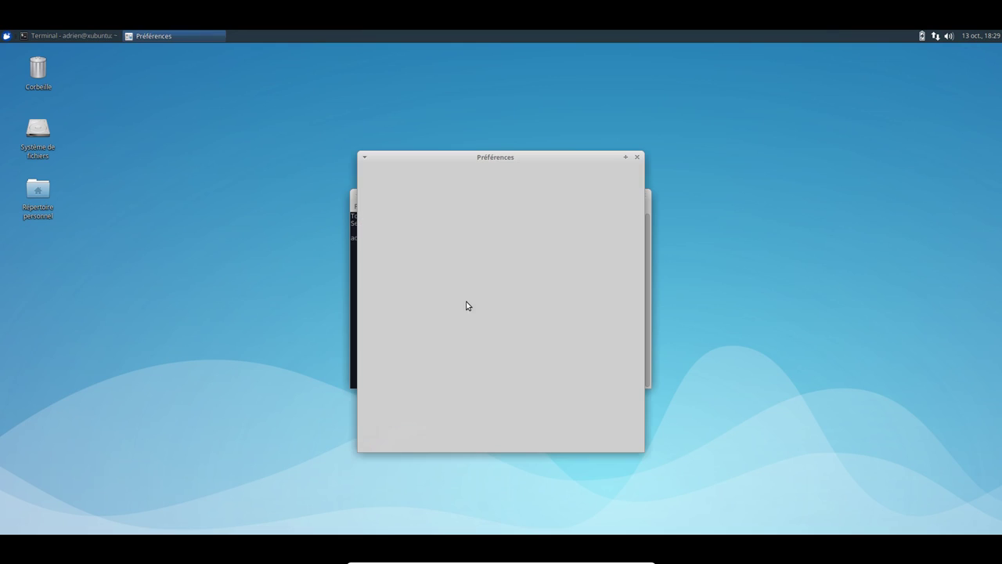
{"action": "left_click", "coordinate": [413, 210]}
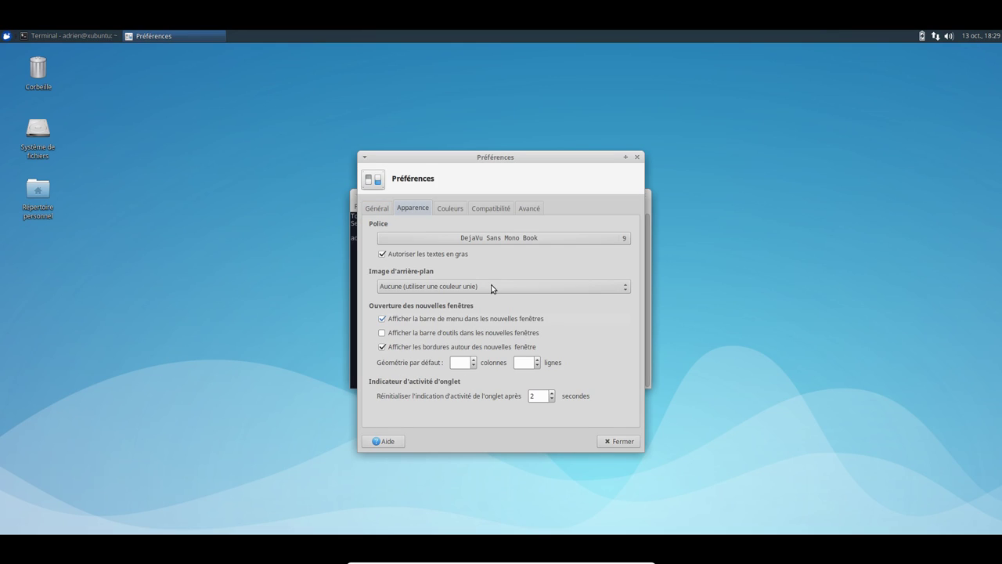
{"action": "left_click", "coordinate": [487, 242]}
{"action": "scroll", "coordinate": [603, 328], "scroll_direction": "down", "scroll_amount": 3}
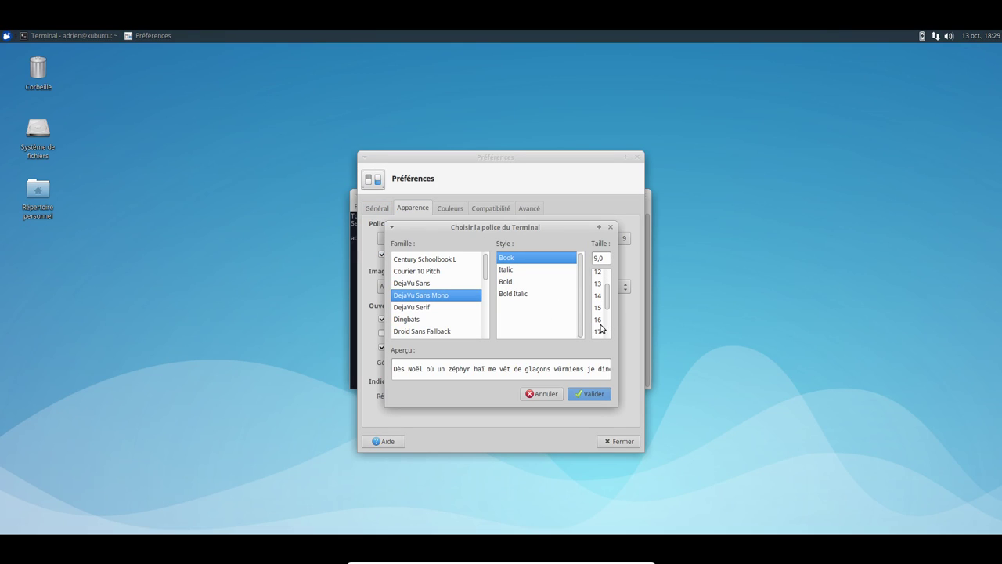
{"action": "left_click", "coordinate": [599, 334]}
{"action": "left_click", "coordinate": [588, 394]}
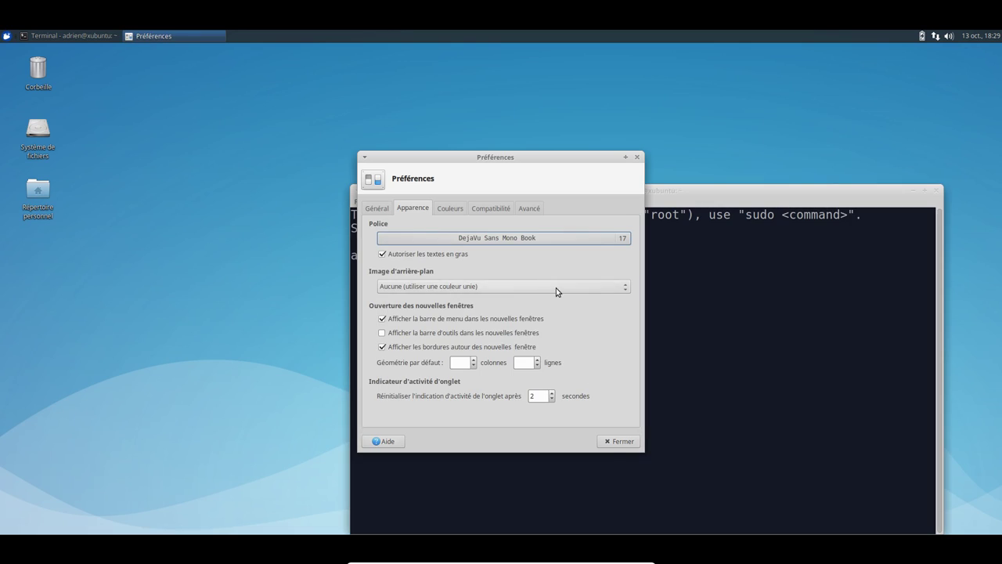
{"action": "left_click", "coordinate": [615, 441]}
{"action": "left_click_drag", "start_coordinate": [648, 197], "coordinate": [514, 122]}
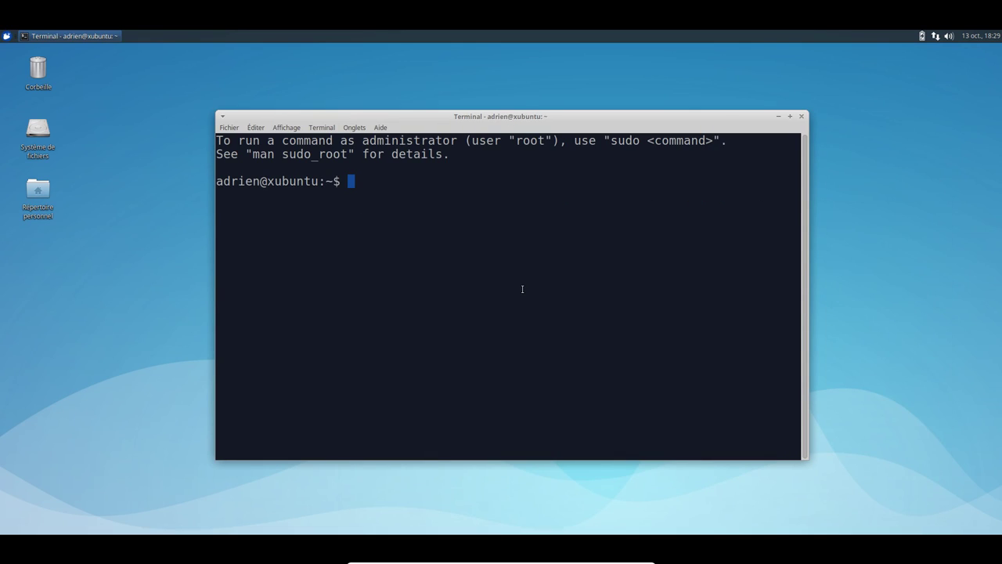
Show the distribution release with lsb_release -a, and view the terminal emulator's version information.
{"action": "type", "text": "lsb_release -a"}
{"action": "key", "text": "Return"}
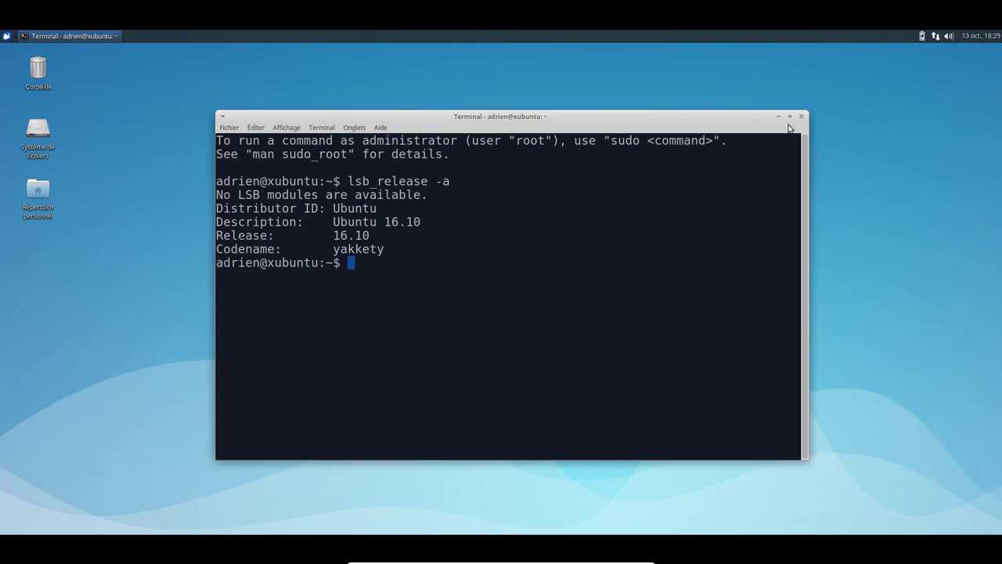
{"action": "left_click", "coordinate": [381, 127]}
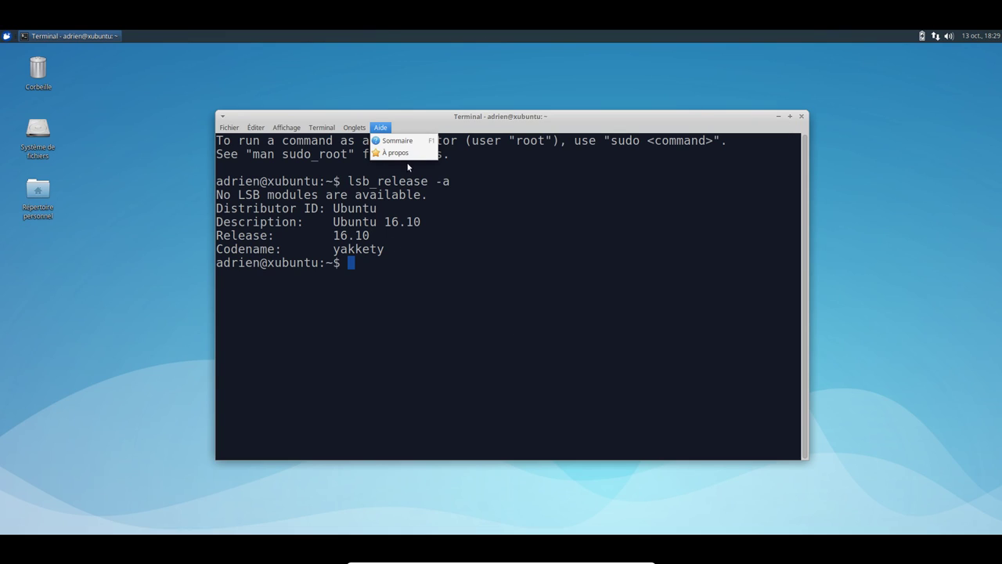
{"action": "left_click", "coordinate": [396, 153]}
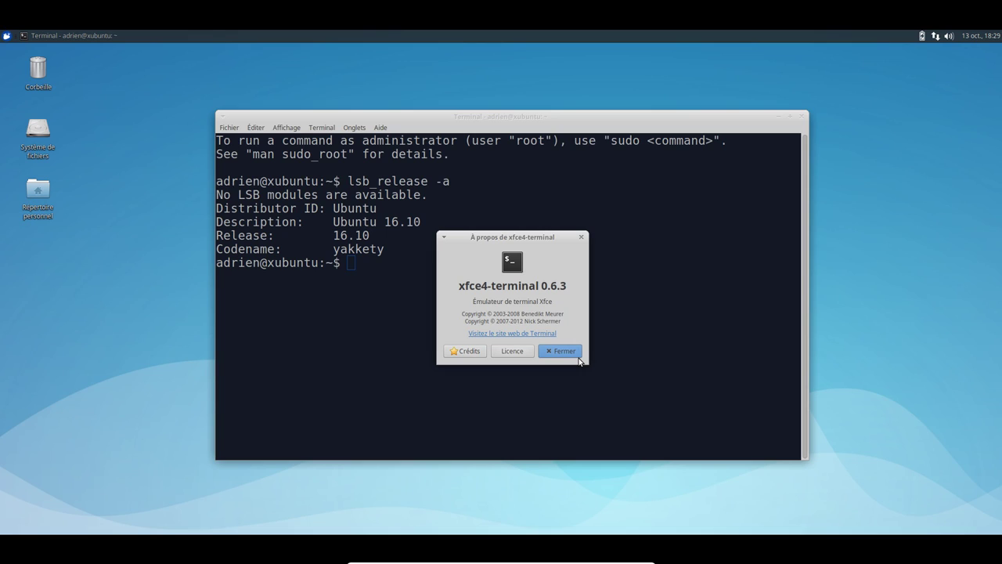
{"action": "left_click", "coordinate": [797, 114]}
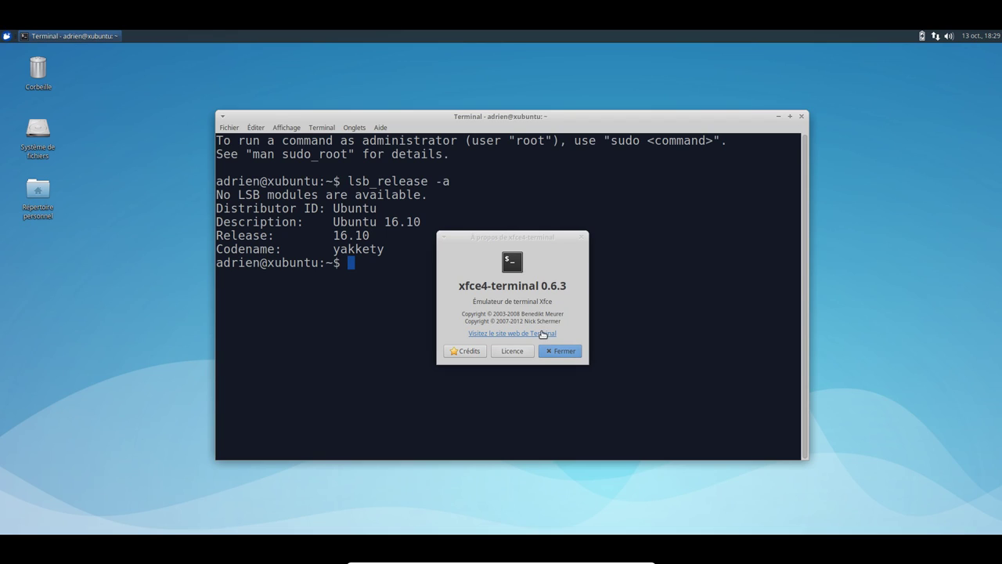
{"action": "left_click", "coordinate": [551, 351]}
View the version information of the Xfce panel, and minimize the terminal window.
{"action": "right_click", "coordinate": [509, 37]}
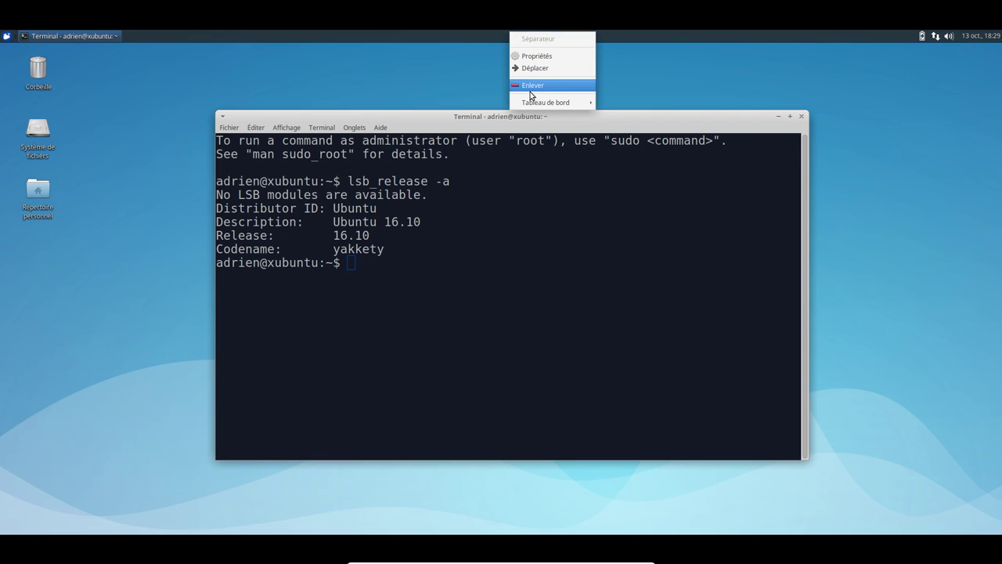
{"action": "mouse_move", "coordinate": [537, 102]}
{"action": "left_click", "coordinate": [651, 162]}
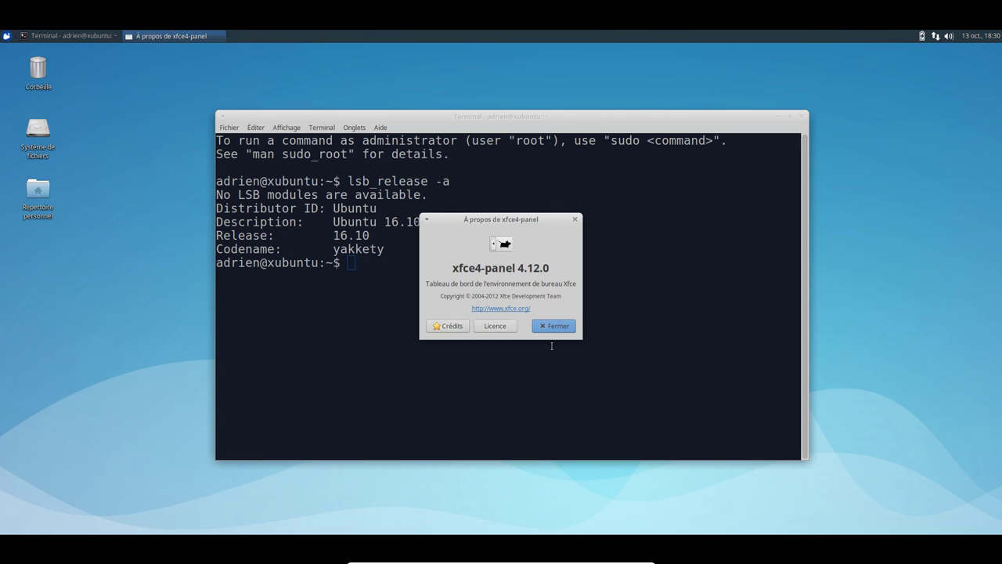
{"action": "left_click", "coordinate": [556, 326]}
{"action": "left_click", "coordinate": [777, 117]}
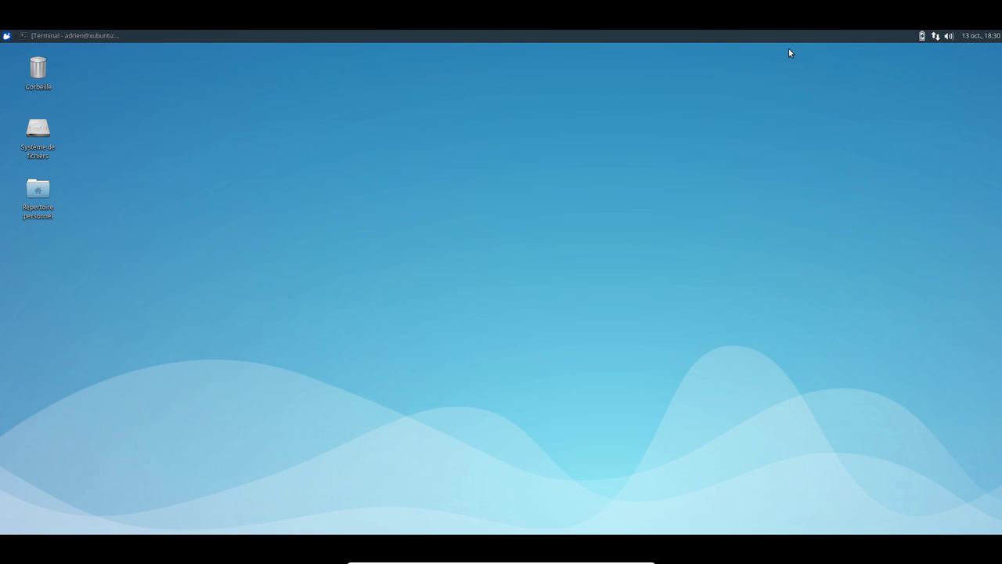
Examine the Whisker application menu and the options available for that panel item.
{"action": "left_click", "coordinate": [6, 36]}
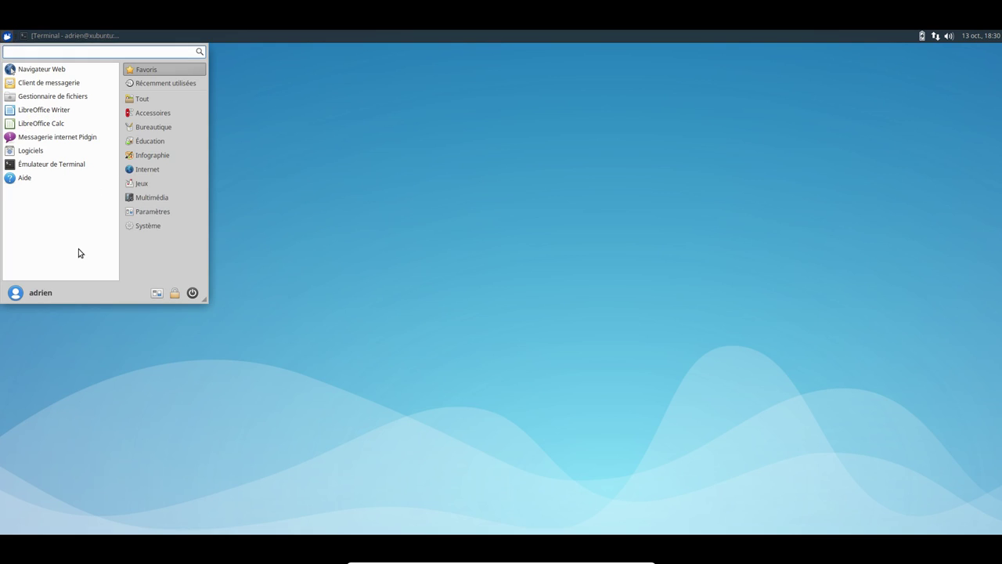
{"action": "left_click", "coordinate": [6, 36]}
{"action": "right_click", "coordinate": [7, 36]}
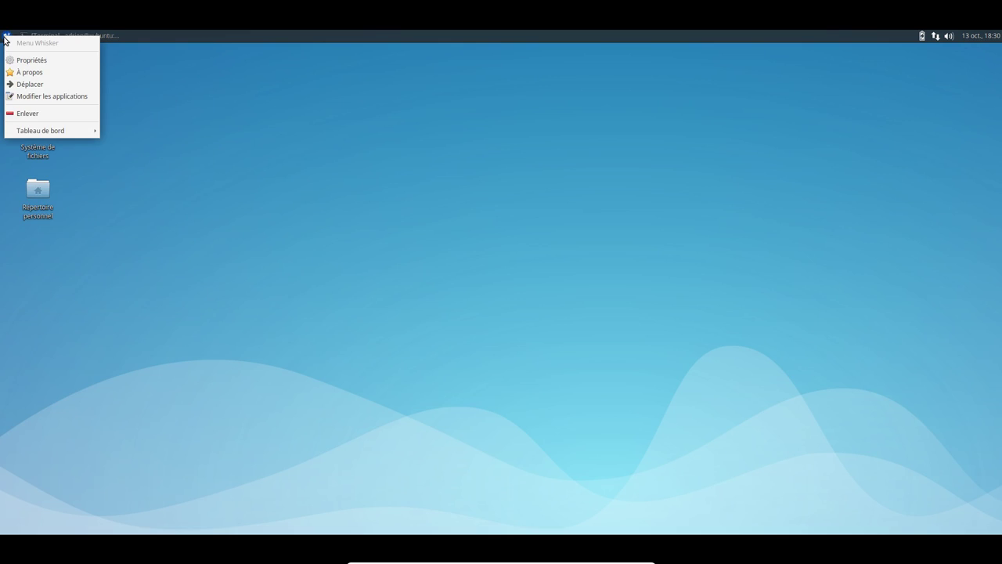
{"action": "left_click", "coordinate": [345, 149]}
{"action": "left_click", "coordinate": [6, 36]}
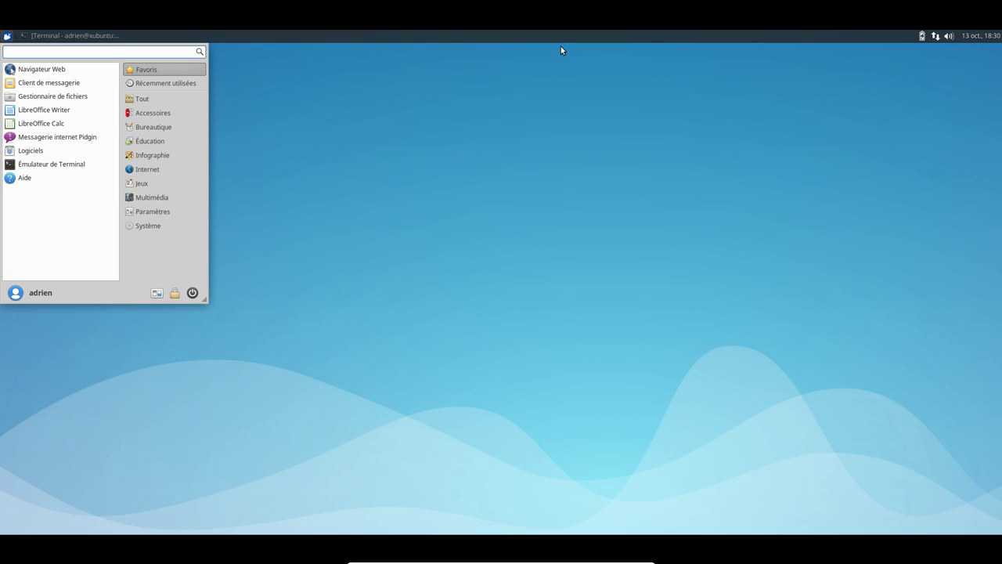
{"action": "left_click", "coordinate": [476, 464]}
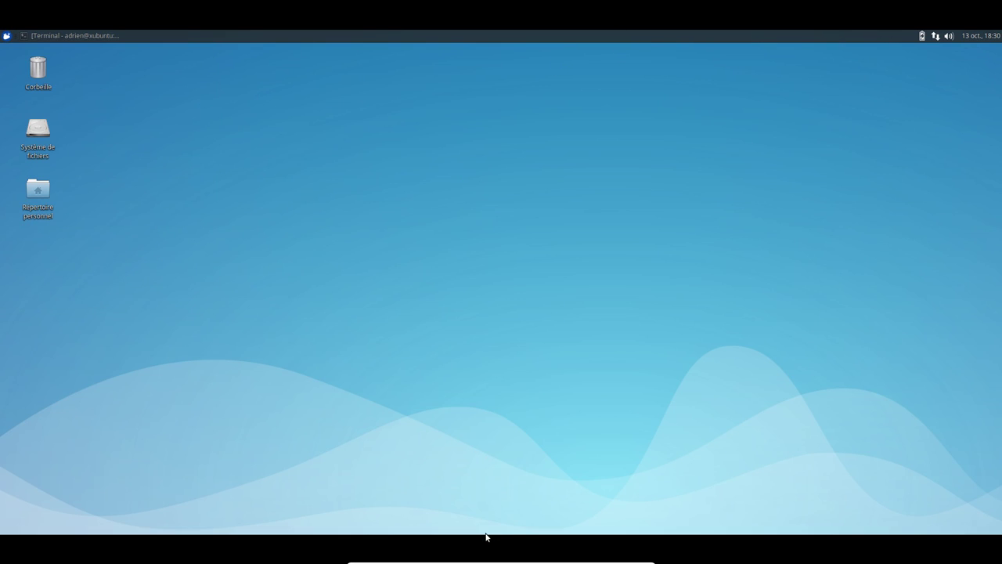
Open the home folder in the file manager and replace its location path with smb://.
{"action": "double_click", "coordinate": [37, 189]}
{"action": "left_click_drag", "start_coordinate": [503, 166], "coordinate": [426, 147]}
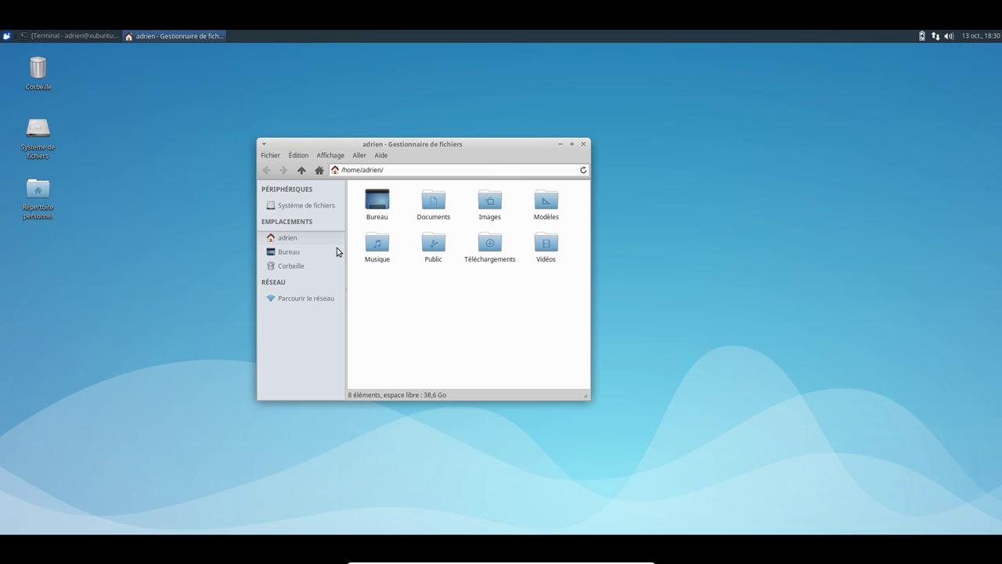
{"action": "left_click", "coordinate": [378, 169]}
{"action": "triple_click", "coordinate": [378, 168]}
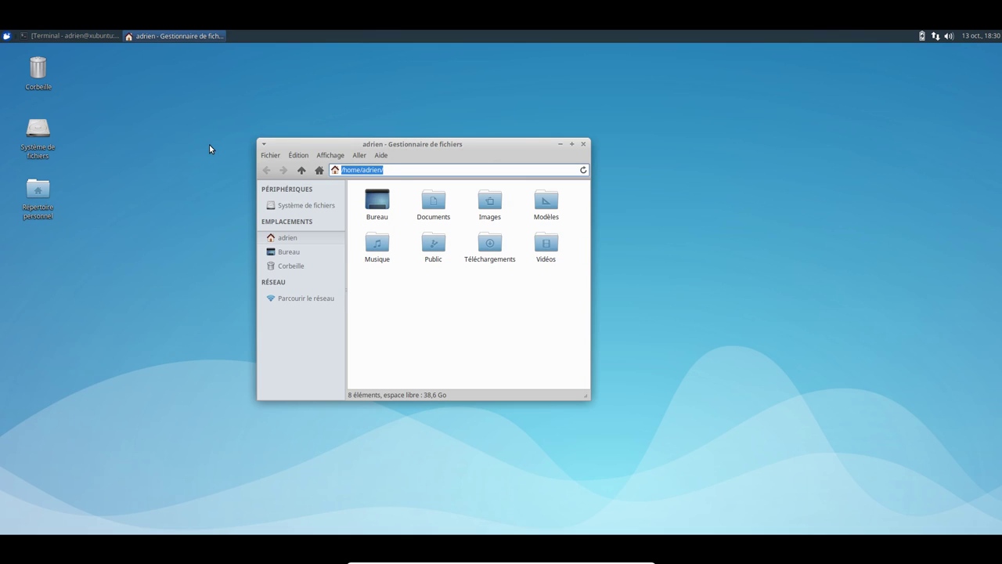
{"action": "type", "text": "smb://"}
Browse the network to the Windows network's workgroup and select the BRCM-LVG machine.
{"action": "left_click", "coordinate": [296, 302]}
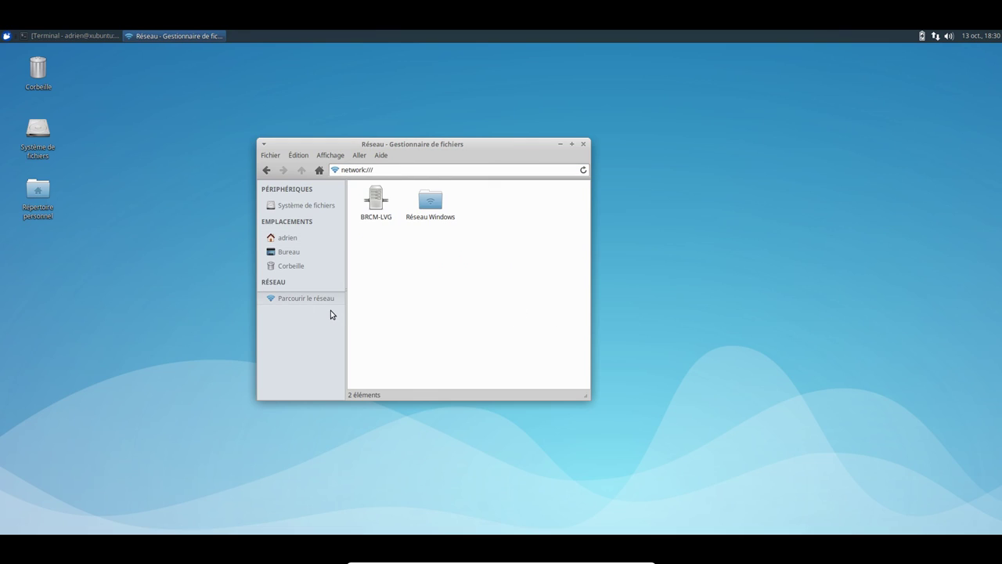
{"action": "left_click", "coordinate": [436, 206]}
{"action": "double_click", "coordinate": [436, 206]}
{"action": "double_click", "coordinate": [415, 214]}
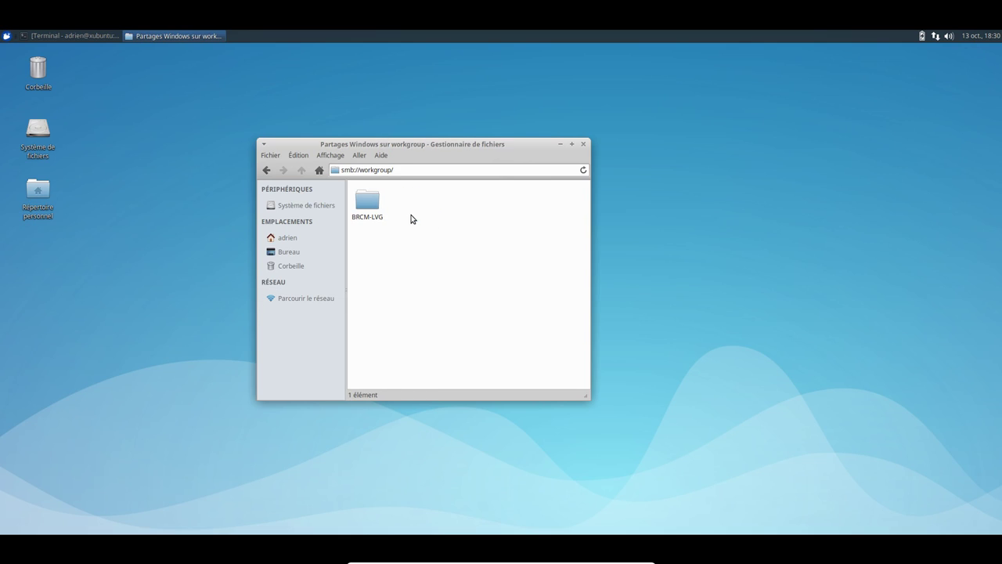
{"action": "left_click", "coordinate": [363, 217]}
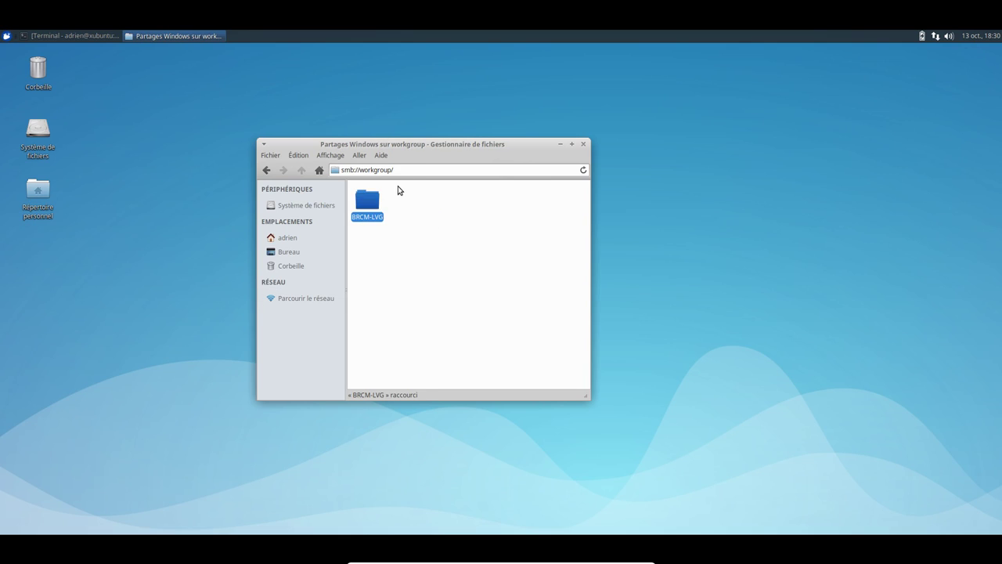
Shorten the location path to smb:// and check the suggested Windows groups without opening one.
{"action": "left_click_drag", "start_coordinate": [418, 169], "coordinate": [339, 165]}
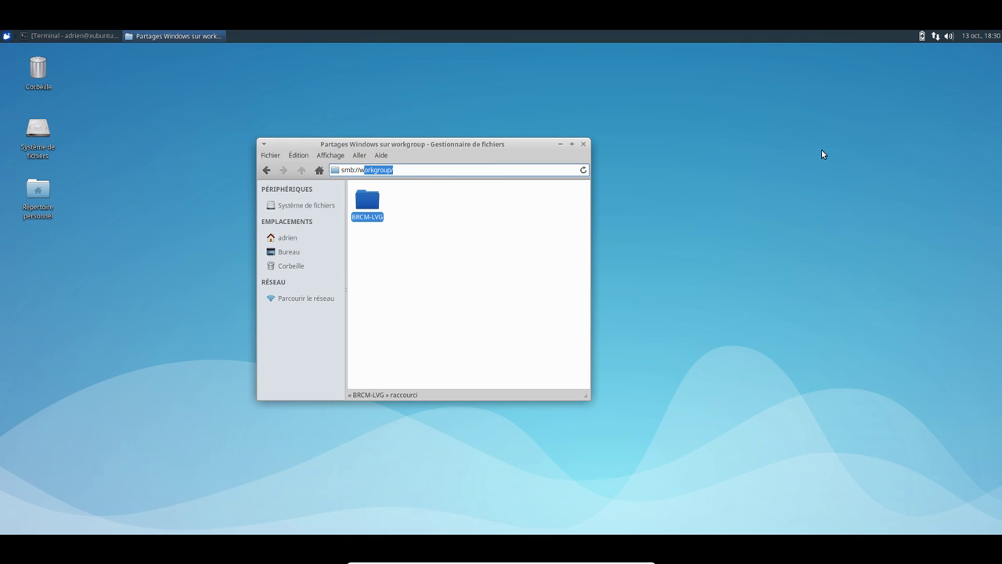
{"action": "left_click_drag", "start_coordinate": [364, 170], "coordinate": [589, 174]}
{"action": "key", "text": "BackSpace"}
{"action": "key", "text": "BackSpace"}
{"action": "key", "text": "Down"}
{"action": "key", "text": "Down"}
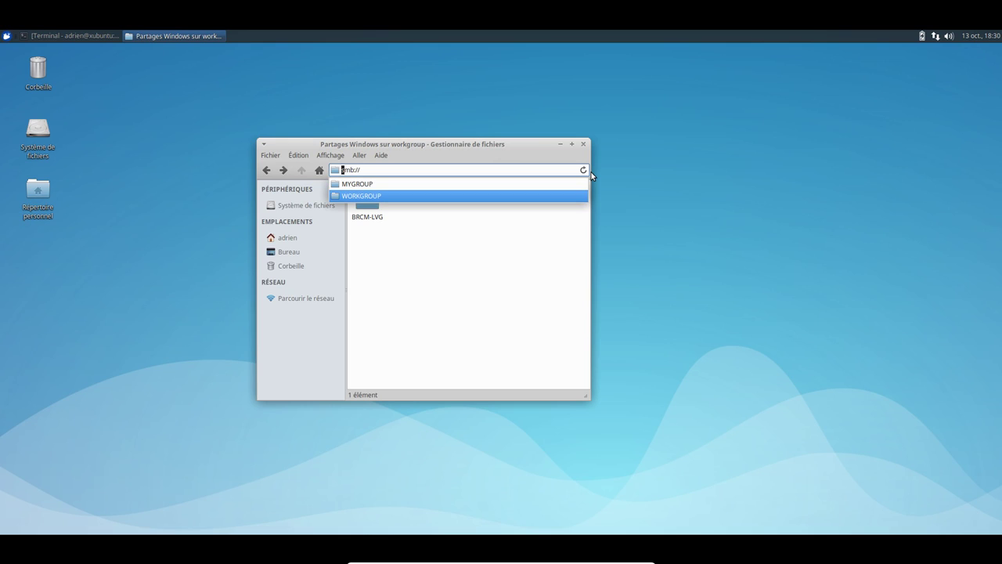
{"action": "key", "text": "Escape"}
{"action": "key", "text": "Right"}
{"action": "key", "text": "Right"}
{"action": "key", "text": "Right"}
{"action": "key", "text": "Right"}
{"action": "key", "text": "Right"}
{"action": "key", "text": "Right"}
{"action": "key", "text": "Right"}
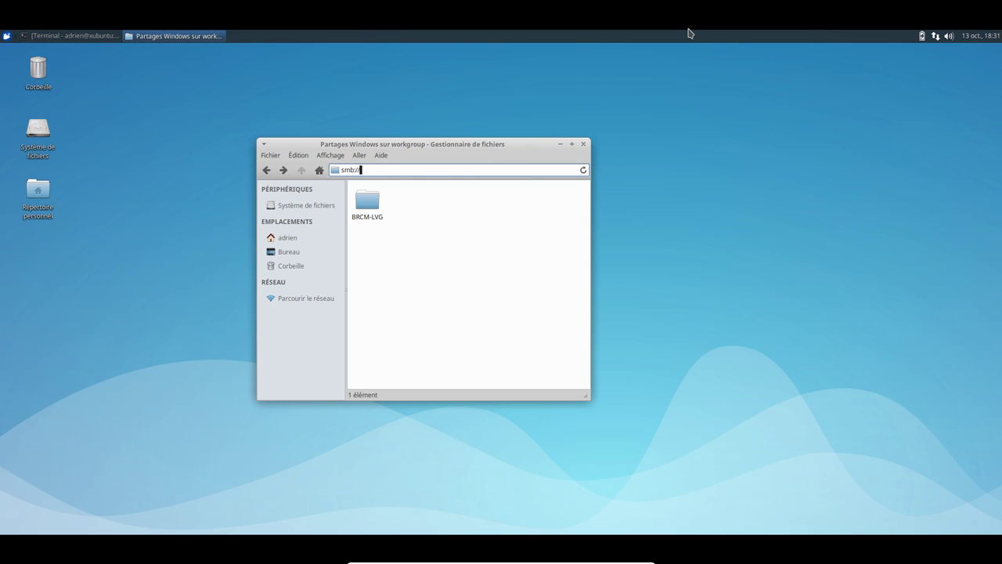
Connect to smb://10.21.21.100/data/tmp as a named user, entering the account password for the share, and close the file manager after viewing the folder.
{"action": "type", "text": "10.21.21.100/data/tmp"}
{"action": "key", "text": "Return"}
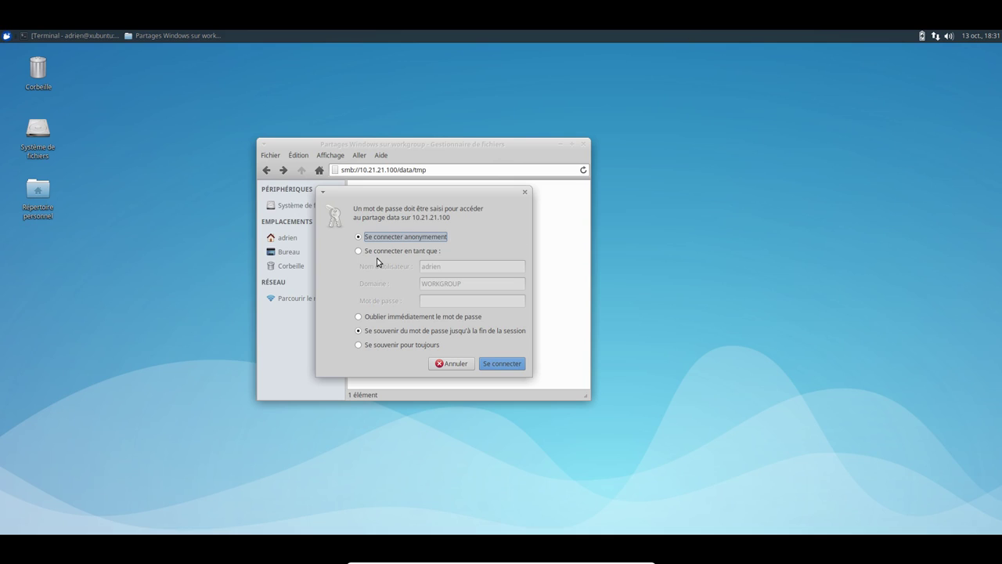
{"action": "left_click", "coordinate": [376, 252]}
{"action": "left_click", "coordinate": [472, 300]}
{"action": "type", "text": "xxxxxxxx"}
{"action": "key", "text": "Return"}
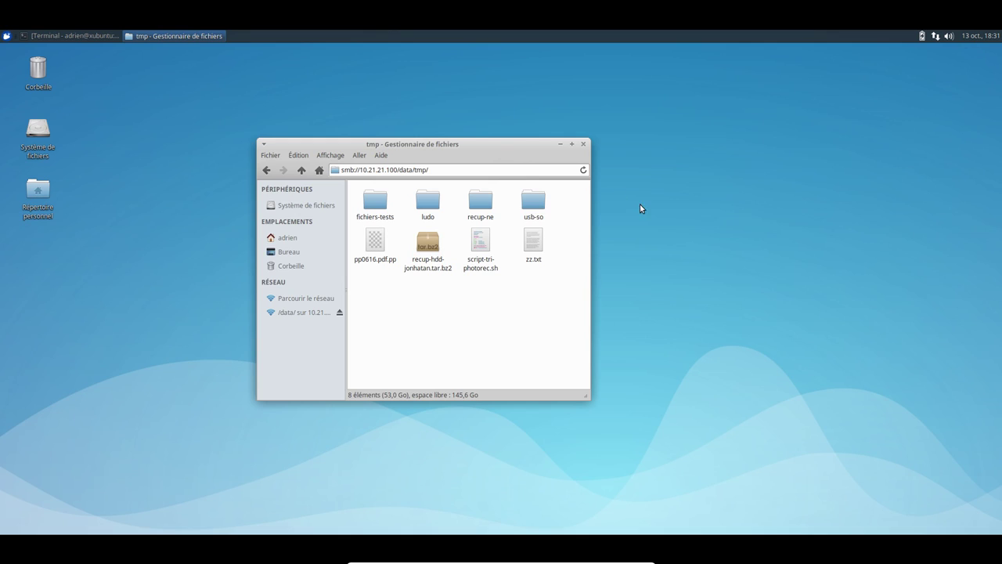
{"action": "left_click", "coordinate": [585, 144]}
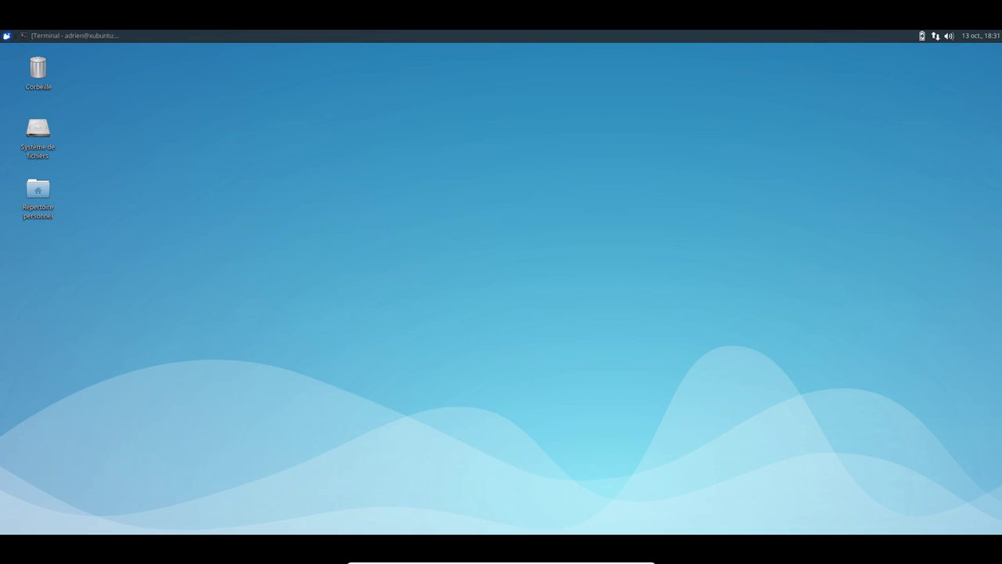
Look through the Accessoires applications, open the Calculatrice to view it, and close it.
{"action": "left_click", "coordinate": [8, 36]}
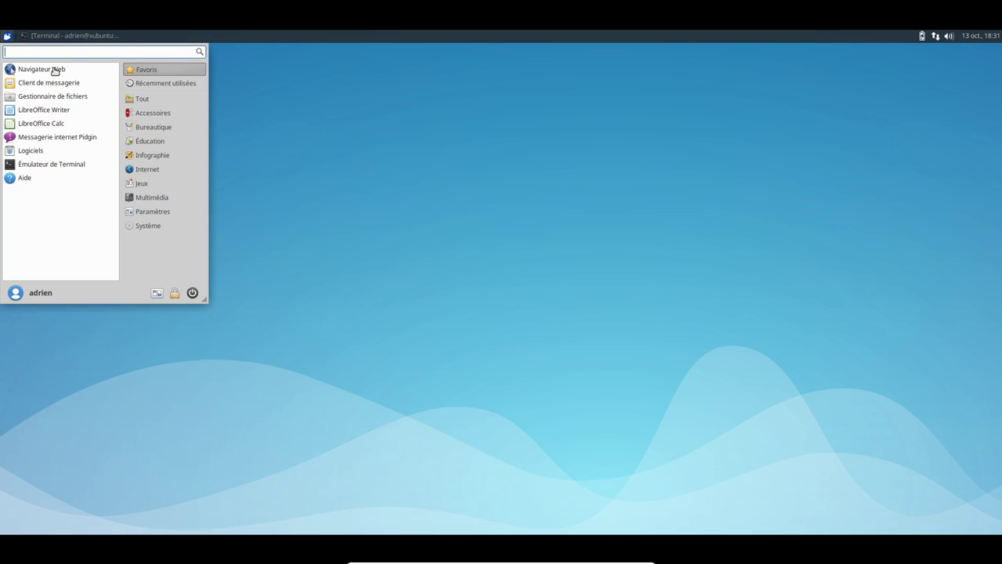
{"action": "left_click", "coordinate": [162, 112]}
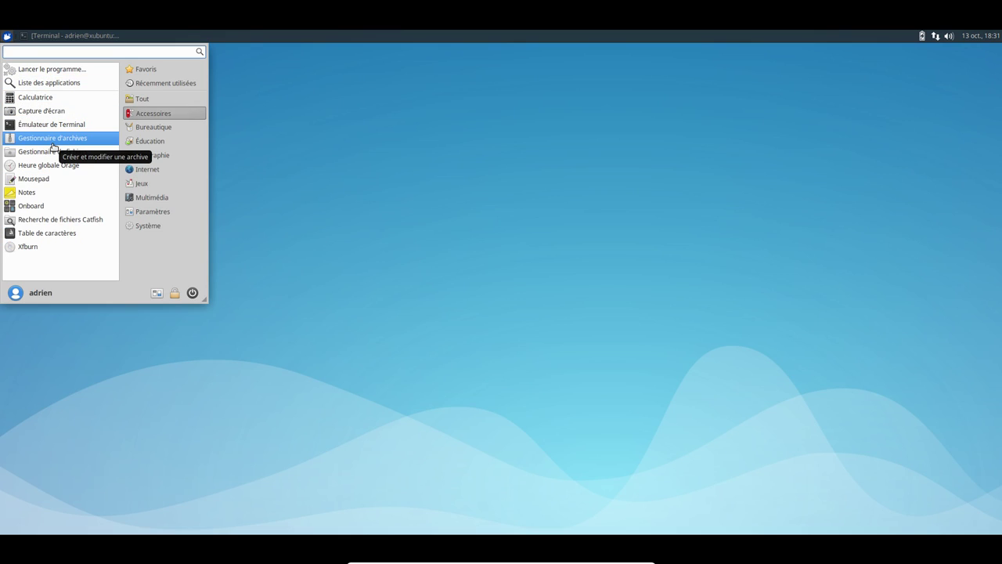
{"action": "left_click", "coordinate": [63, 98]}
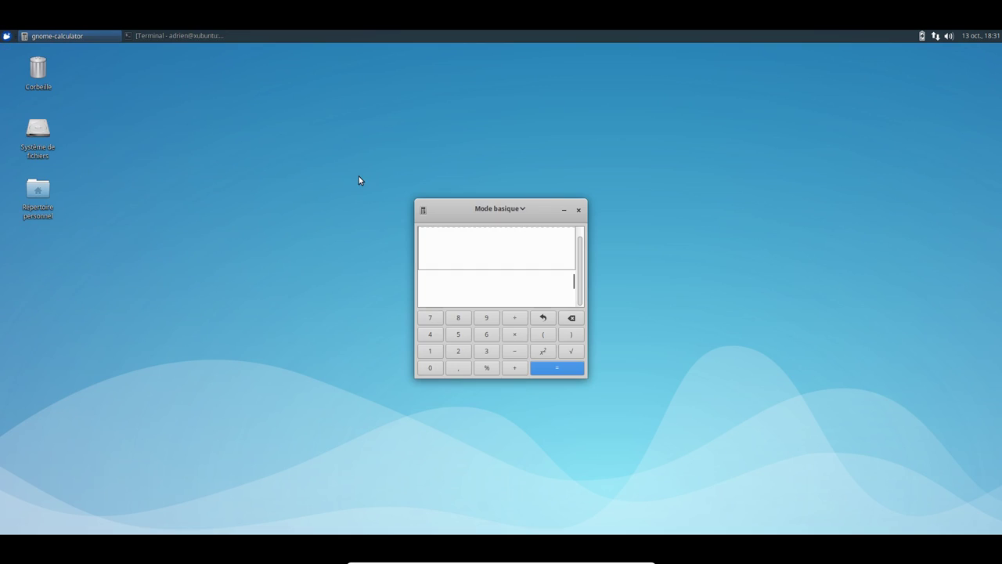
{"action": "left_click", "coordinate": [578, 210]}
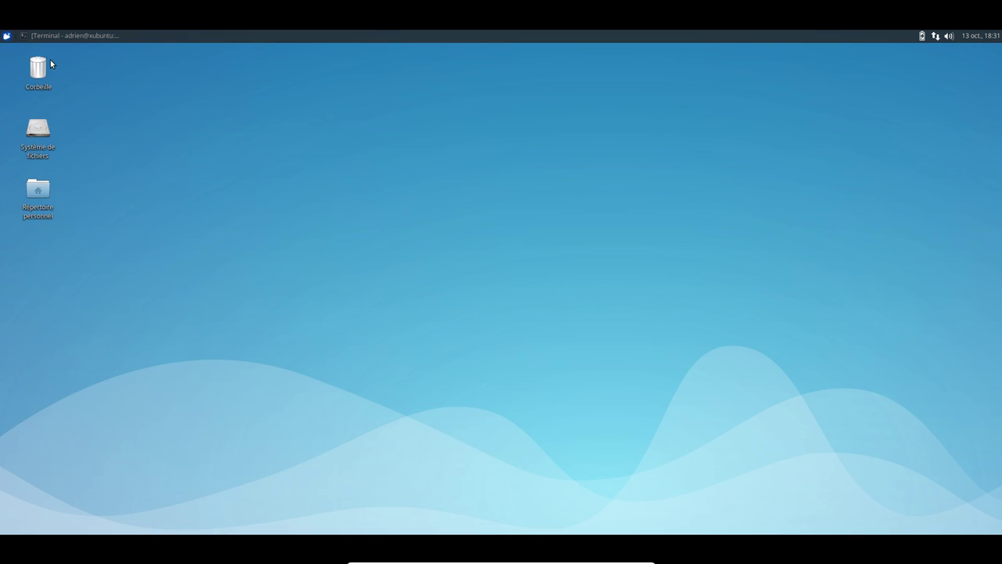
Launch LibreOffice from the Bureautique applications and check its version in the À propos information.
{"action": "left_click", "coordinate": [7, 36]}
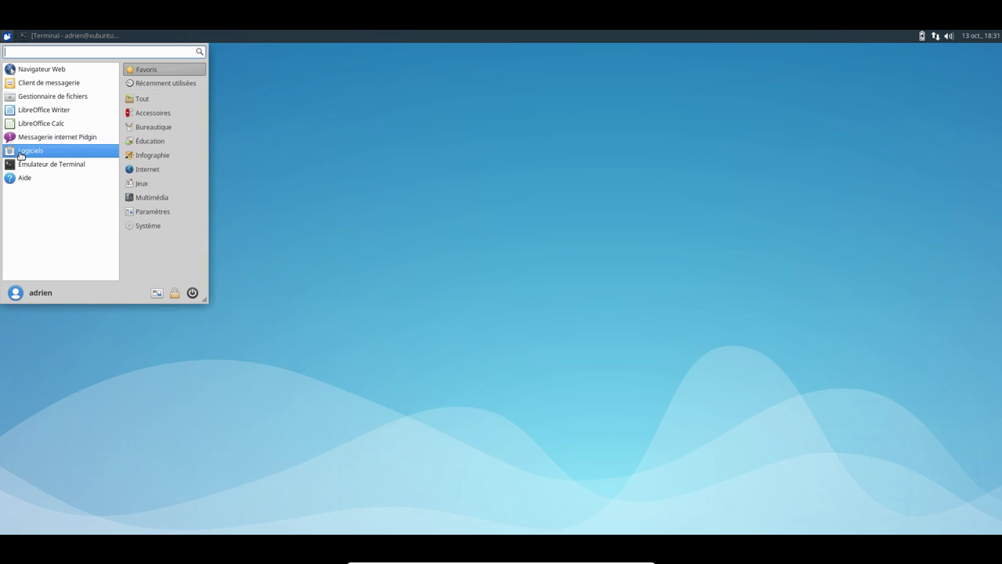
{"action": "left_click", "coordinate": [161, 128]}
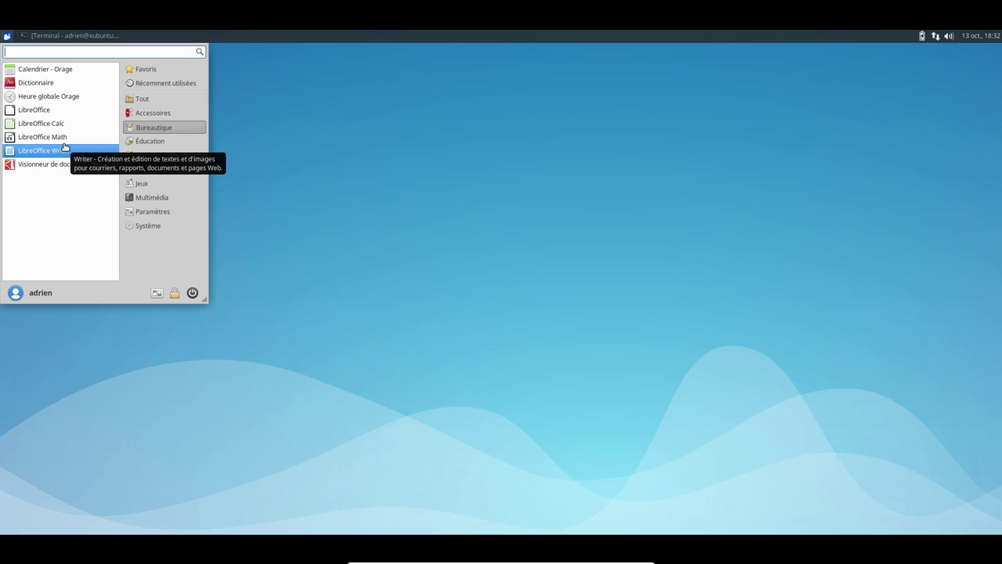
{"action": "left_click", "coordinate": [68, 114]}
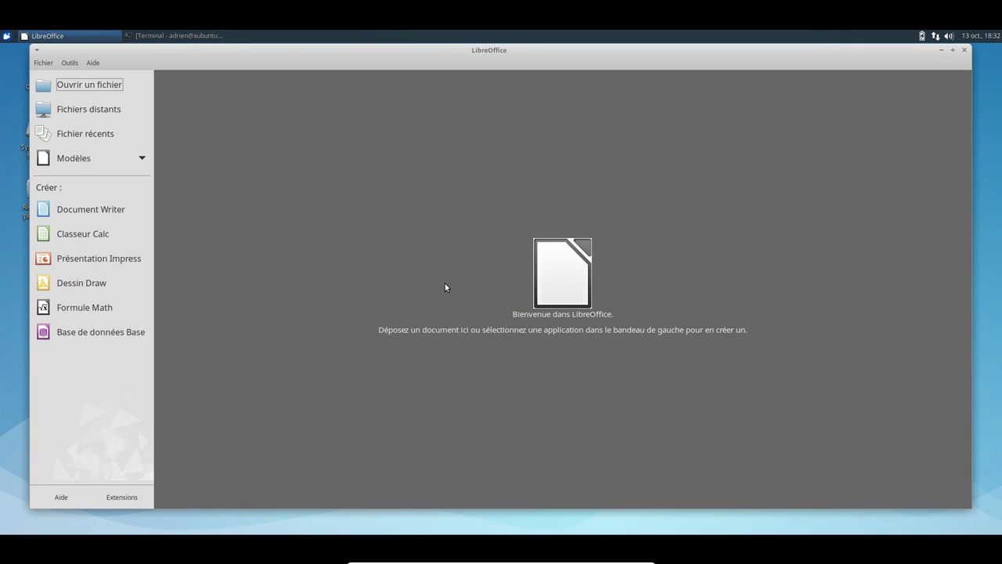
{"action": "left_click", "coordinate": [94, 62]}
{"action": "left_click", "coordinate": [109, 121]}
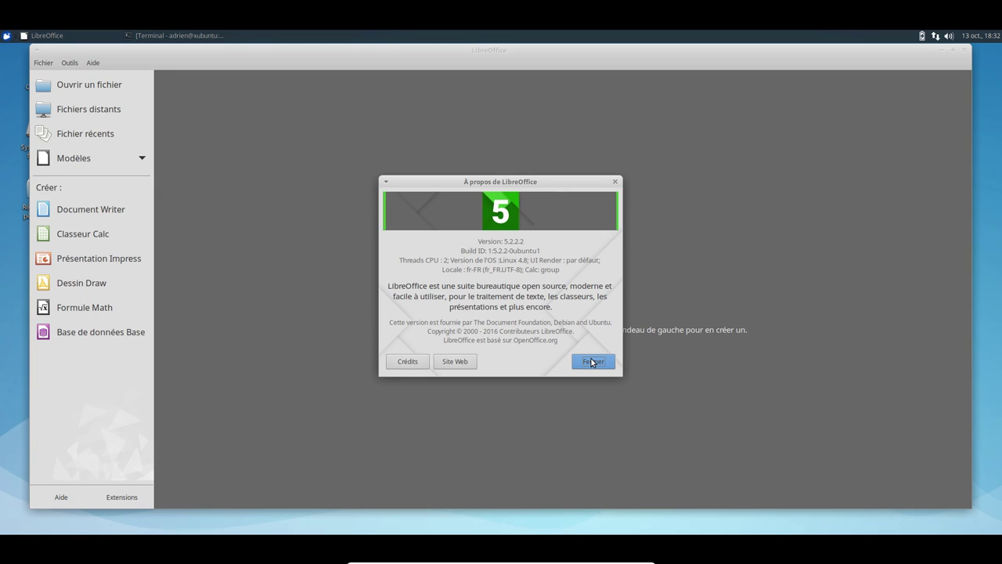
{"action": "left_click", "coordinate": [592, 362]}
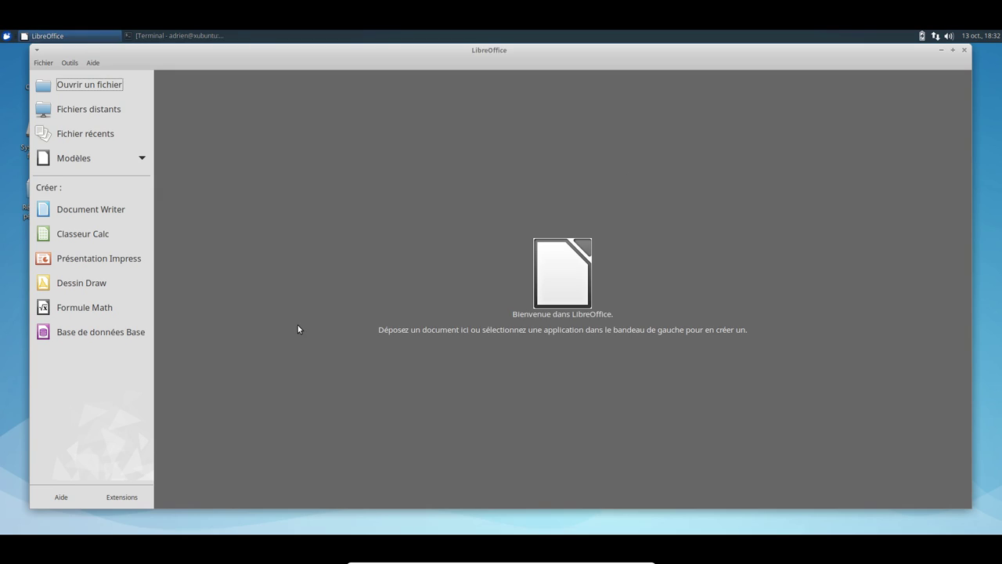
Try to create an Impress presentation and a Base database, and view a blank Writer document before closing LibreOffice.
{"action": "left_click", "coordinate": [85, 261]}
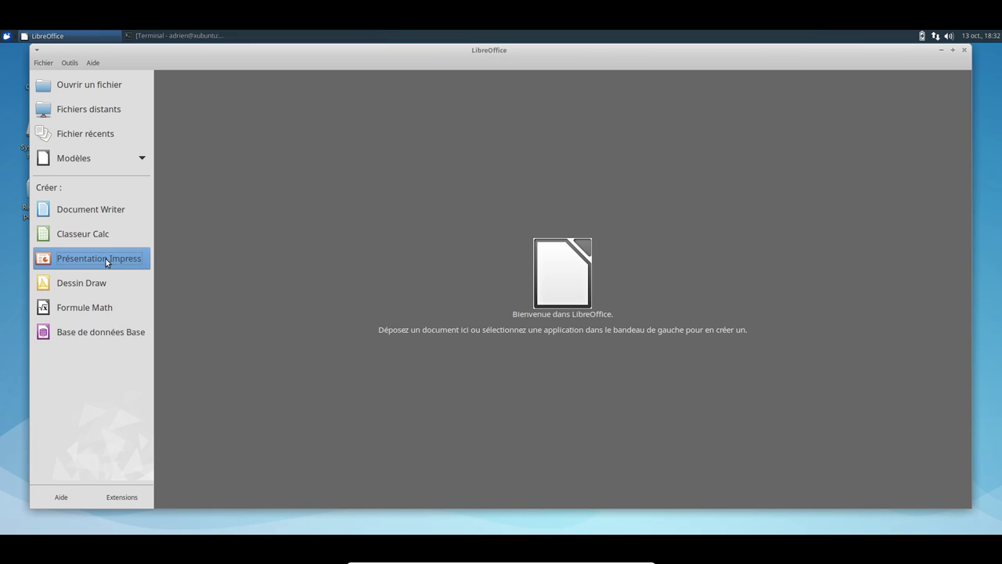
{"action": "left_click", "coordinate": [82, 333]}
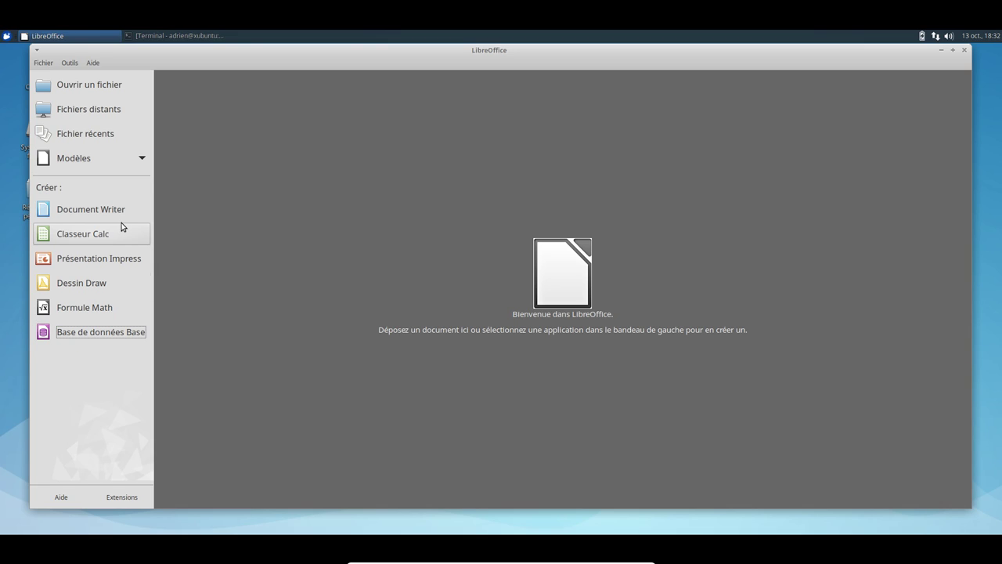
{"action": "left_click", "coordinate": [98, 261]}
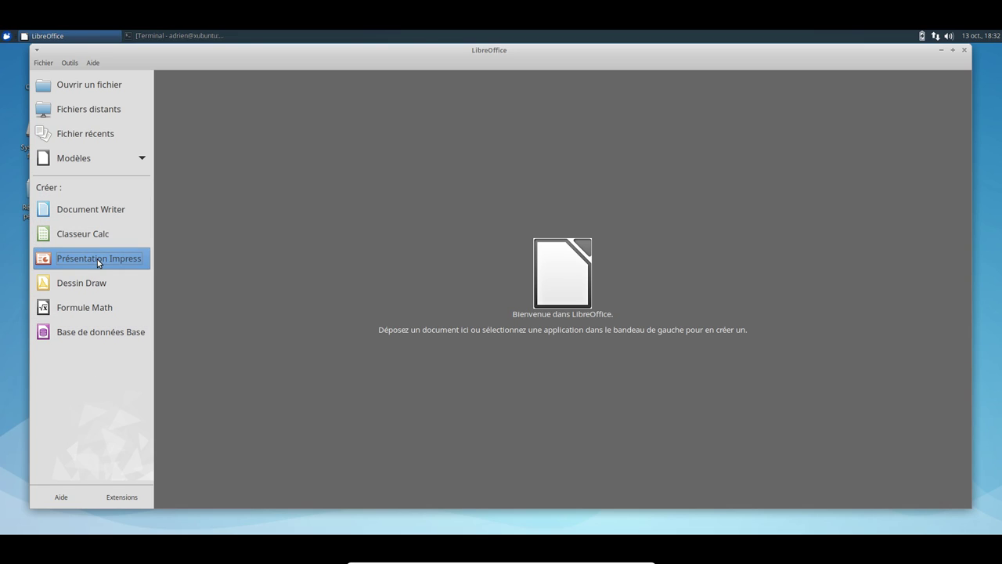
{"action": "left_click", "coordinate": [98, 327]}
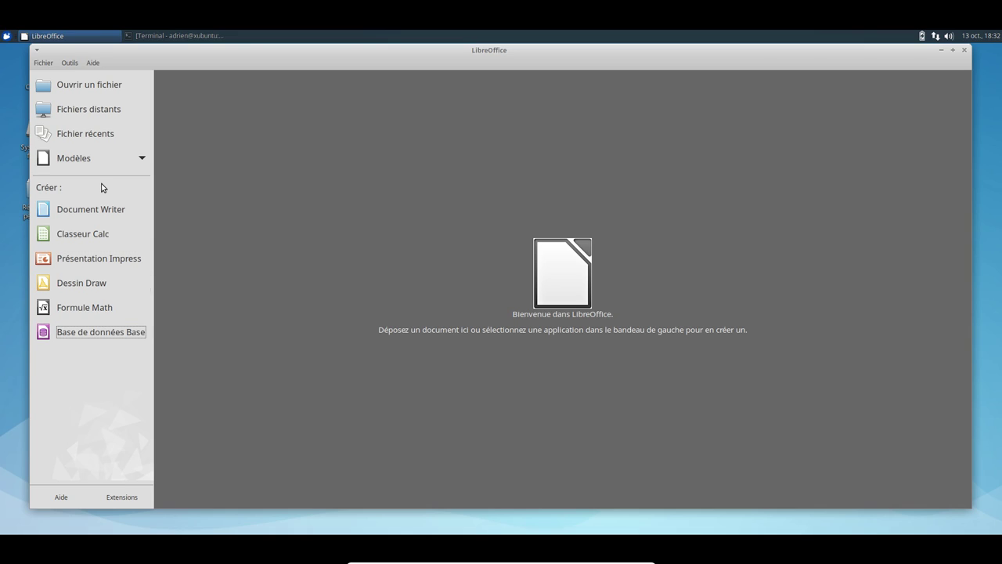
{"action": "left_click", "coordinate": [100, 209]}
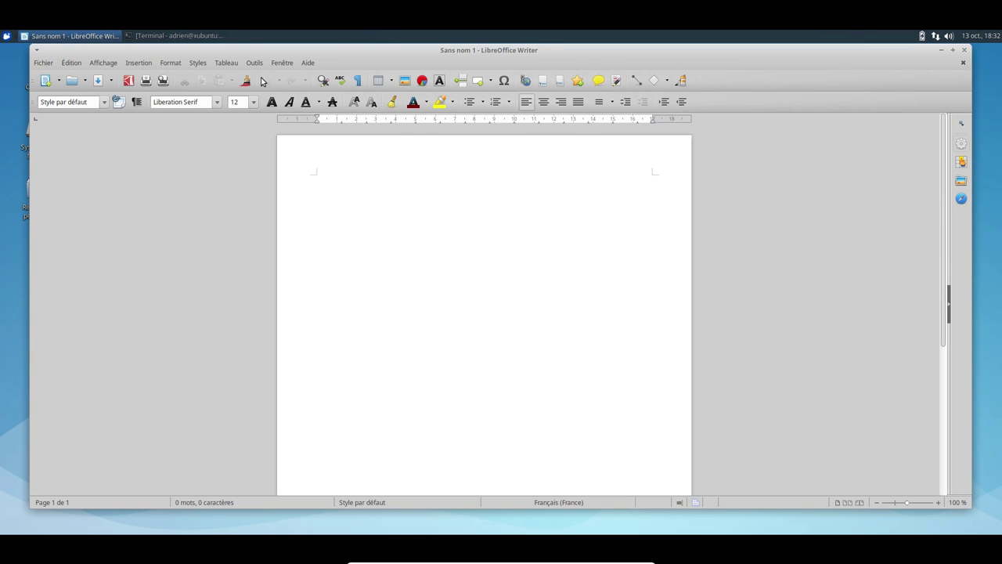
{"action": "left_click", "coordinate": [964, 50]}
Examine the installed applications in the Éducation, Infographie, Internet, Jeux, Multimédia and Paramètres categories.
{"action": "left_click", "coordinate": [7, 36]}
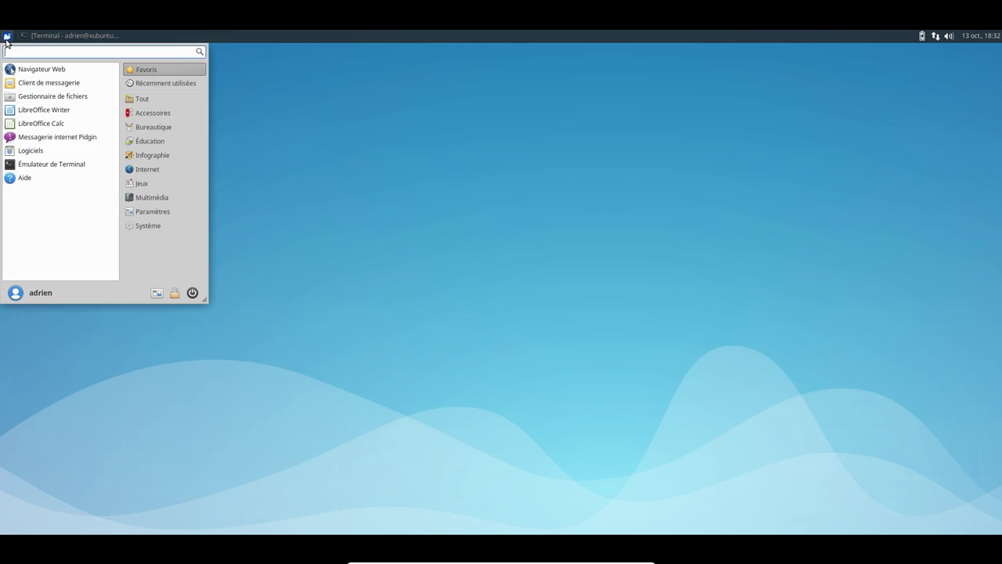
{"action": "left_click", "coordinate": [161, 140]}
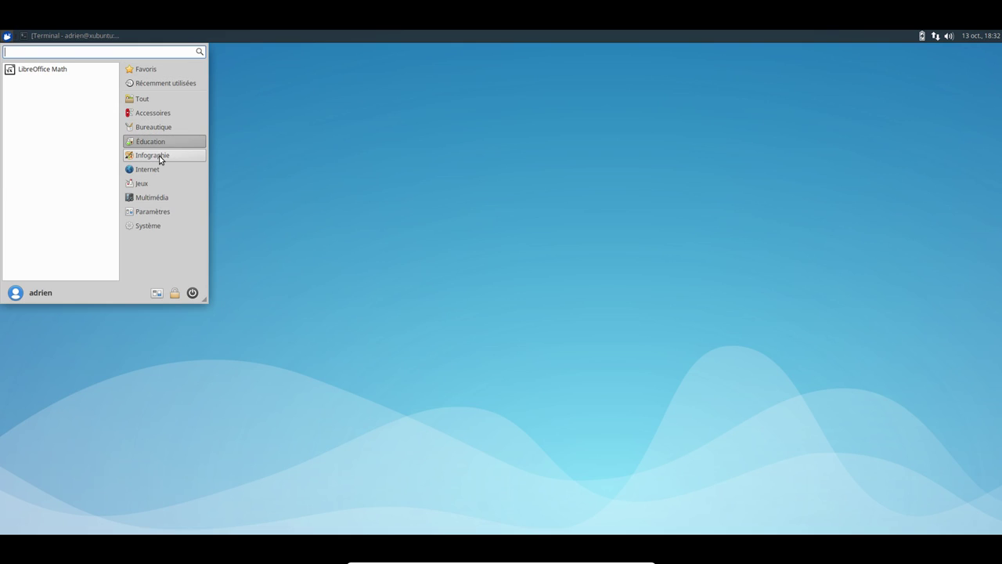
{"action": "left_click", "coordinate": [172, 162]}
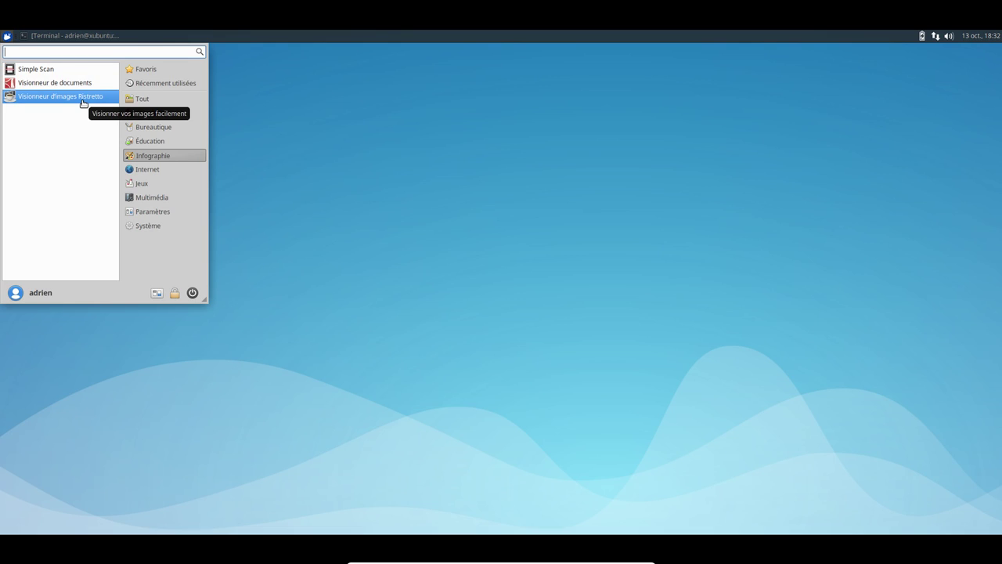
{"action": "left_click", "coordinate": [159, 171]}
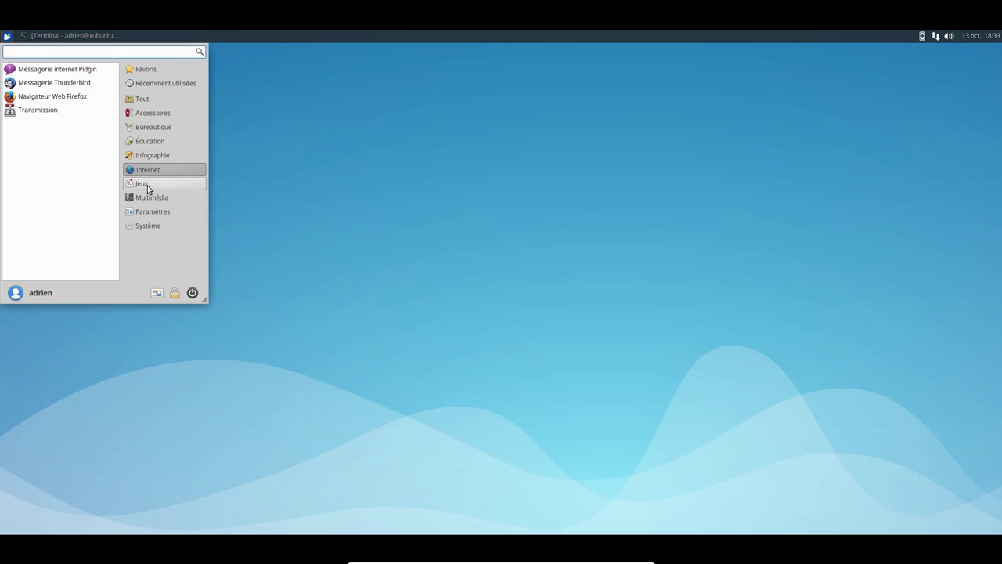
{"action": "left_click", "coordinate": [175, 186]}
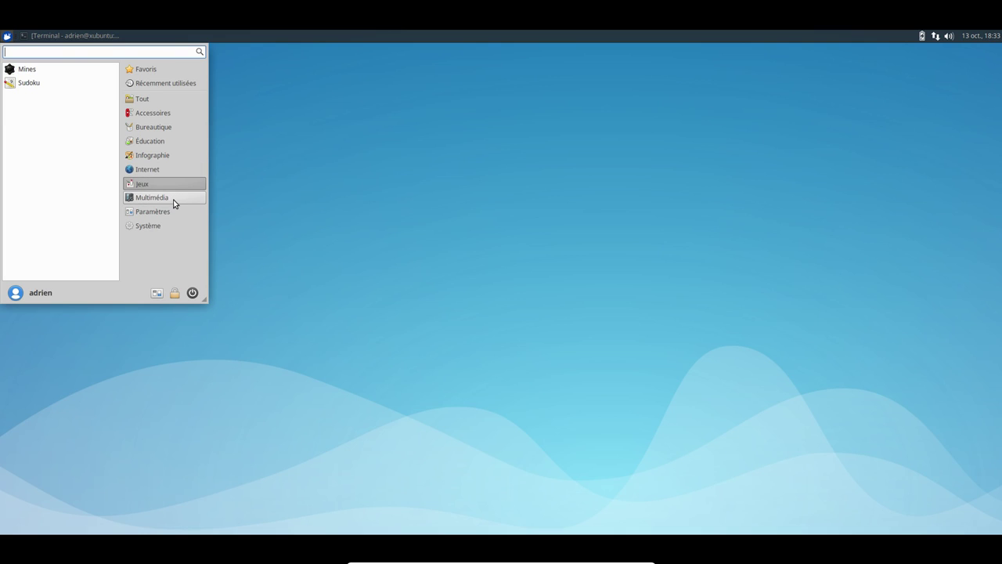
{"action": "left_click", "coordinate": [174, 202]}
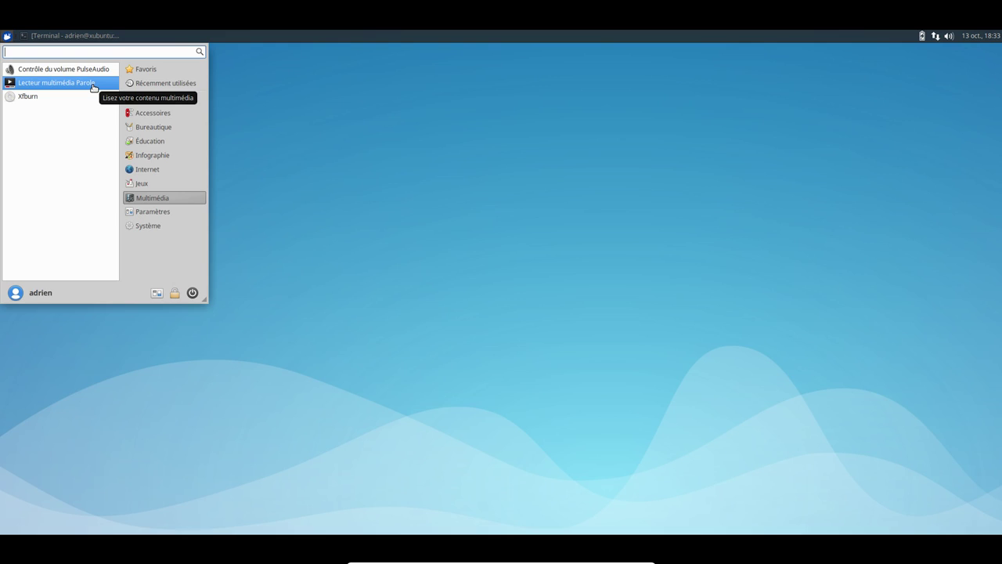
{"action": "left_click", "coordinate": [166, 213]}
{"action": "scroll", "coordinate": [71, 121], "scroll_direction": "down", "scroll_amount": 8}
{"action": "scroll", "coordinate": [86, 188], "scroll_direction": "up", "scroll_amount": 8}
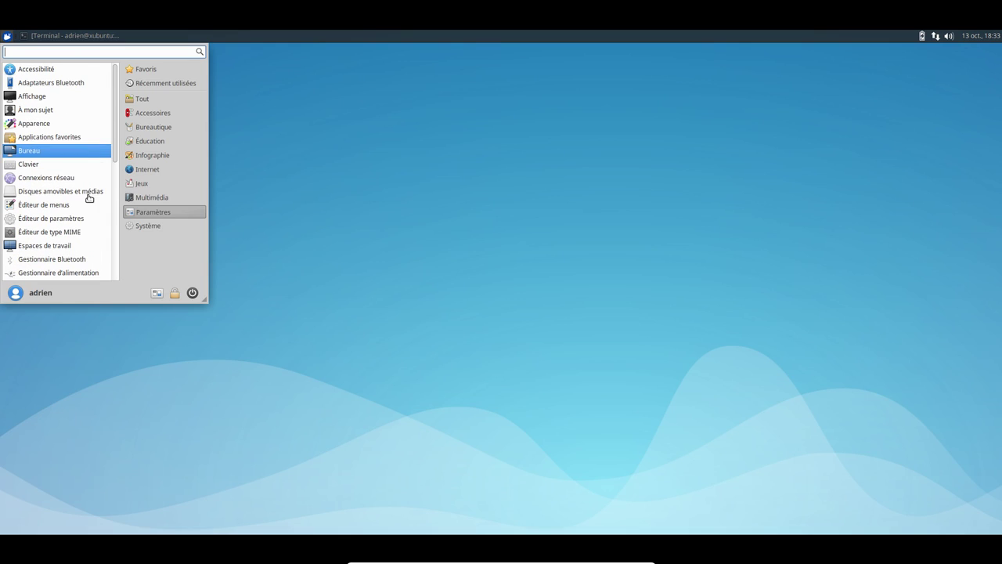
Open the Paramètres manager, move its window higher on the desktop and enlarge it to show more settings.
{"action": "left_click", "coordinate": [156, 292]}
{"action": "left_click_drag", "start_coordinate": [454, 148], "coordinate": [377, 91]}
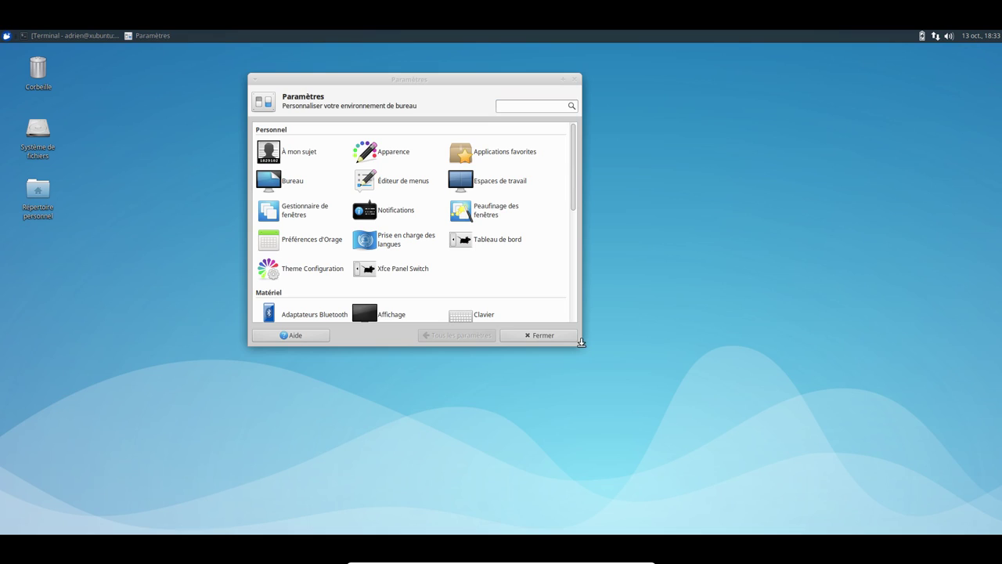
{"action": "left_click_drag", "start_coordinate": [582, 345], "coordinate": [689, 461]}
Examine the Apparence settings for style, icons, fonts and general options, and return to the full settings overview.
{"action": "left_click", "coordinate": [393, 153]}
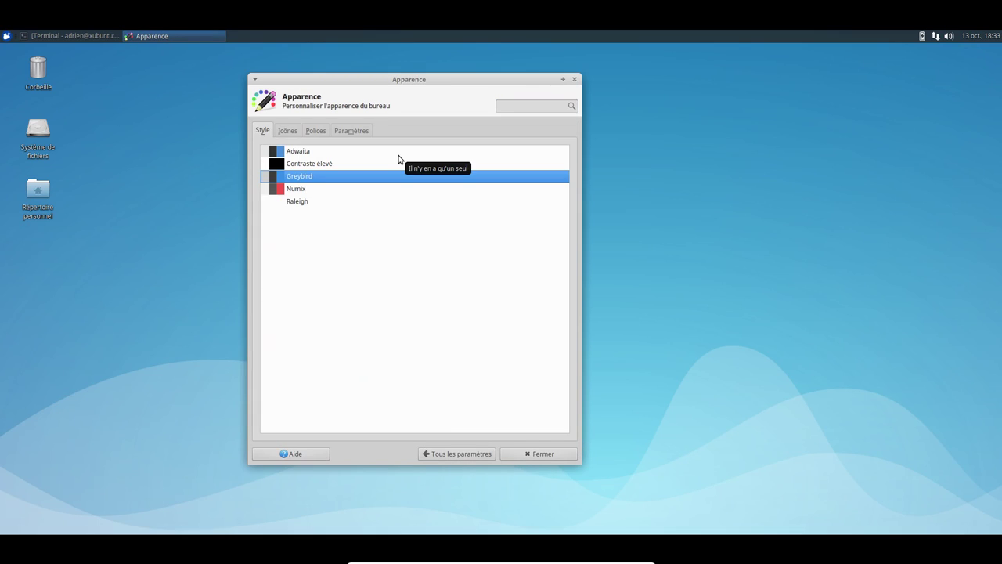
{"action": "left_click", "coordinate": [290, 133]}
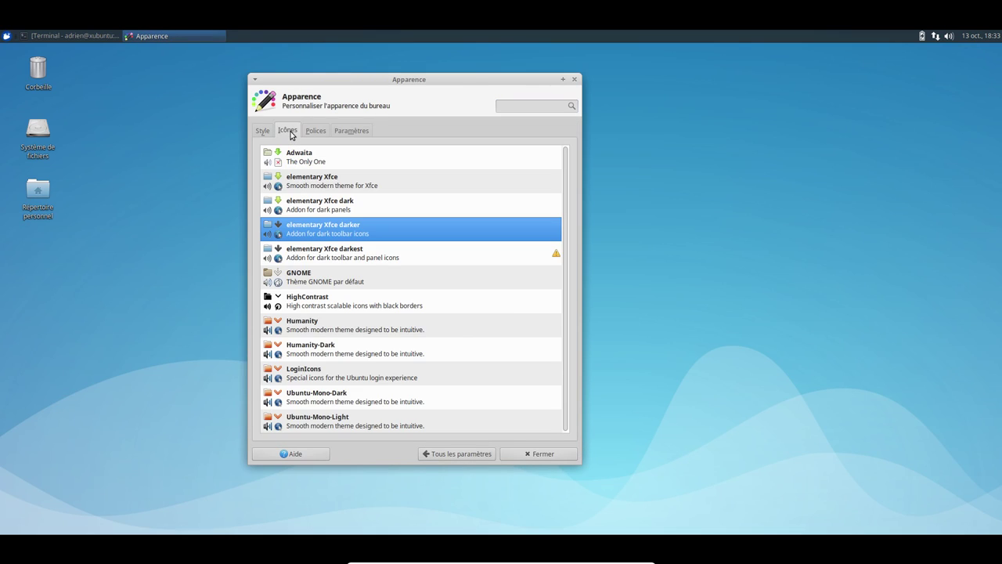
{"action": "left_click", "coordinate": [315, 132]}
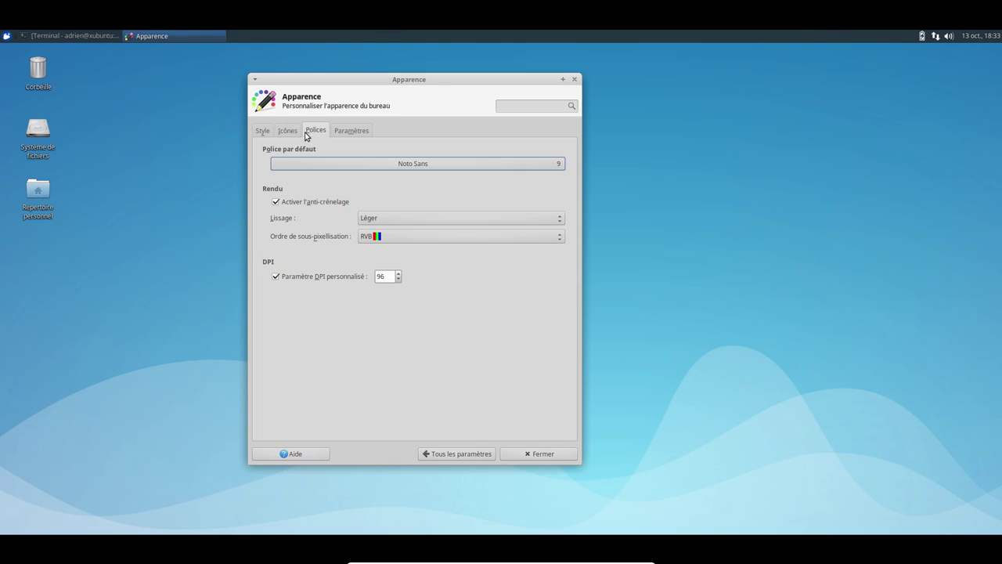
{"action": "left_click", "coordinate": [346, 131]}
{"action": "left_click", "coordinate": [470, 454]}
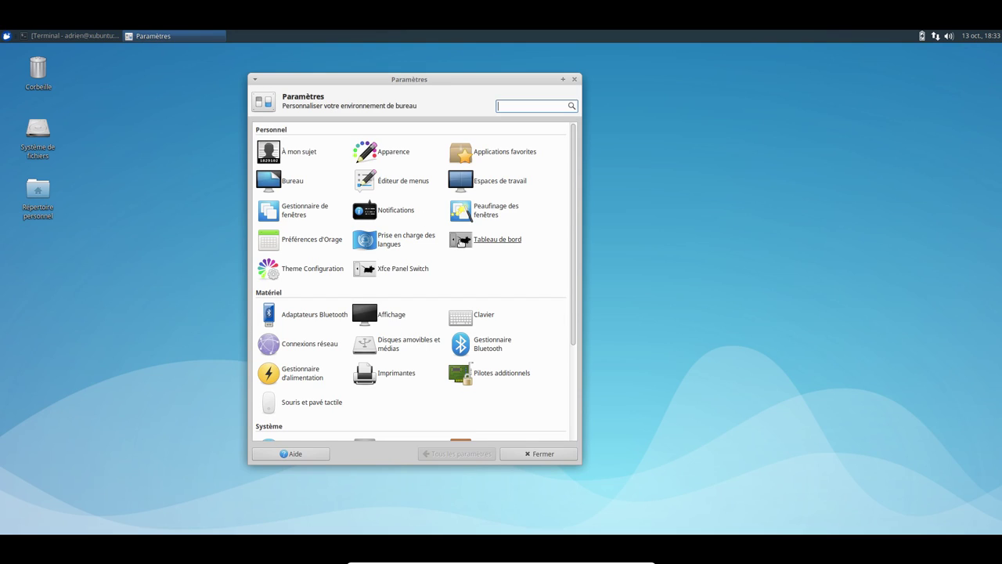
{"action": "left_click", "coordinate": [384, 159]}
{"action": "left_click", "coordinate": [316, 132]}
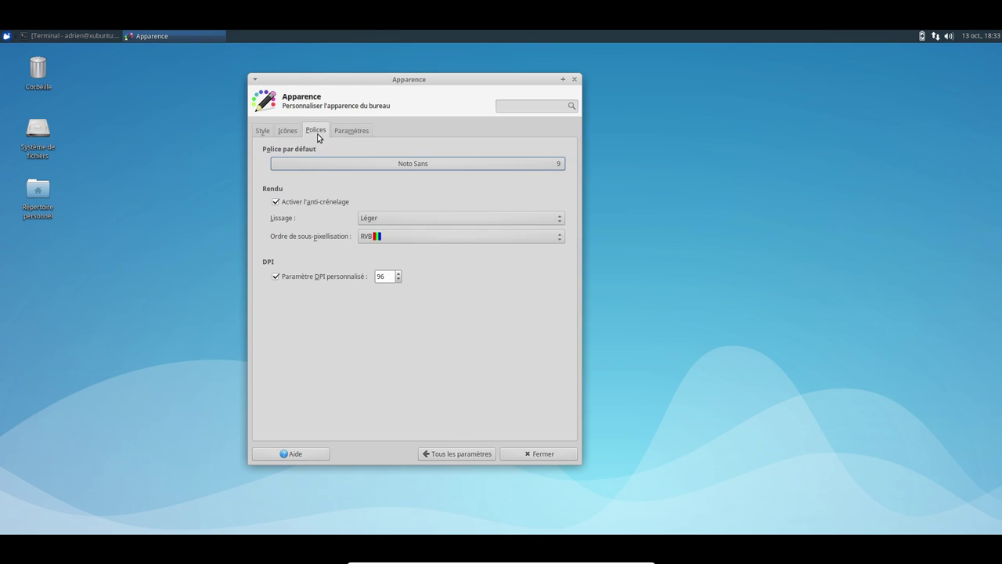
{"action": "left_click", "coordinate": [462, 454]}
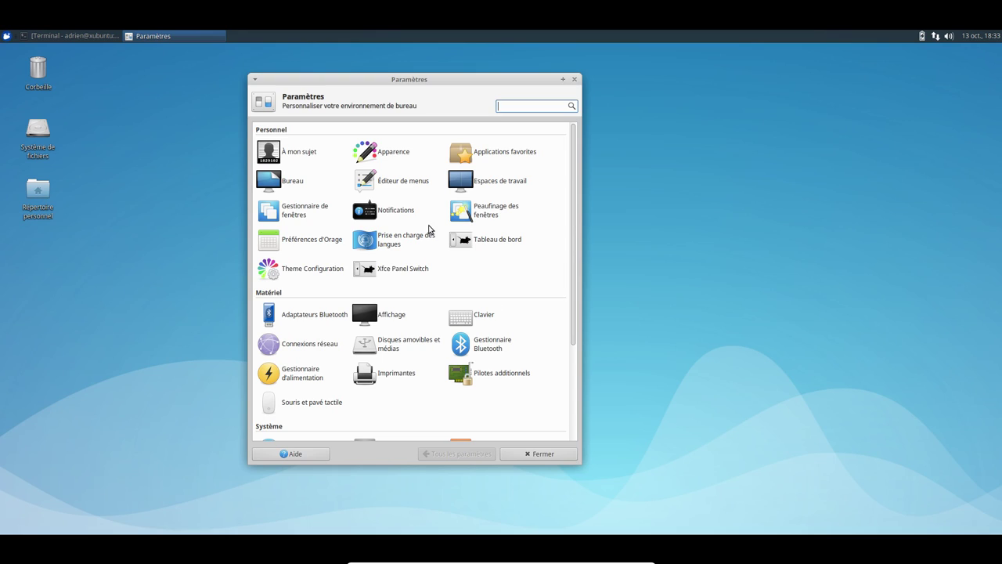
Examine the Gestionnaire de fenêtres style settings, moving the window aside, and close the settings.
{"action": "left_click", "coordinate": [306, 208]}
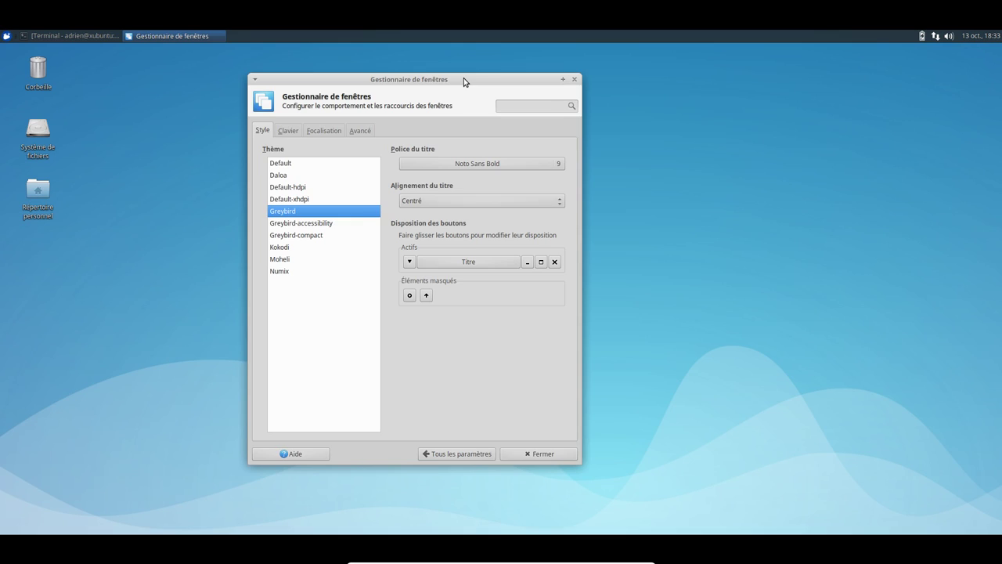
{"action": "left_click_drag", "start_coordinate": [464, 78], "coordinate": [555, 75]}
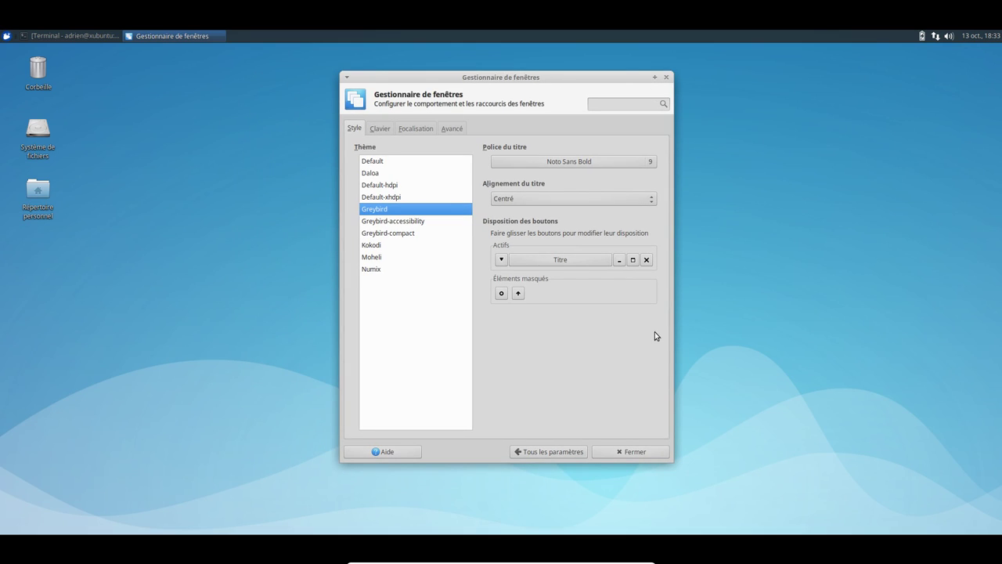
{"action": "left_click", "coordinate": [635, 454]}
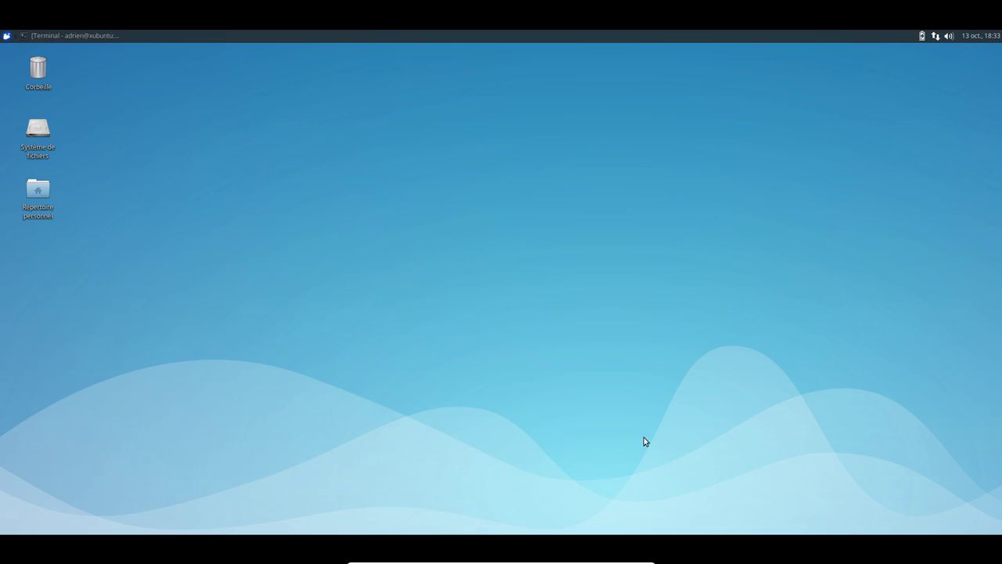
Launch Messagerie Thunderbird and Navigateur Web Firefox from the Internet applications, and dismiss Thunderbird's welcome dialog.
{"action": "left_click", "coordinate": [7, 37]}
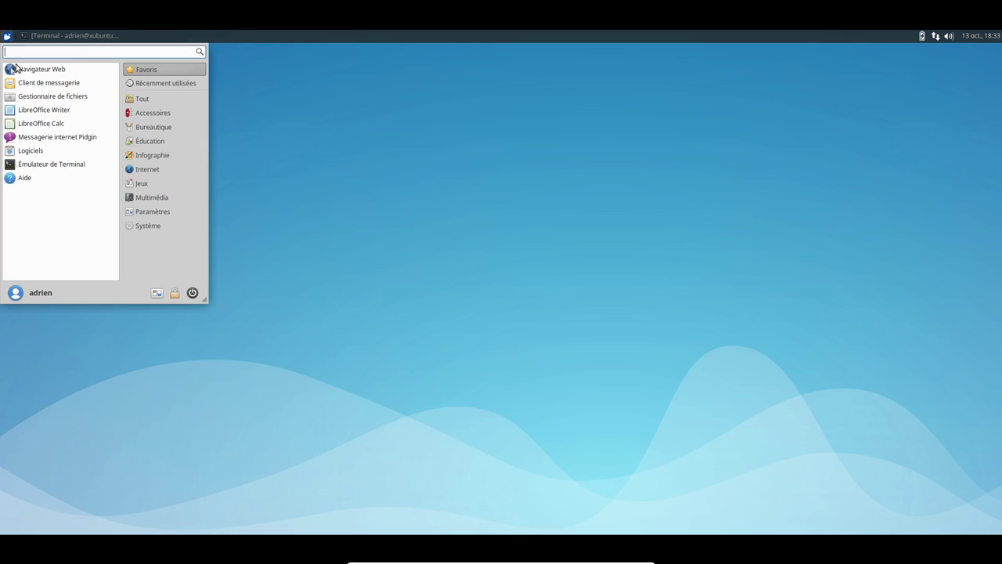
{"action": "left_click", "coordinate": [161, 169]}
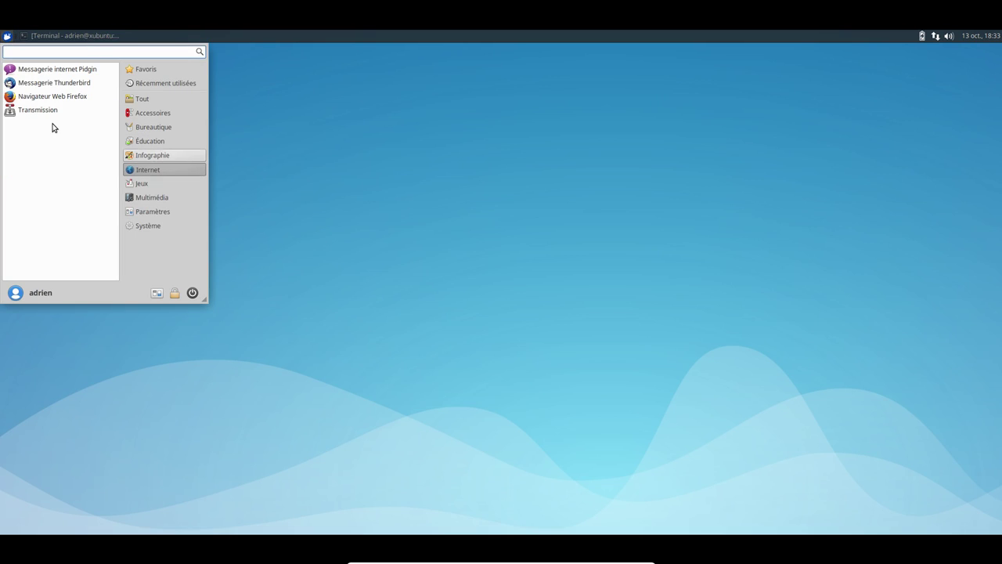
{"action": "left_click", "coordinate": [47, 83]}
{"action": "left_click", "coordinate": [7, 36]}
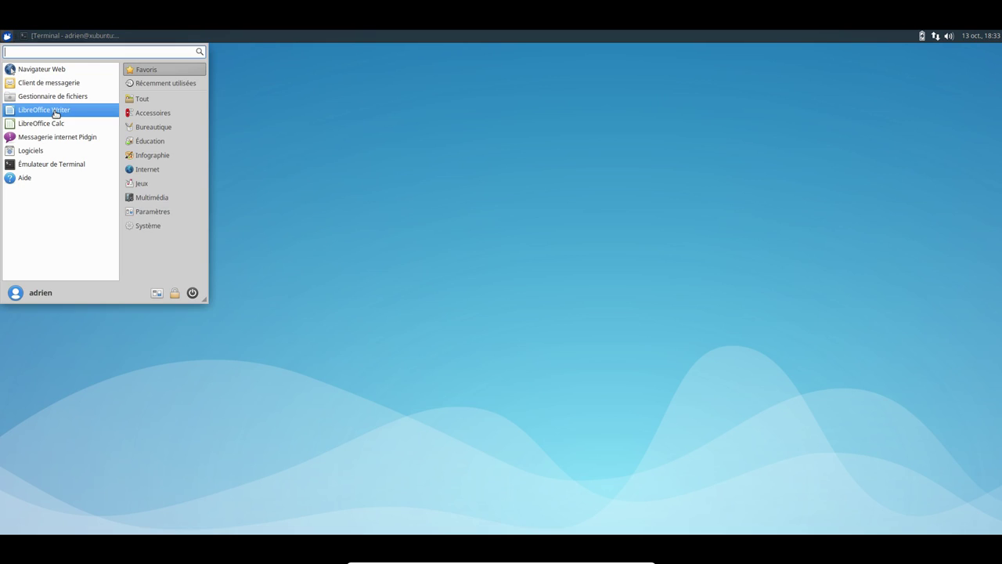
{"action": "left_click", "coordinate": [170, 169]}
{"action": "left_click", "coordinate": [44, 111]}
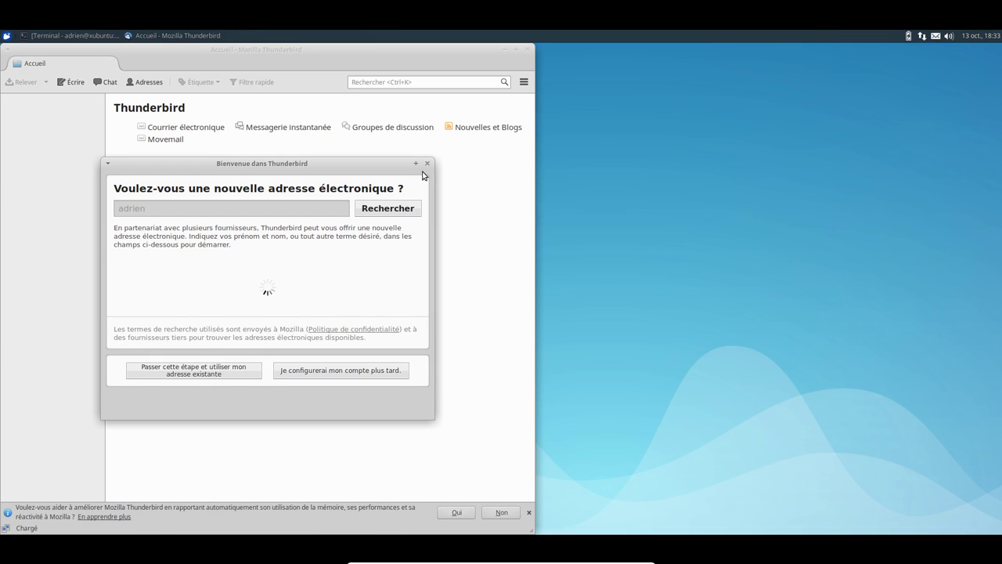
{"action": "left_click", "coordinate": [426, 164]}
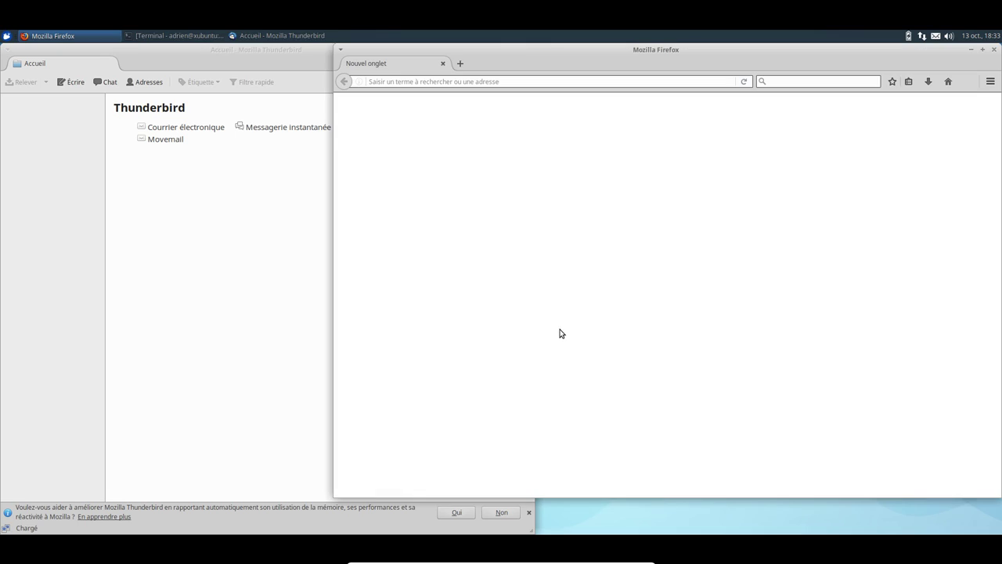
Check the Thunderbird version in its about dialog, and close the dialog.
{"action": "left_click", "coordinate": [264, 51]}
{"action": "left_click", "coordinate": [524, 82]}
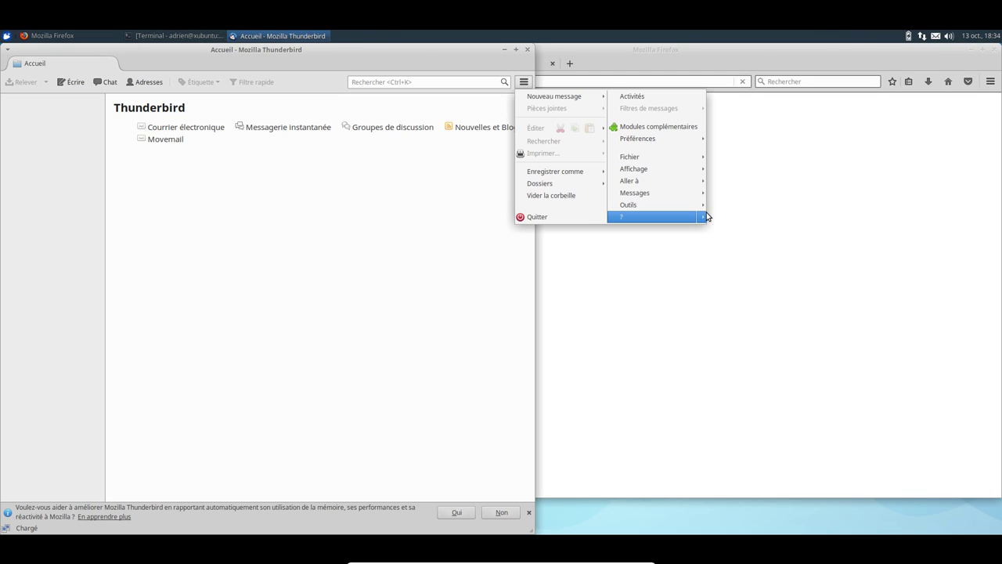
{"action": "mouse_move", "coordinate": [706, 216]}
{"action": "left_click", "coordinate": [741, 296]}
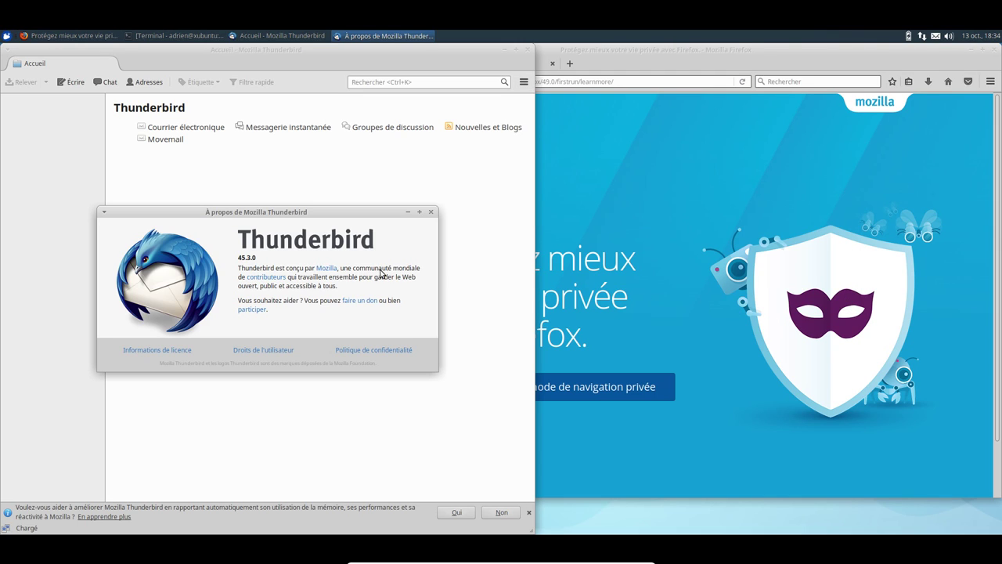
{"action": "left_click", "coordinate": [431, 211]}
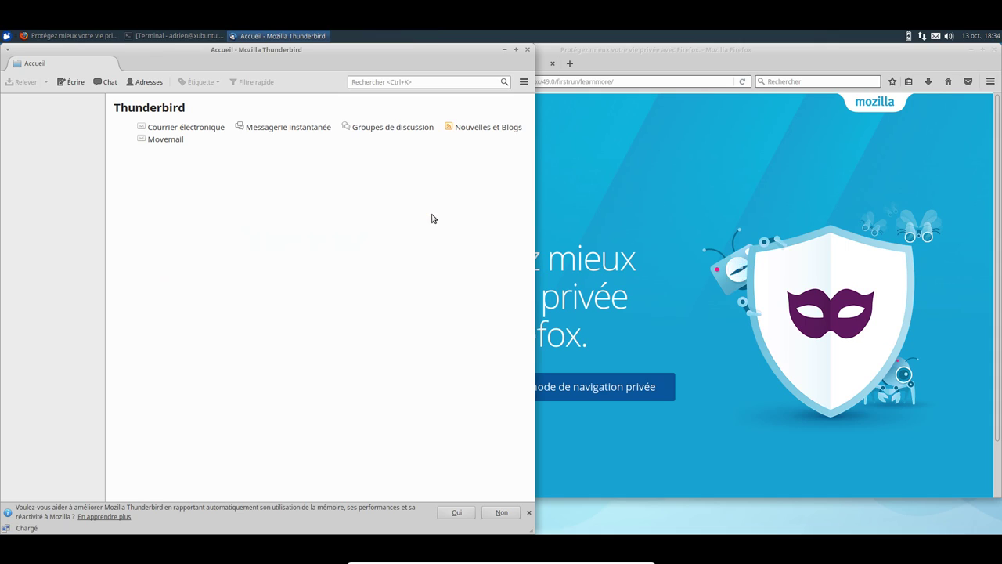
{"action": "left_click", "coordinate": [520, 50]}
{"action": "double_click", "coordinate": [524, 50]}
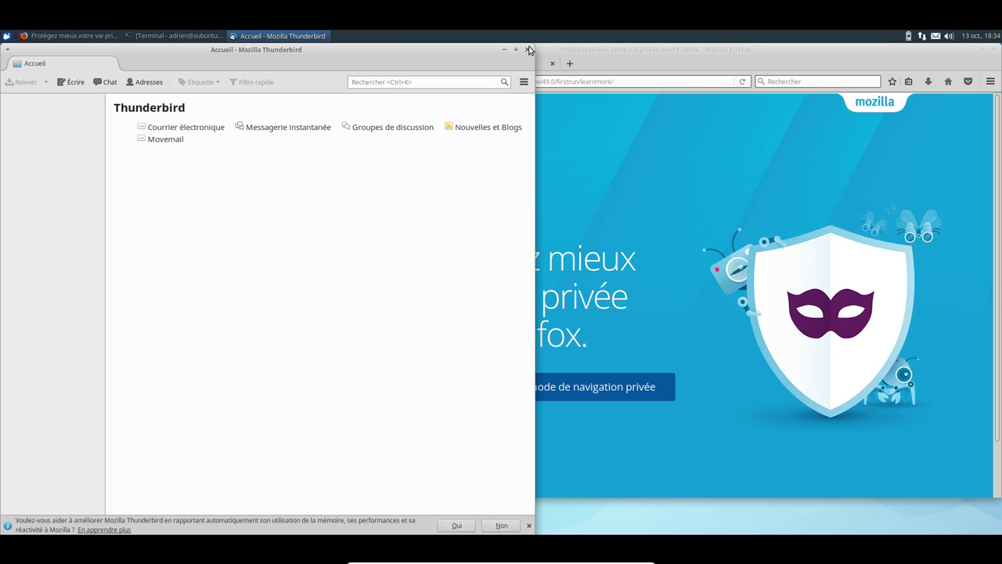
Open Thunderbird's add-ons manager and check the installed extensions.
{"action": "left_click", "coordinate": [524, 81]}
{"action": "left_click", "coordinate": [658, 126]}
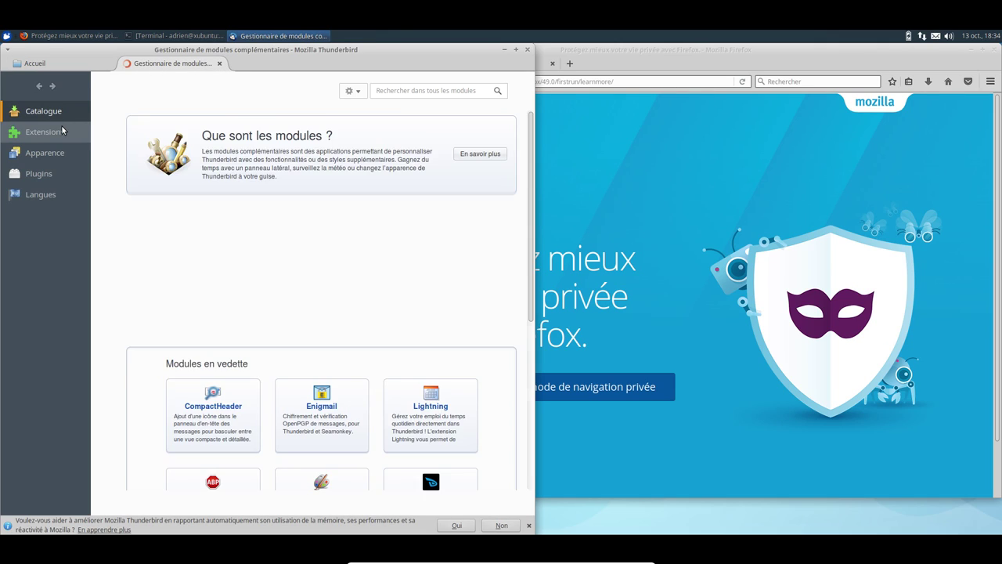
{"action": "left_click", "coordinate": [73, 132]}
{"action": "key", "text": "Up"}
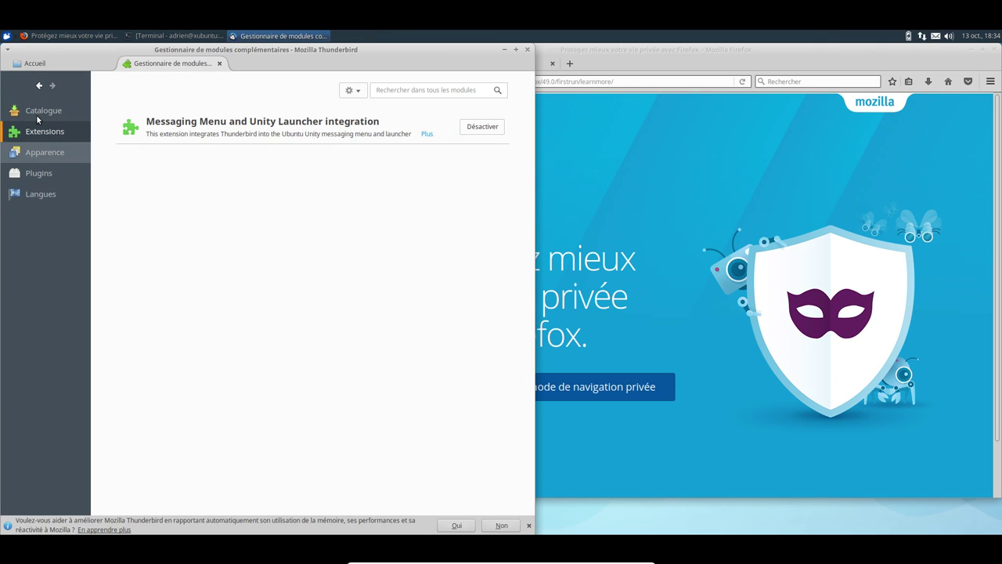
Add the featured Lightning calendar extension to Thunderbird and refuse to share performance and usage data with Mozilla.
{"action": "left_click", "coordinate": [391, 90]}
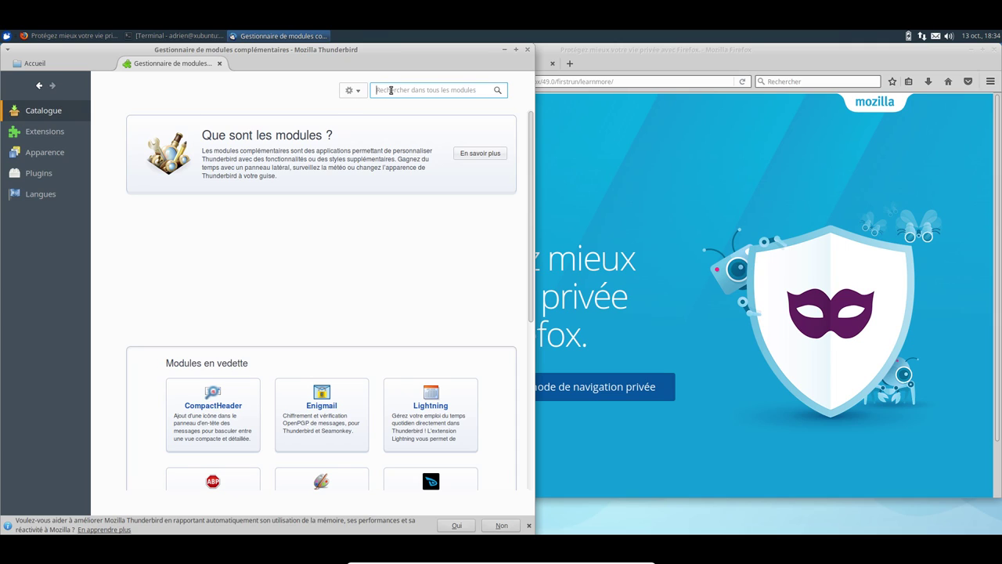
{"action": "left_click", "coordinate": [435, 391]}
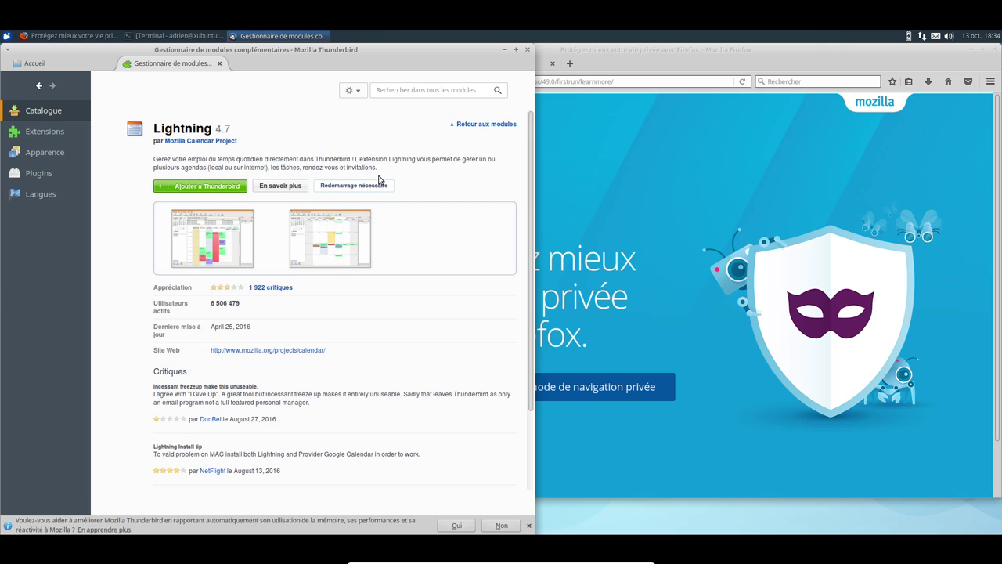
{"action": "left_click", "coordinate": [377, 378]}
{"action": "left_click", "coordinate": [501, 526]}
{"action": "left_click", "coordinate": [30, 64]}
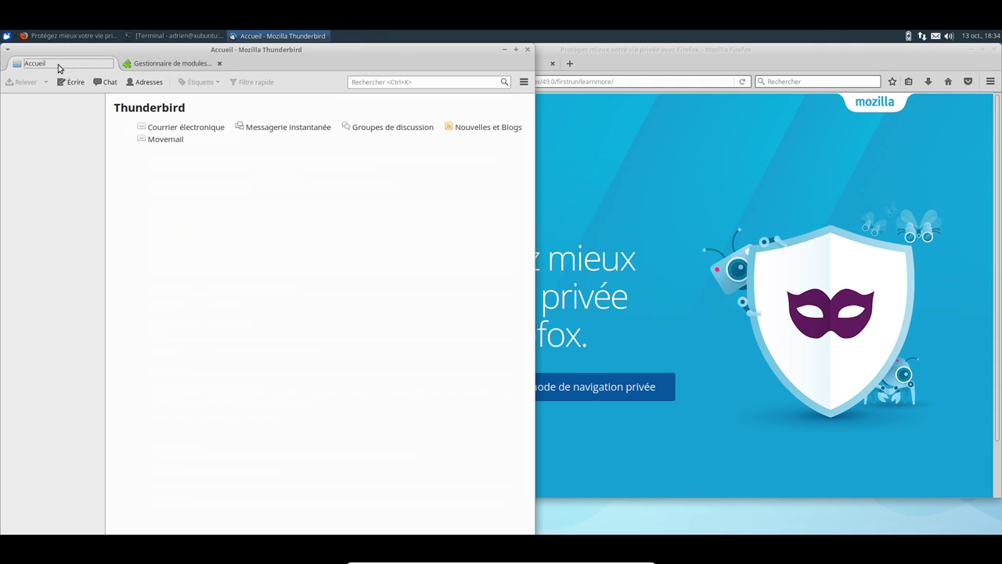
{"action": "left_click", "coordinate": [129, 65]}
{"action": "left_click", "coordinate": [227, 190]}
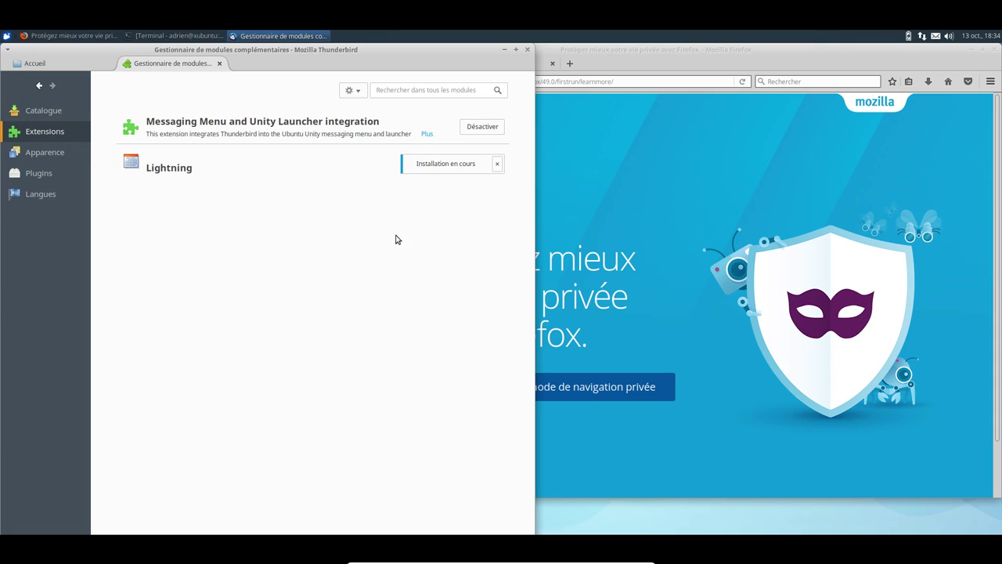
Switch to Firefox, check its version in the about dialog, and close the dialog.
{"action": "left_click", "coordinate": [746, 245]}
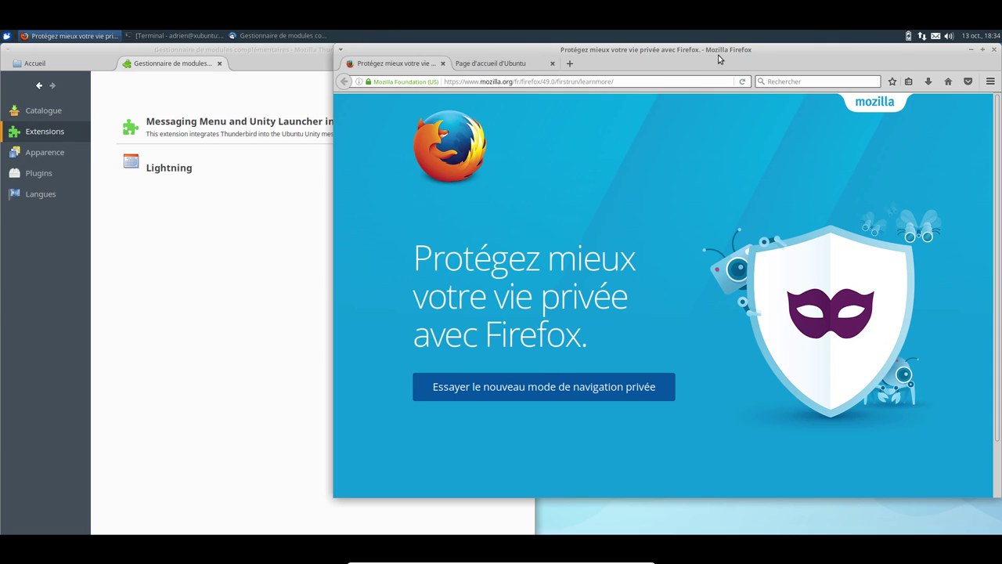
{"action": "left_click", "coordinate": [991, 81]}
{"action": "left_click", "coordinate": [961, 336]}
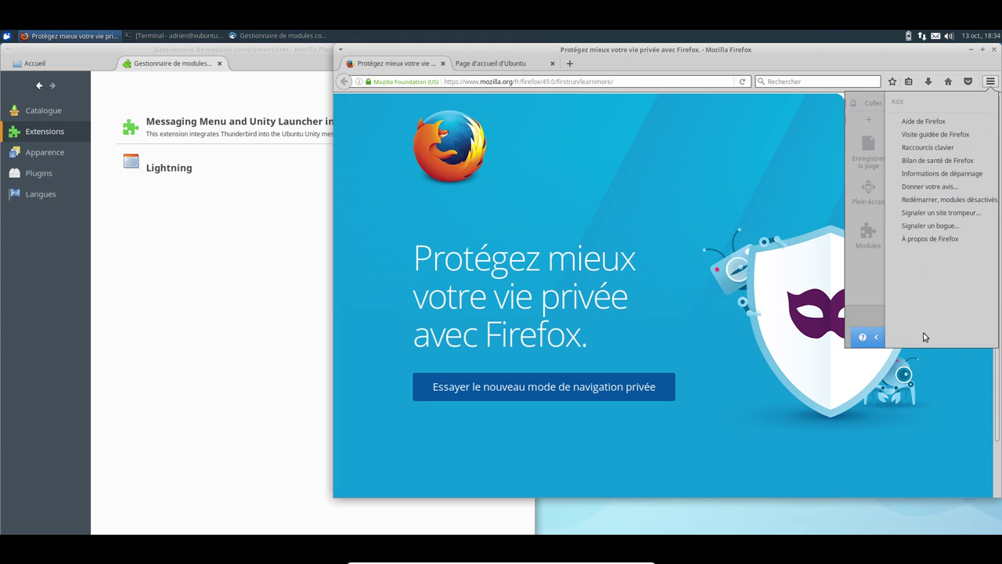
{"action": "left_click", "coordinate": [908, 239]}
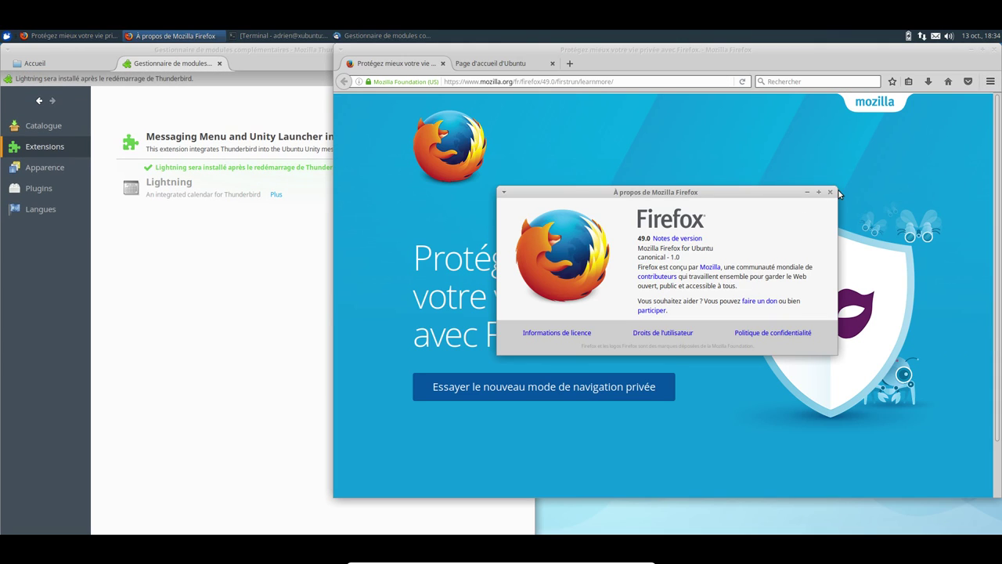
{"action": "left_click", "coordinate": [831, 192]}
Open the extensions list in Firefox's add-ons manager, and restart Thunderbird to finish installing Lightning.
{"action": "left_click", "coordinate": [991, 81]}
{"action": "left_click", "coordinate": [955, 259]}
{"action": "left_click", "coordinate": [378, 146]}
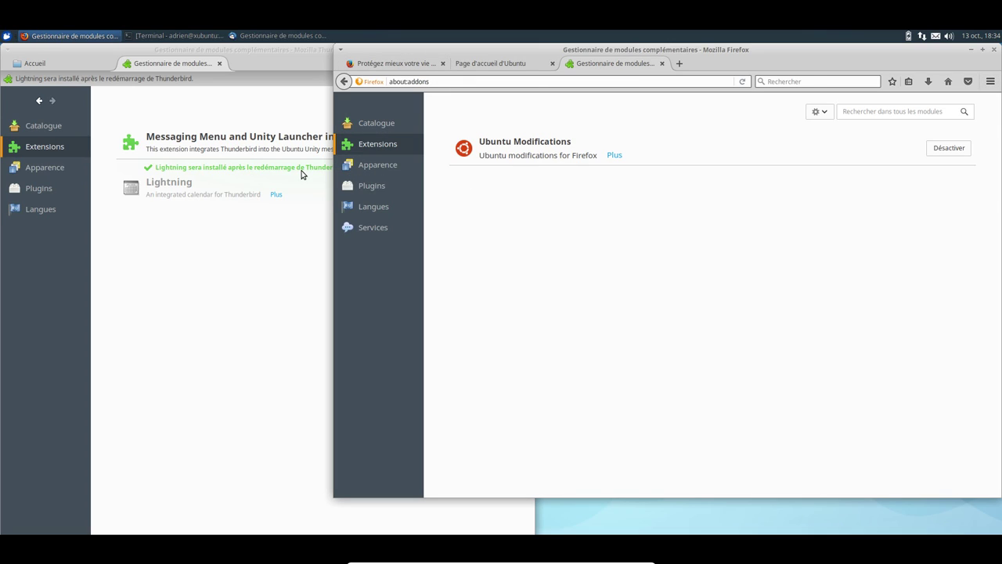
{"action": "left_click", "coordinate": [296, 174]}
{"action": "left_click", "coordinate": [423, 174]}
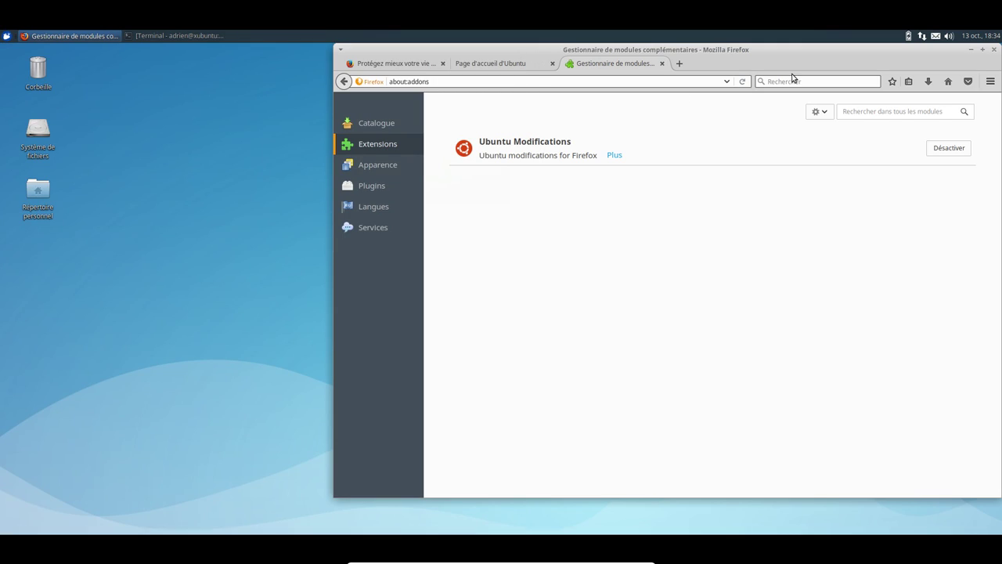
Examine the recommended add-ons in the Firefox add-ons catalogue.
{"action": "left_click", "coordinate": [389, 124]}
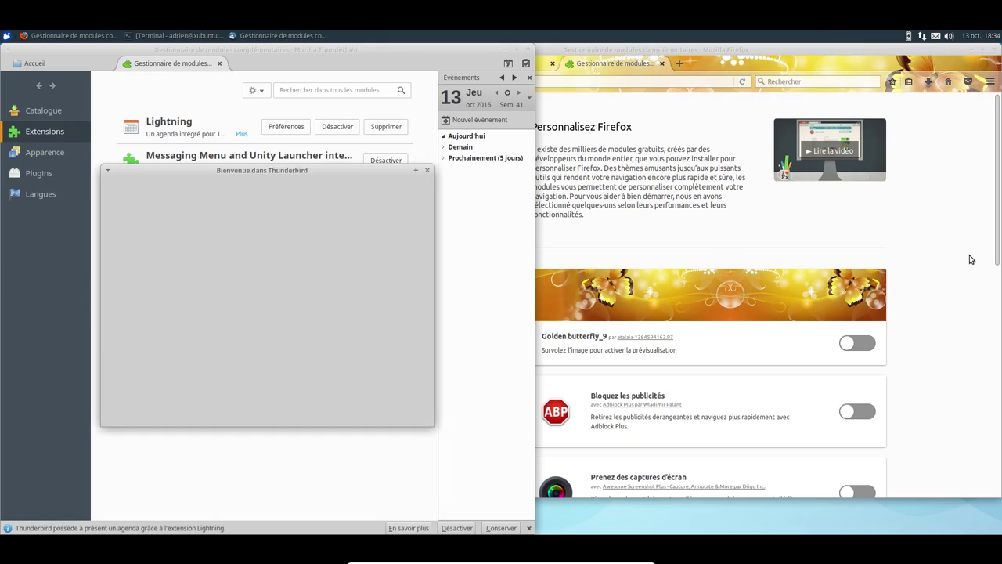
{"action": "left_click", "coordinate": [971, 259]}
{"action": "scroll", "coordinate": [897, 258], "scroll_direction": "down", "scroll_amount": 2}
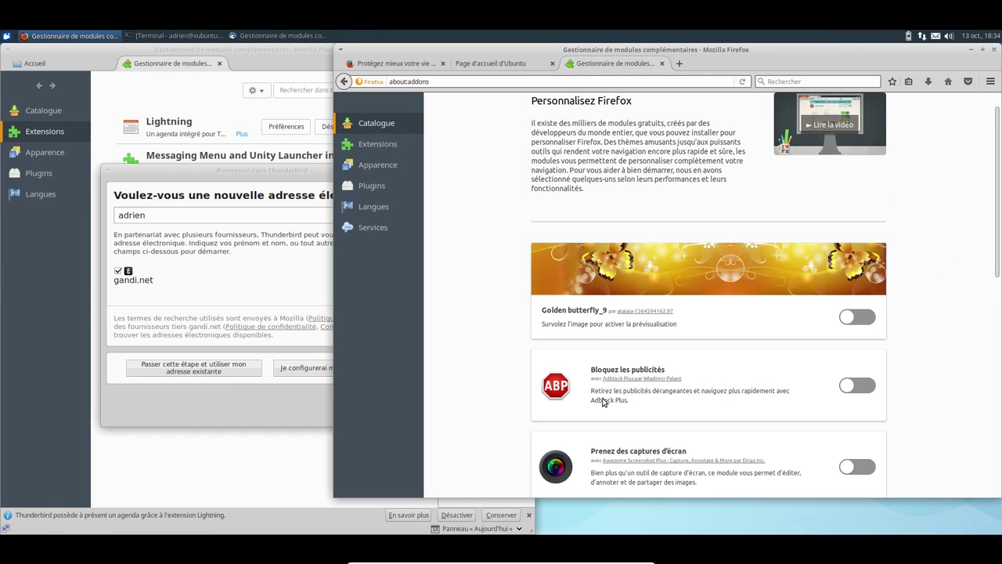
{"action": "scroll", "coordinate": [841, 182], "scroll_direction": "up", "scroll_amount": 2}
Search the available Firefox add-ons for µBlock Origin and install the uBlock Origin extension.
{"action": "left_click", "coordinate": [378, 143]}
{"action": "left_click", "coordinate": [877, 111]}
{"action": "type", "text": "u"}
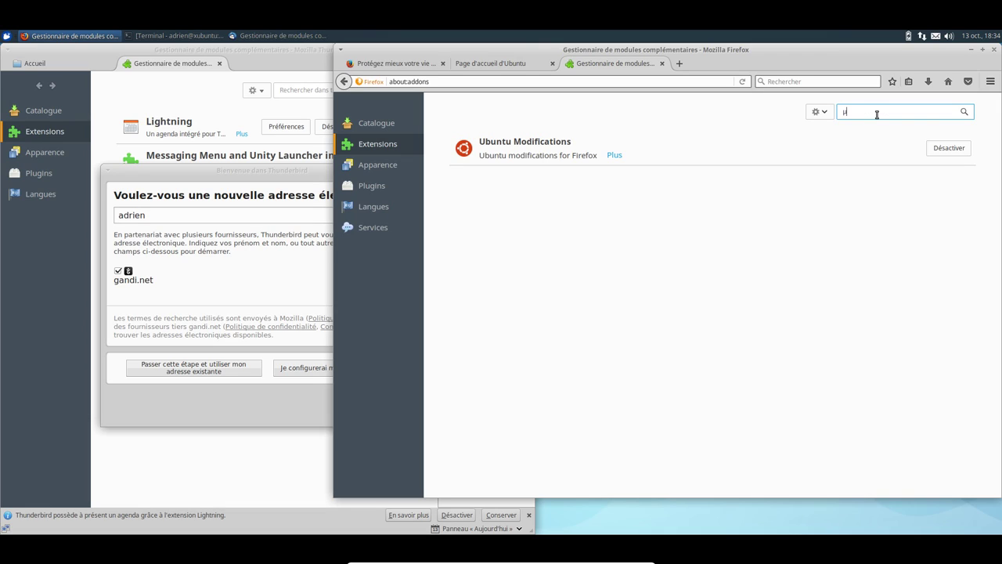
{"action": "type", "text": "Block Origin"}
{"action": "key", "text": "Return"}
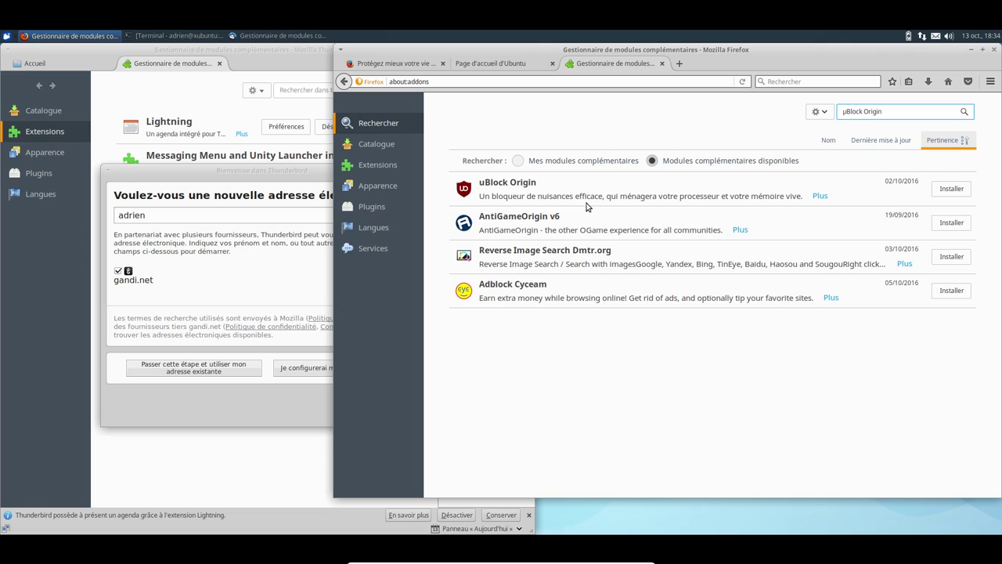
{"action": "left_click", "coordinate": [944, 193]}
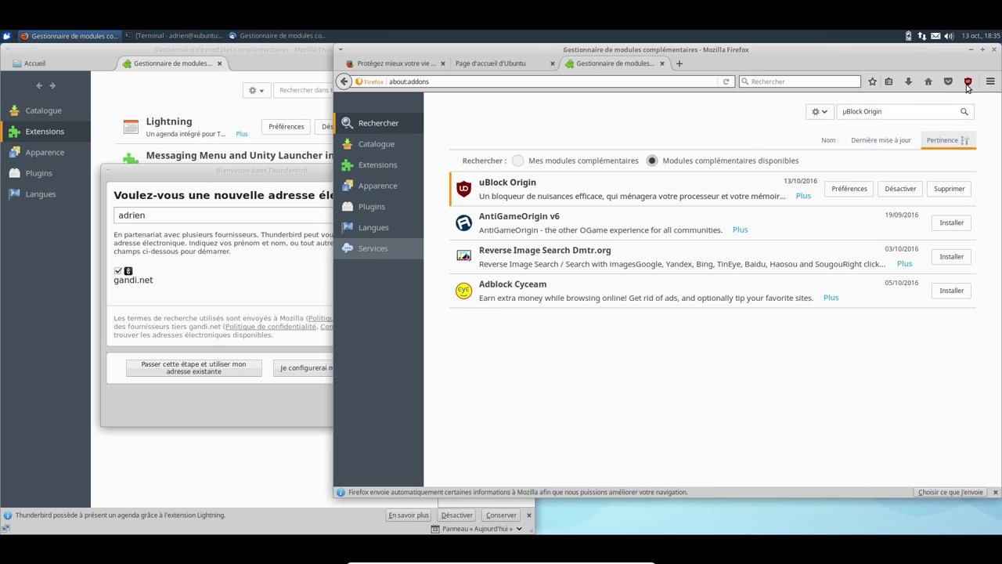
Load the Ubuntu home page in Firefox and close Thunderbird's new e-mail address dialog.
{"action": "left_click", "coordinate": [968, 81]}
{"action": "left_click", "coordinate": [928, 81]}
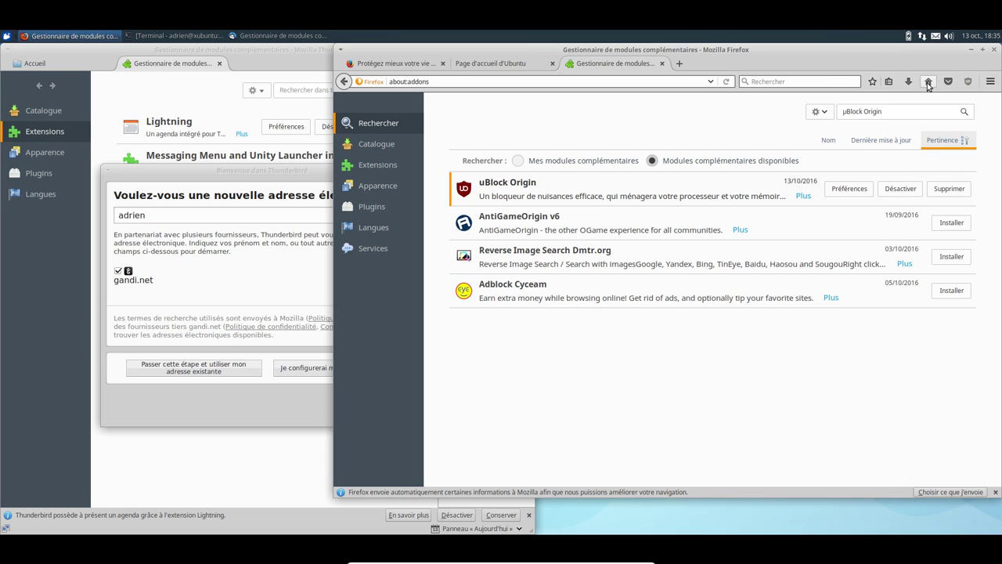
{"action": "left_click", "coordinate": [231, 190]}
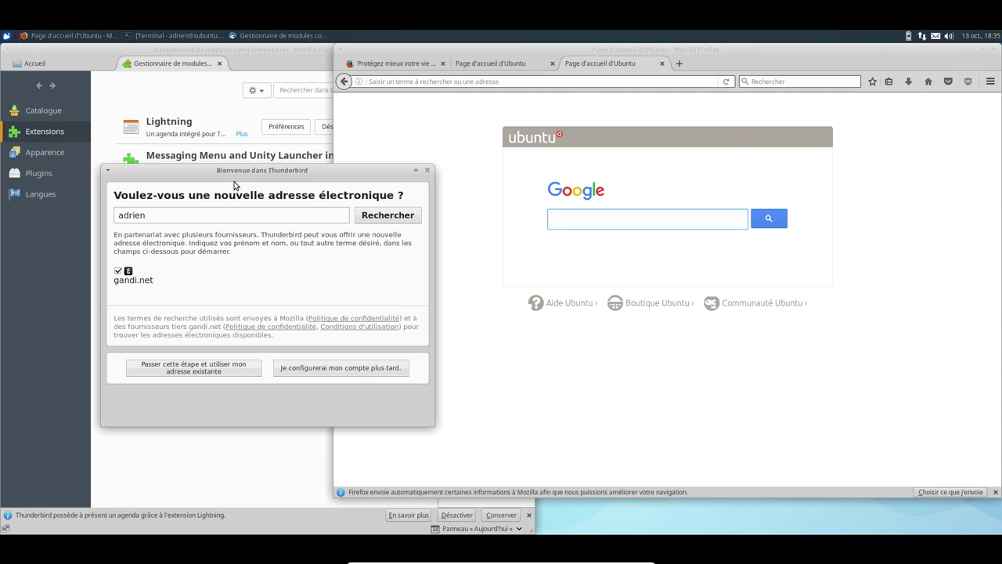
{"action": "left_click", "coordinate": [433, 170]}
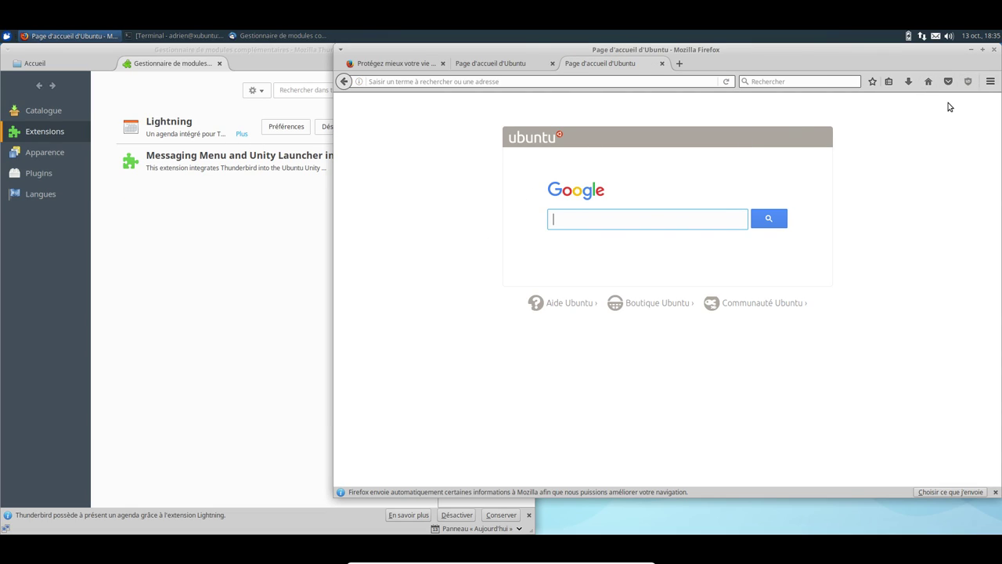
{"action": "left_click", "coordinate": [990, 81]}
{"action": "left_click", "coordinate": [990, 82]}
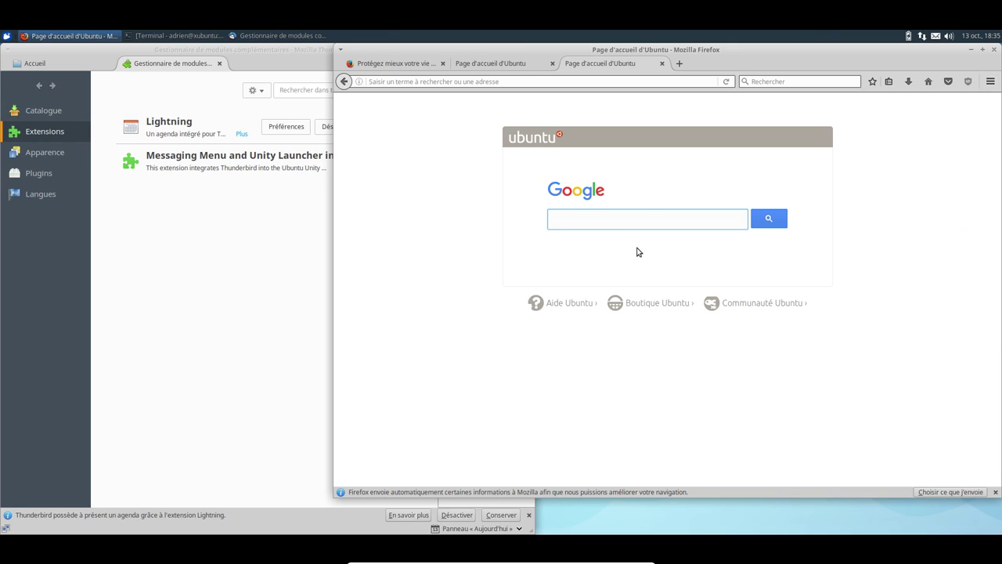
{"action": "left_click", "coordinate": [991, 82]}
{"action": "left_click", "coordinate": [920, 236]}
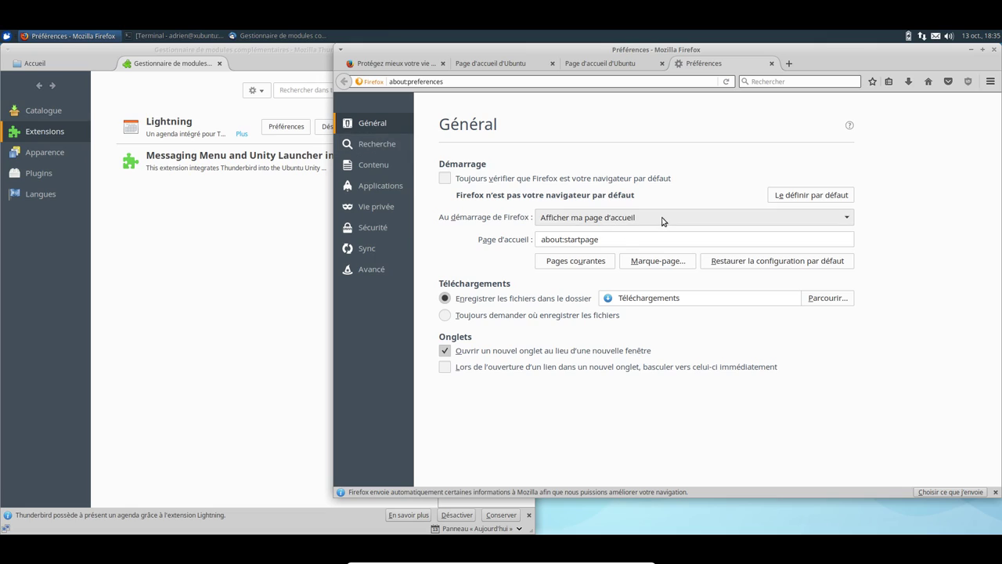
{"action": "triple_click", "coordinate": [627, 240]}
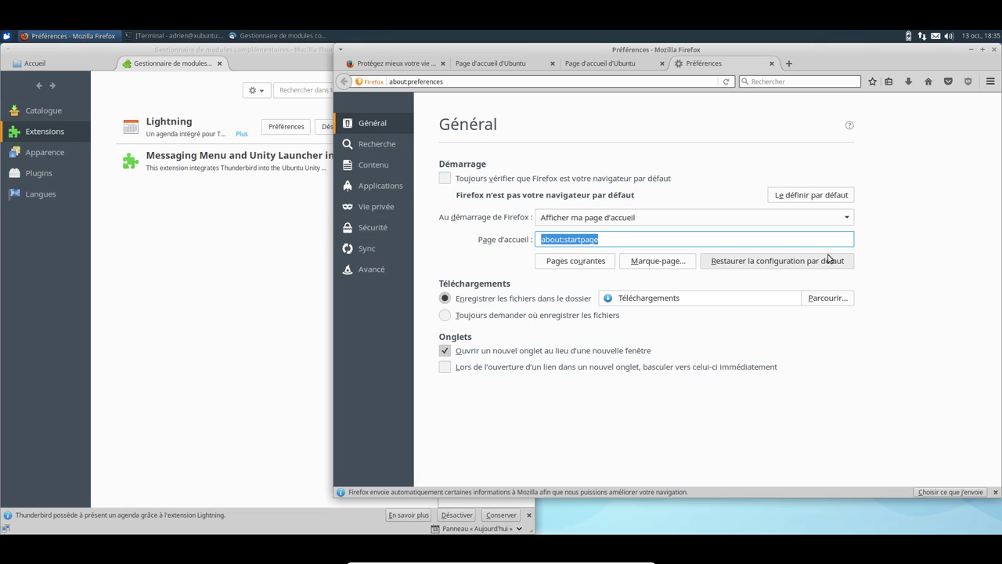
{"action": "type", "text": "www.qwant.com"}
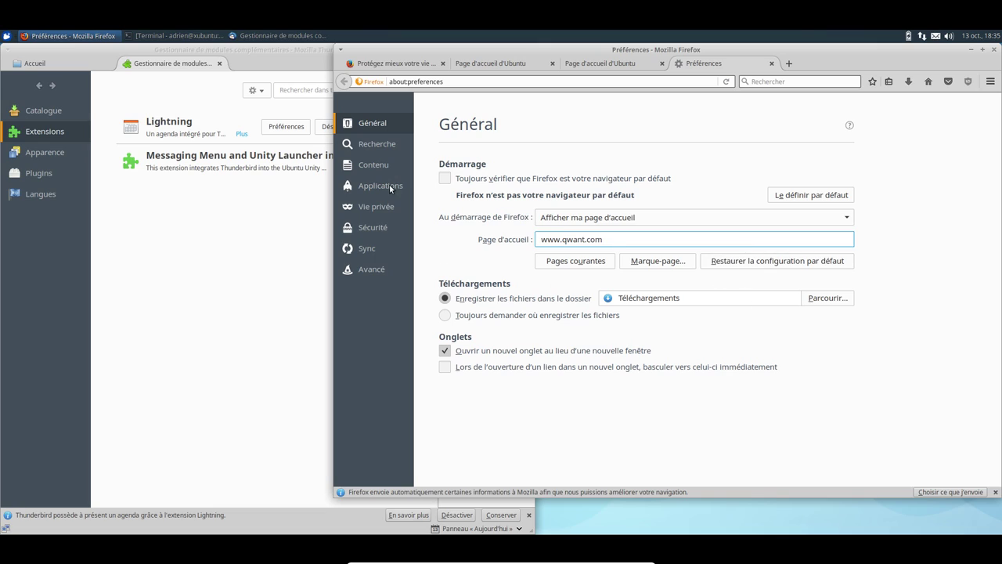
{"action": "left_click", "coordinate": [928, 82]}
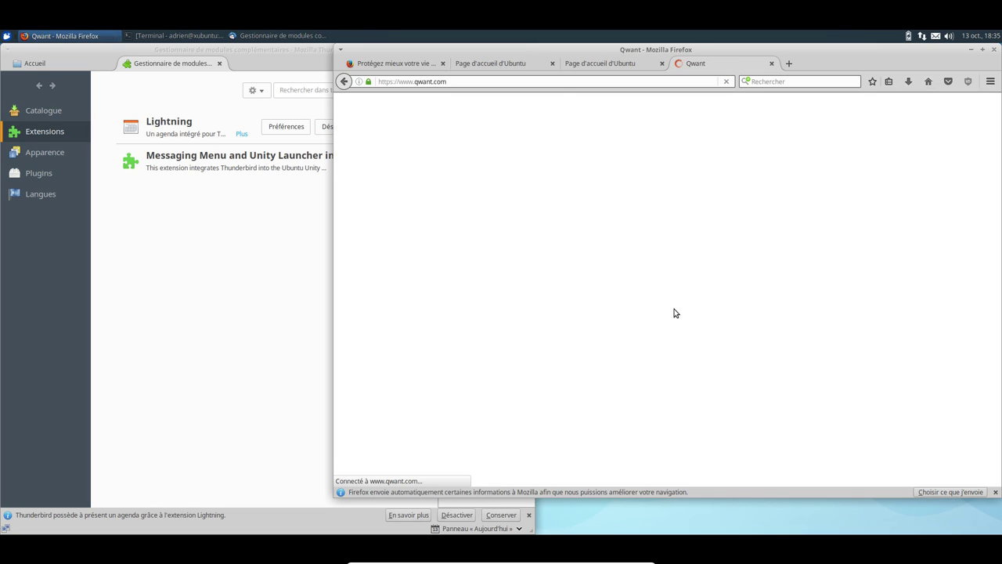
Close Firefox together with all its open tabs.
{"action": "left_click", "coordinate": [994, 49]}
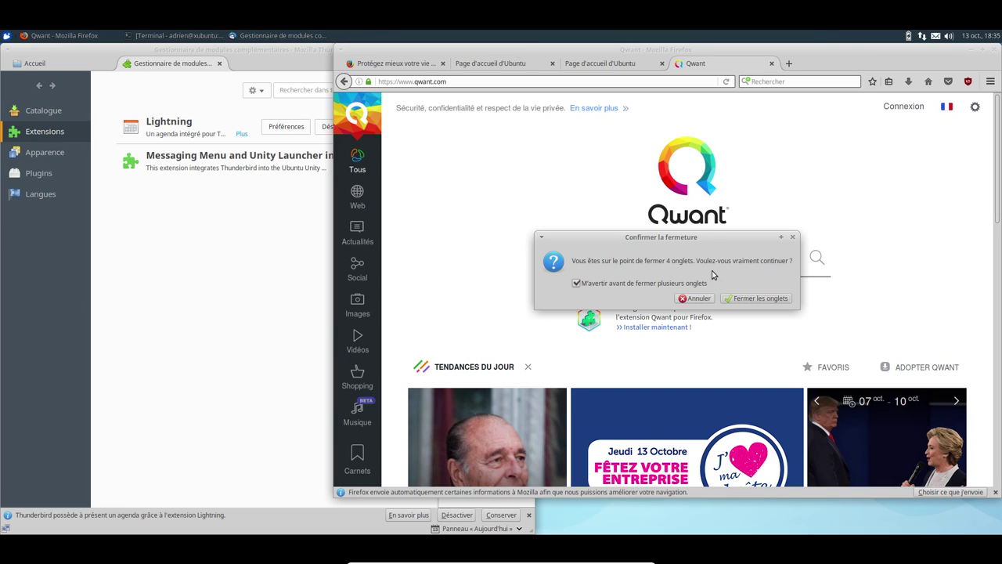
{"action": "left_click", "coordinate": [738, 298]}
Relaunch Firefox to check that it starts on the Qwant home page, look through the page and close the browser.
{"action": "left_click", "coordinate": [8, 36]}
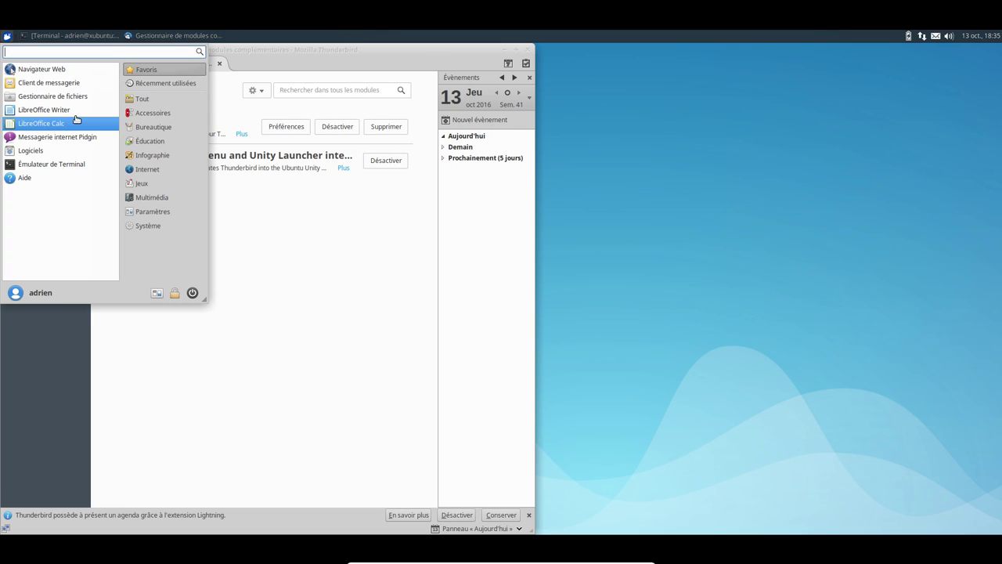
{"action": "left_click", "coordinate": [155, 168]}
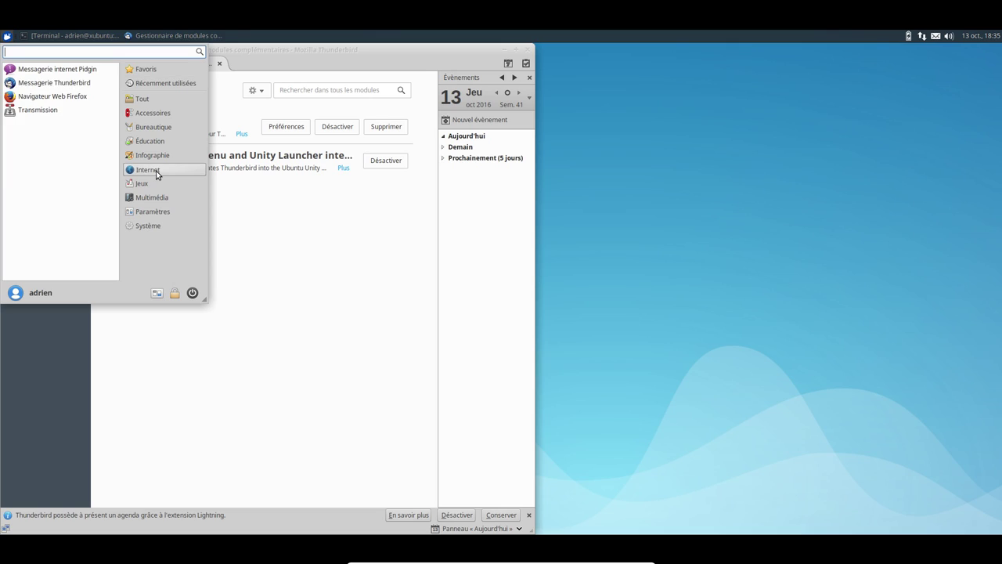
{"action": "left_click", "coordinate": [52, 97]}
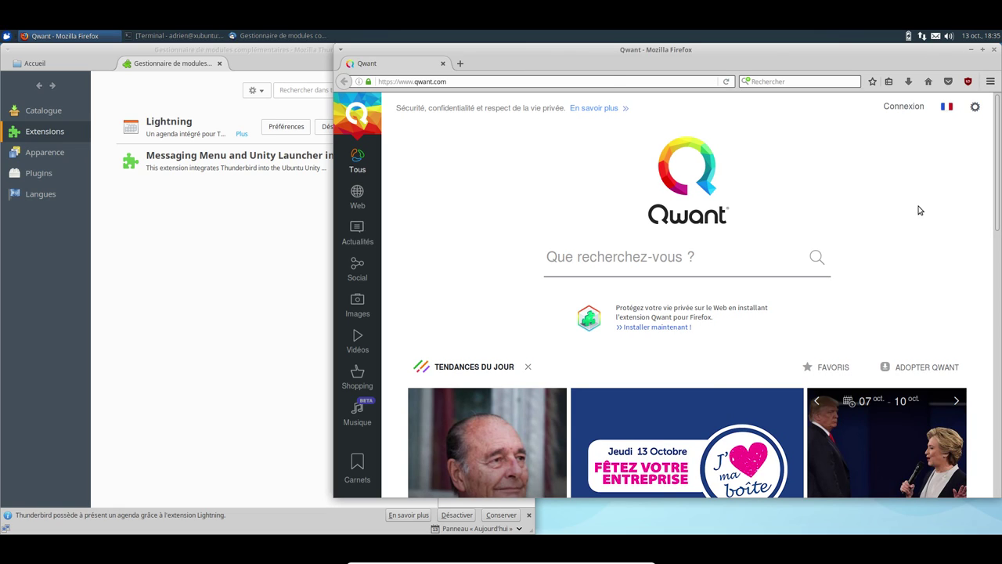
{"action": "scroll", "coordinate": [920, 210], "scroll_direction": "down", "scroll_amount": 5}
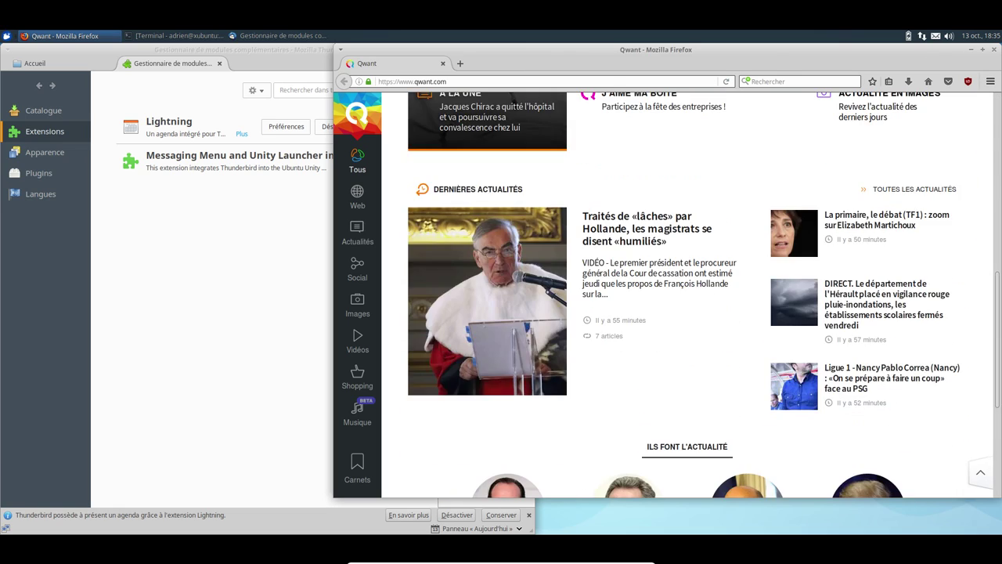
{"action": "left_click", "coordinate": [993, 49]}
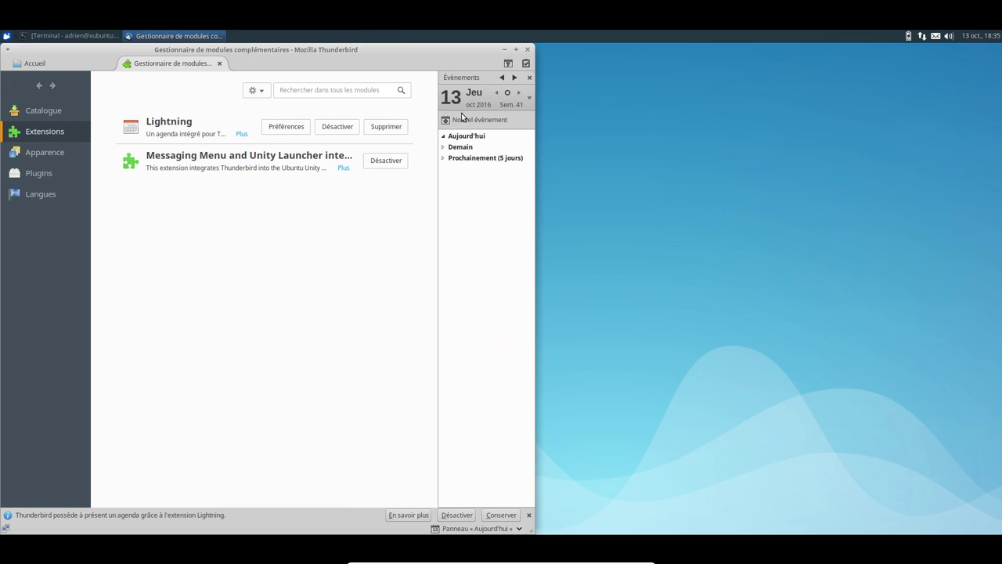
Open the Lightning calendar in Thunderbird, maximize the window, and view the week and multi-week layouts.
{"action": "left_click", "coordinate": [45, 63]}
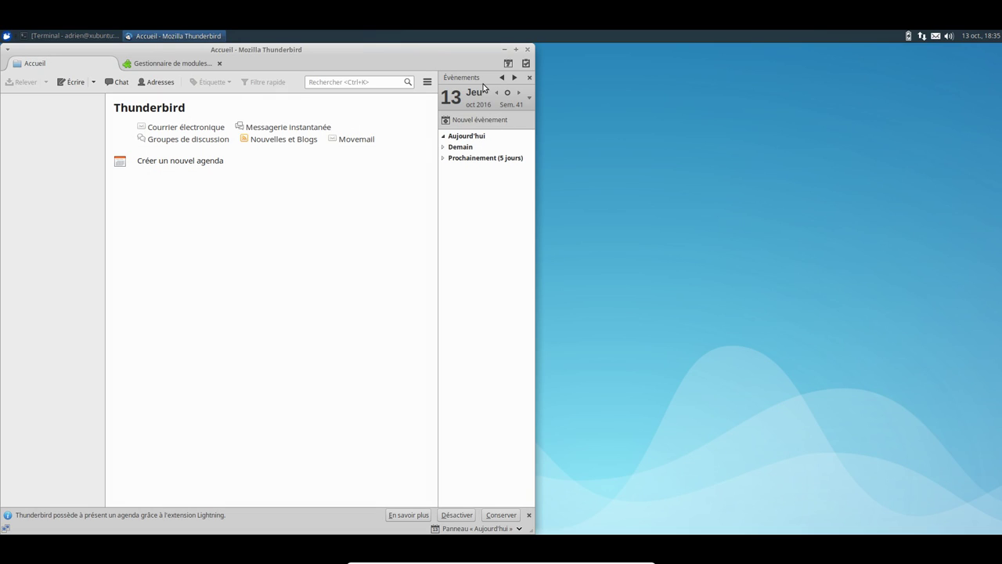
{"action": "left_click", "coordinate": [507, 63]}
{"action": "left_click_drag", "start_coordinate": [372, 50], "coordinate": [528, 50]}
{"action": "double_click", "coordinate": [528, 49]}
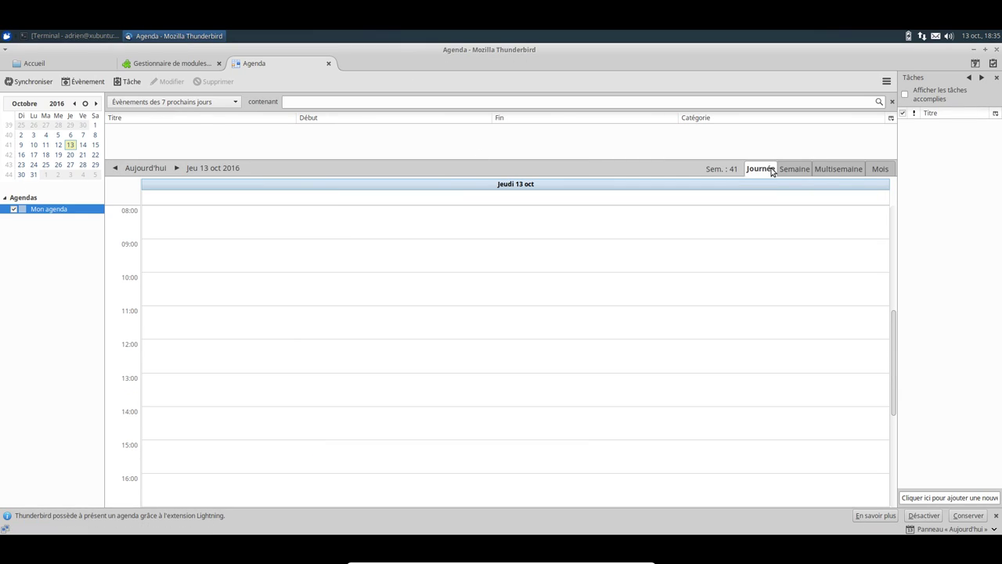
{"action": "left_click", "coordinate": [816, 169]}
{"action": "left_click", "coordinate": [796, 169]}
{"action": "left_click", "coordinate": [819, 170]}
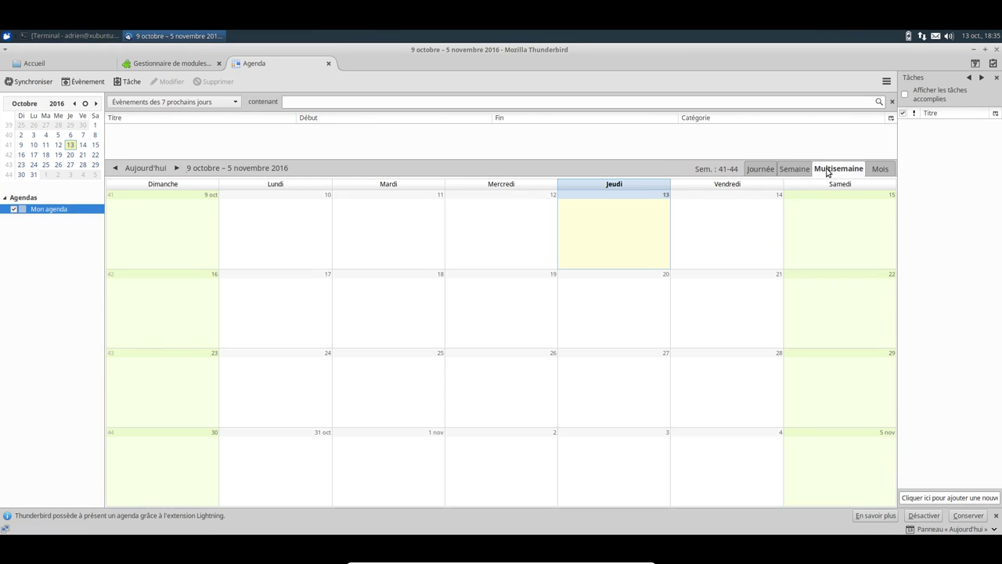
Go back through Thunderbird's add-on manager to its home tab and close Thunderbird.
{"action": "left_click", "coordinate": [171, 66]}
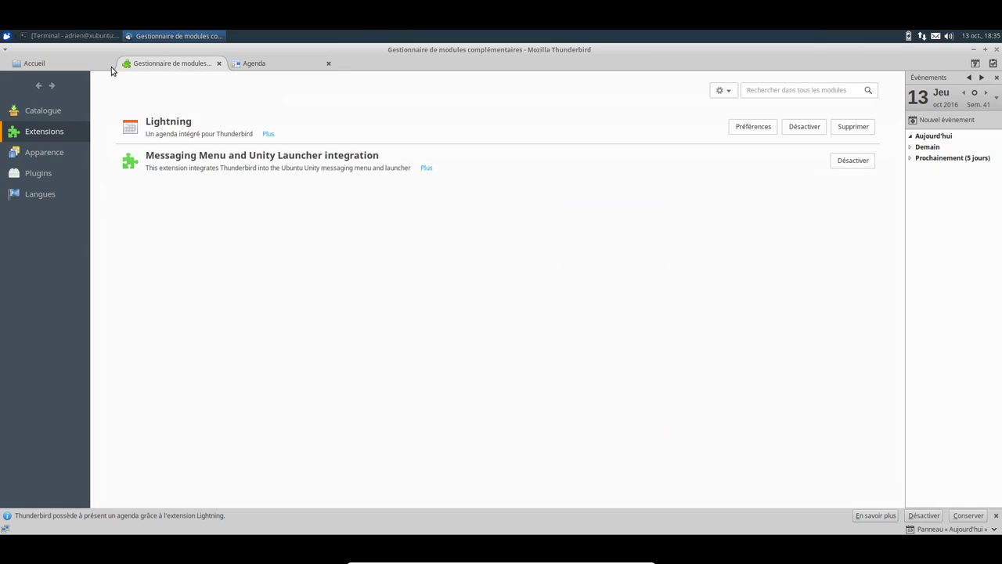
{"action": "left_click", "coordinate": [59, 69]}
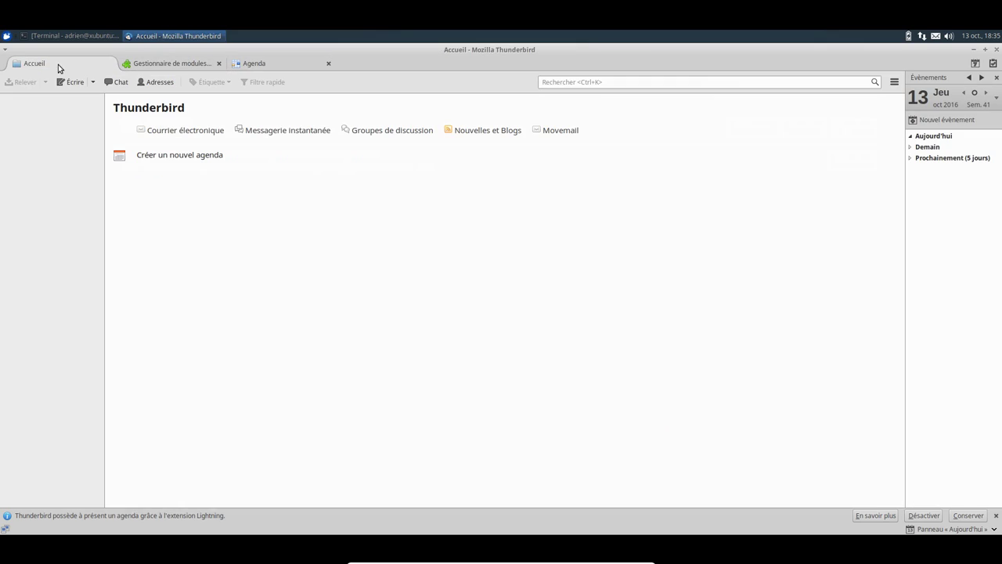
{"action": "left_click", "coordinate": [995, 50]}
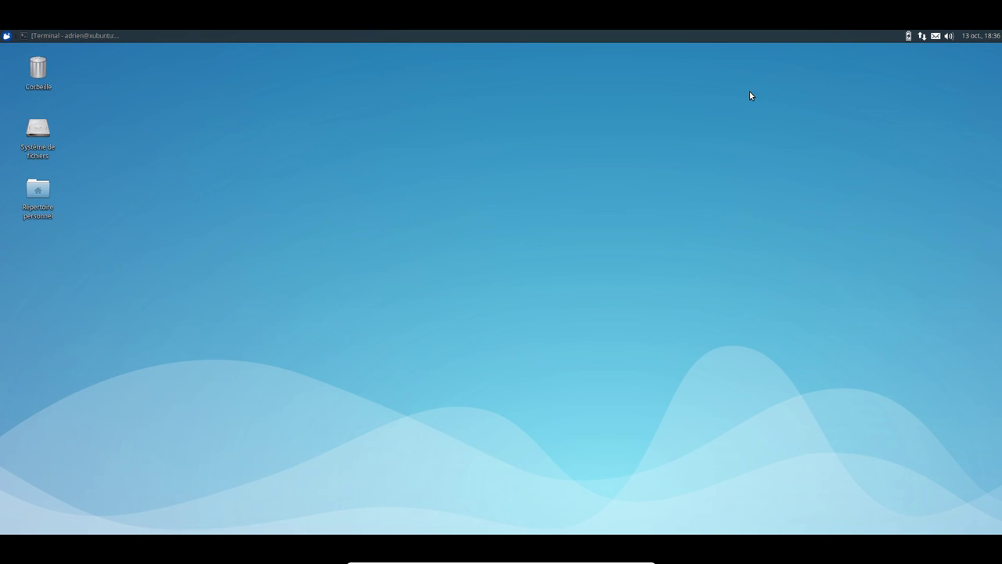
Launch the system task manager (Gestionnaire de tâches), reposition its window on the desktop and enlarge it.
{"action": "left_click", "coordinate": [7, 35]}
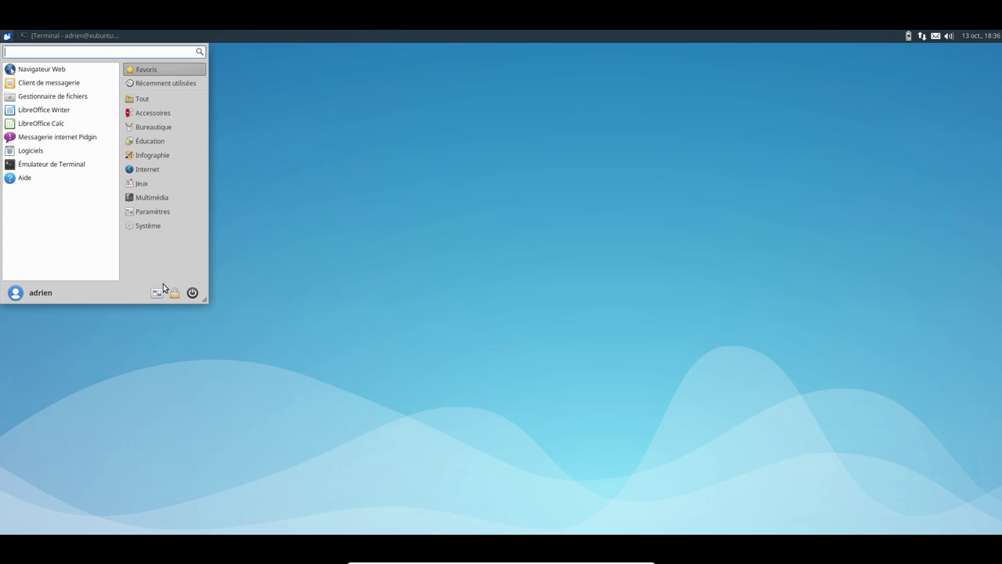
{"action": "left_click", "coordinate": [688, 169]}
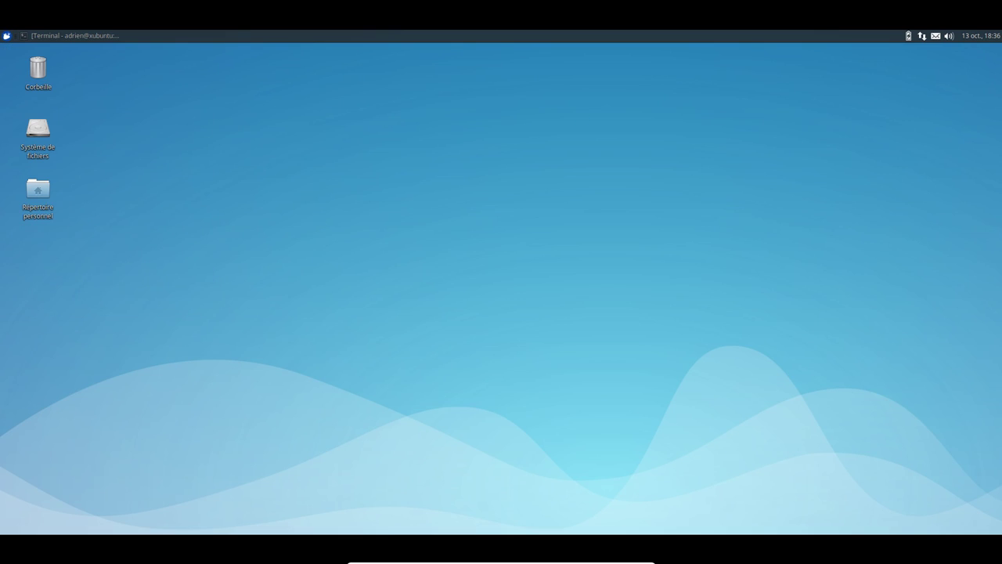
{"action": "left_click", "coordinate": [7, 35]}
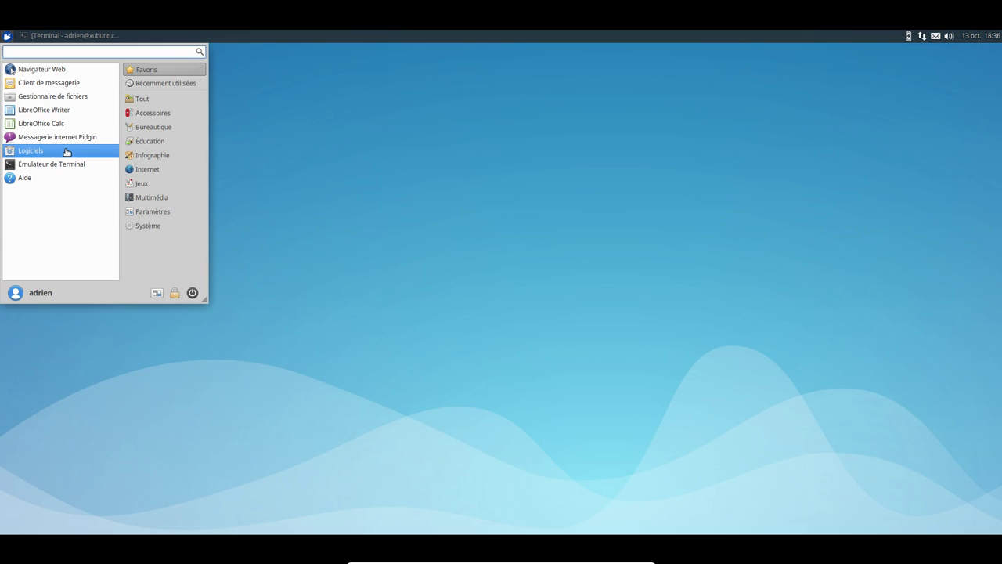
{"action": "left_click", "coordinate": [143, 227]}
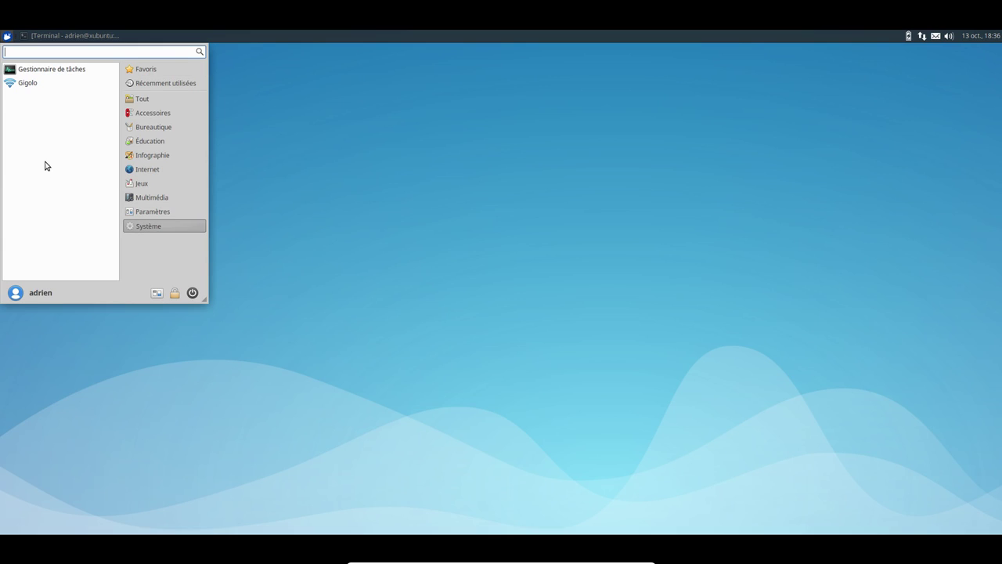
{"action": "left_click", "coordinate": [63, 69]}
{"action": "left_click_drag", "start_coordinate": [494, 167], "coordinate": [407, 87]}
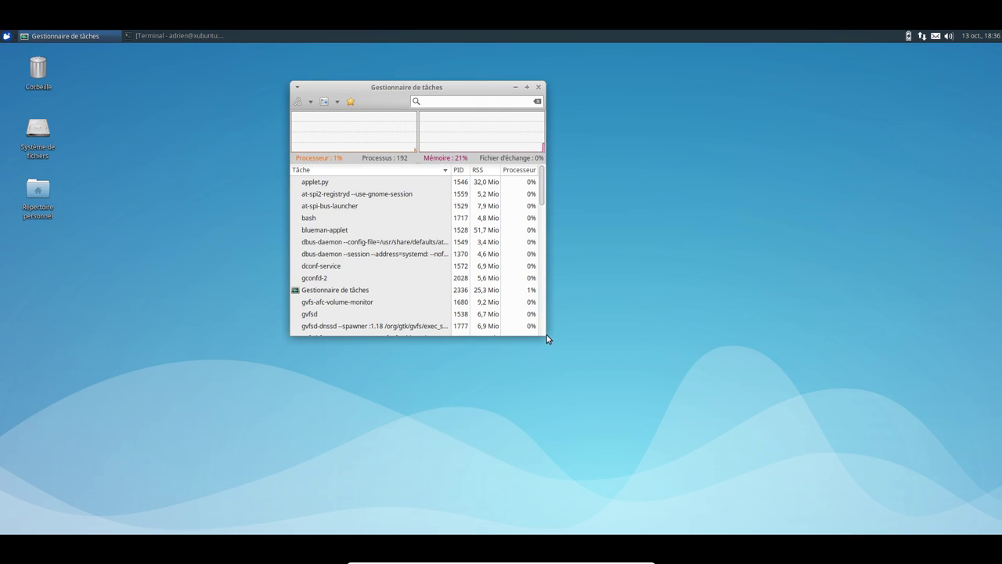
{"action": "left_click_drag", "start_coordinate": [541, 331], "coordinate": [660, 392]}
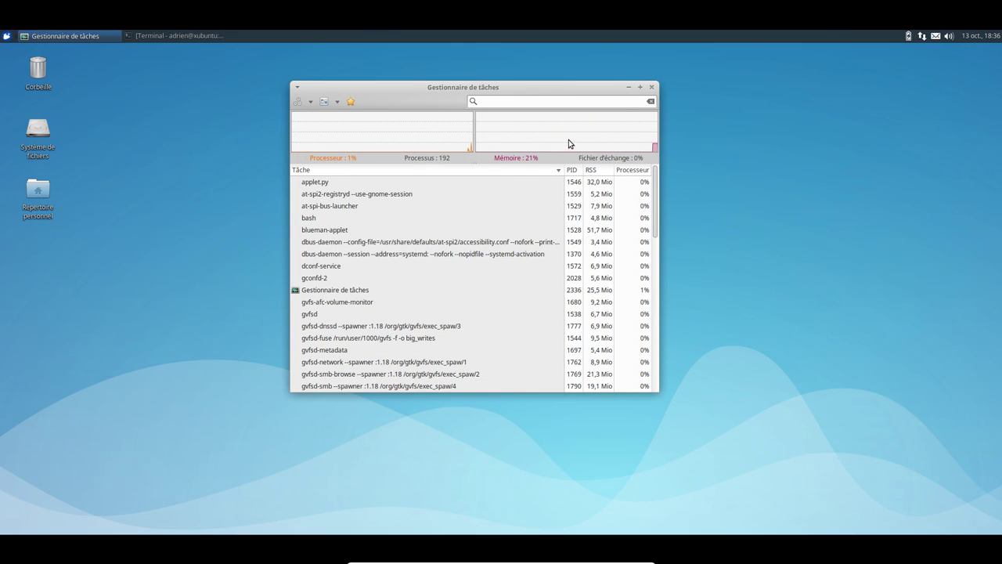
View the task manager's program launch options, open the application finder and close it.
{"action": "left_click", "coordinate": [311, 103]}
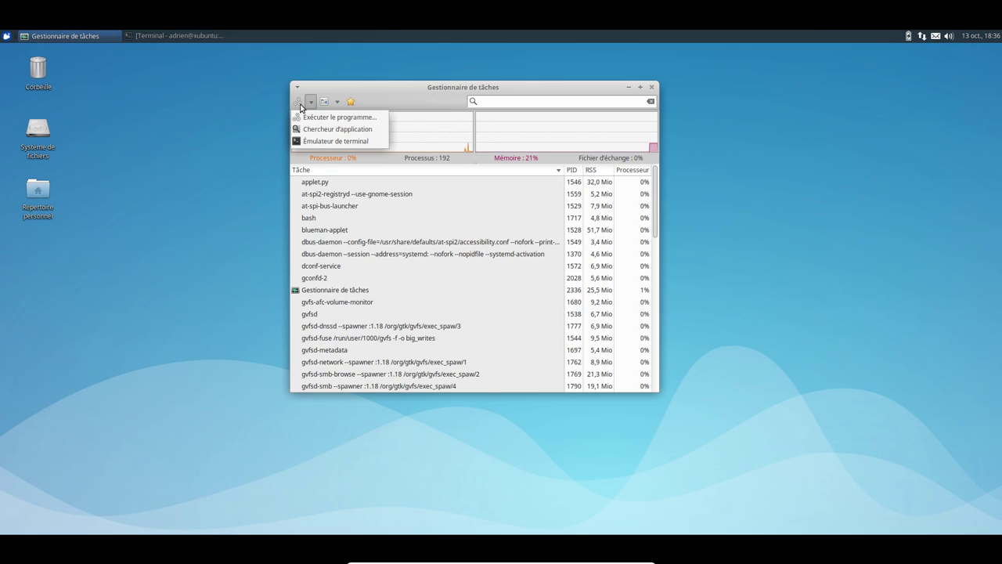
{"action": "left_click", "coordinate": [299, 105]}
{"action": "left_click", "coordinate": [298, 105]}
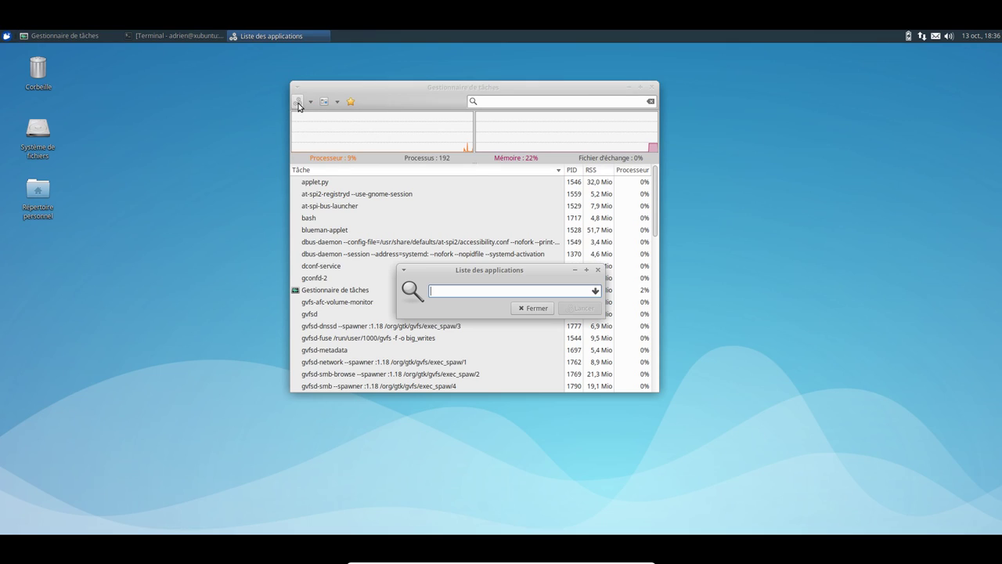
{"action": "left_click", "coordinate": [535, 308]}
Set the task manager to display memory usage in bytes (Afficher l'utilisation mémoire en octets) and close it.
{"action": "left_click", "coordinate": [337, 102]}
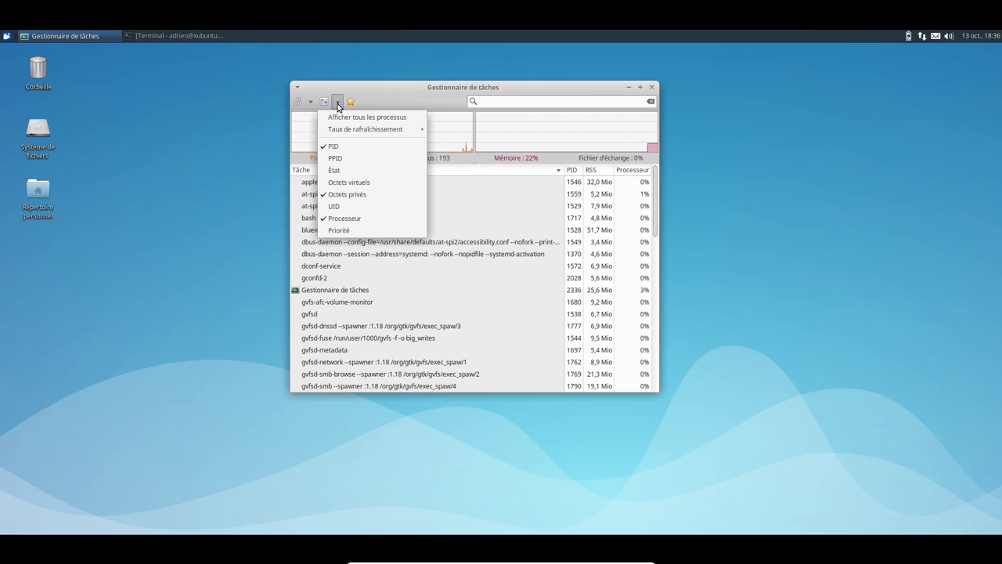
{"action": "left_click", "coordinate": [324, 104]}
{"action": "left_click", "coordinate": [324, 104]}
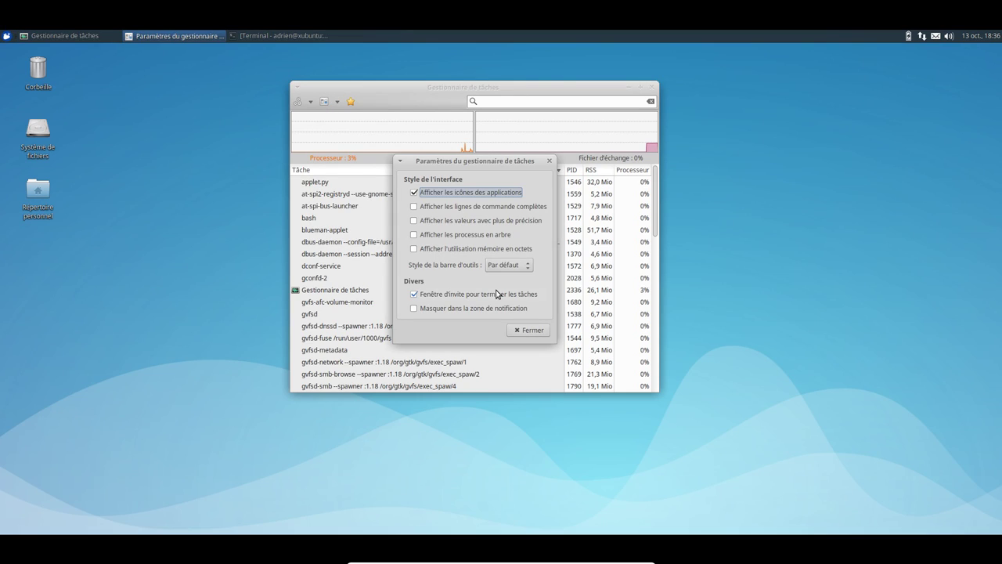
{"action": "left_click", "coordinate": [460, 250]}
{"action": "left_click", "coordinate": [525, 329]}
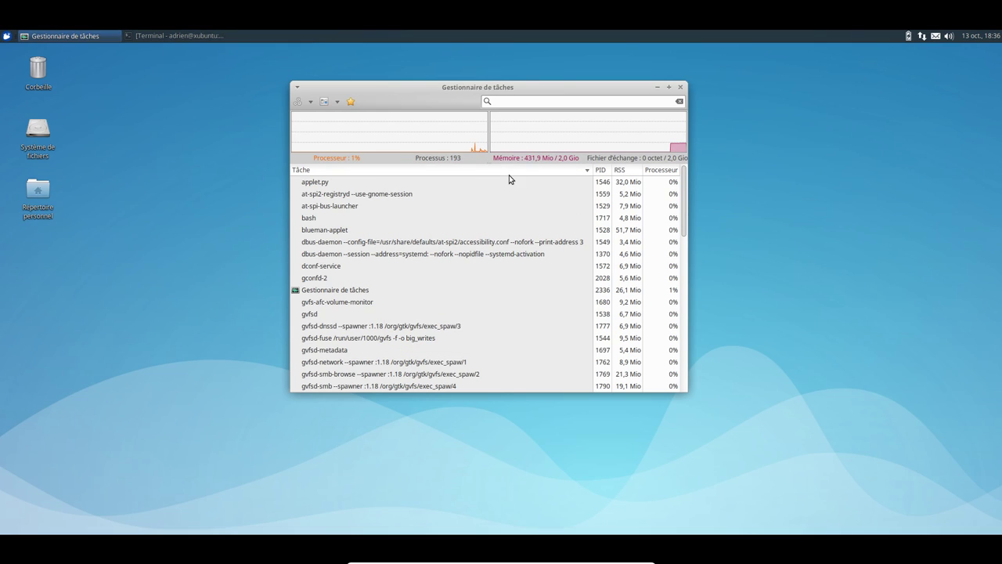
{"action": "left_click", "coordinate": [680, 87]}
Launch Pidgin, examine the protocols offered for a new account, select IRC, and leave without adding an account.
{"action": "left_click", "coordinate": [6, 35]}
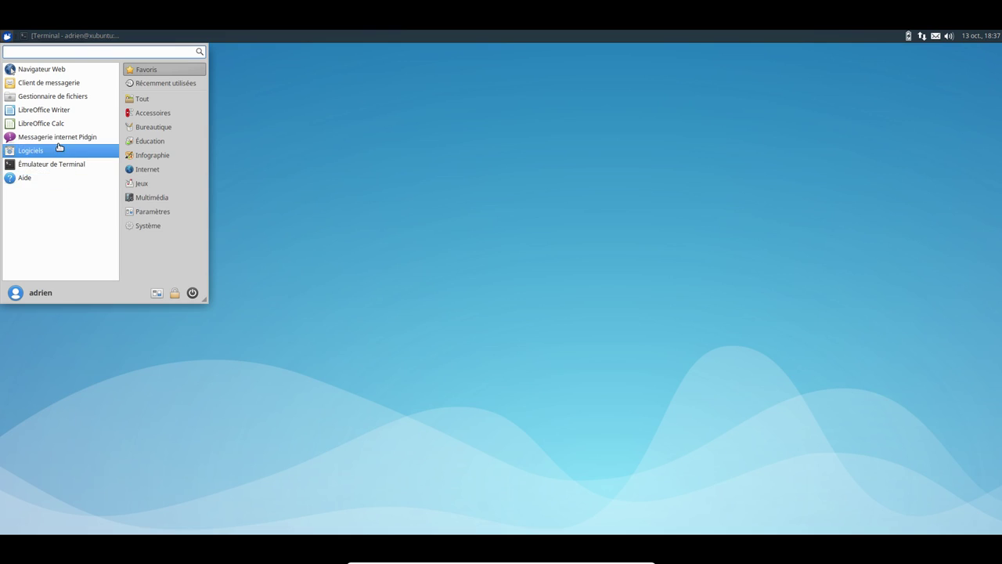
{"action": "left_click", "coordinate": [60, 139]}
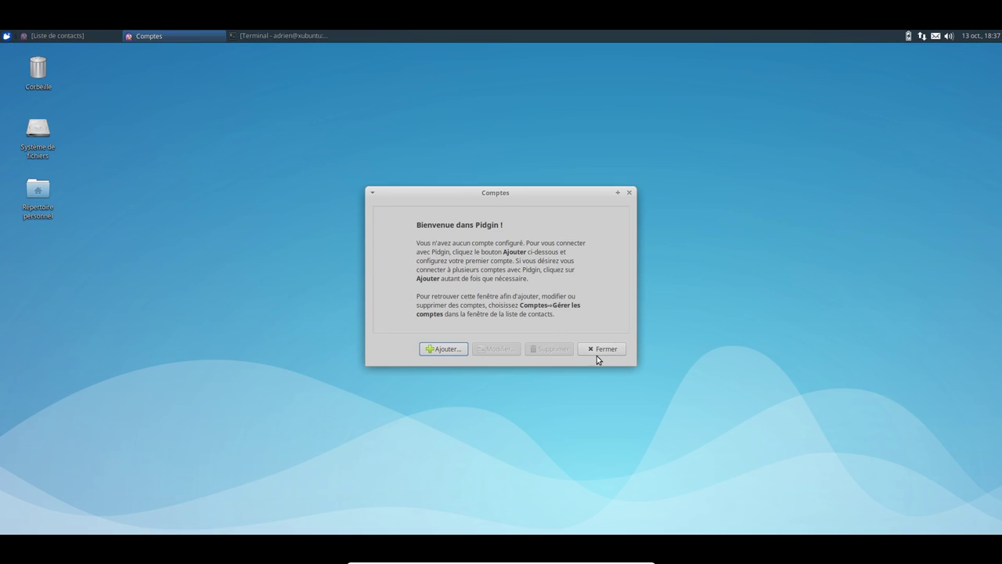
{"action": "left_click", "coordinate": [442, 349]}
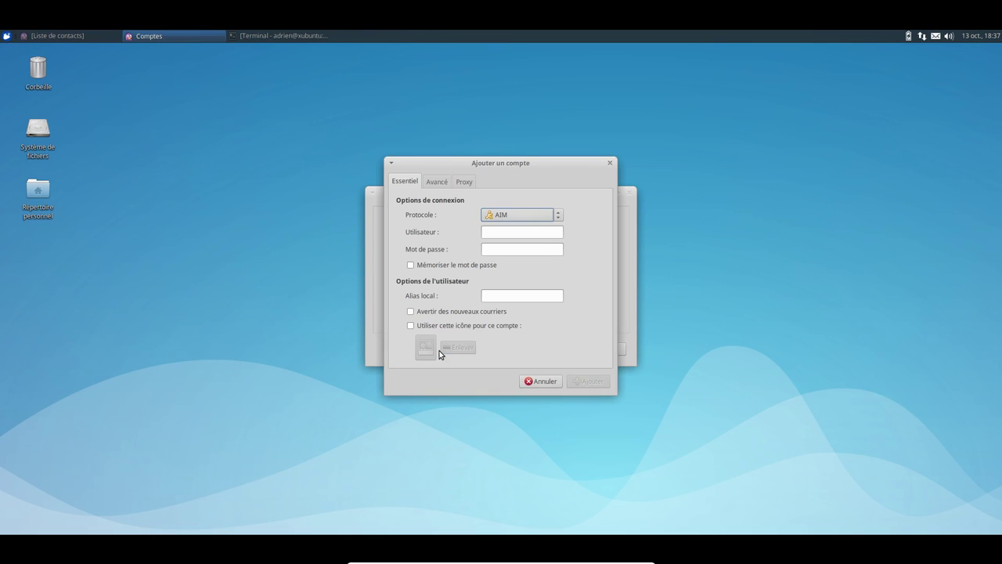
{"action": "left_click", "coordinate": [518, 214]}
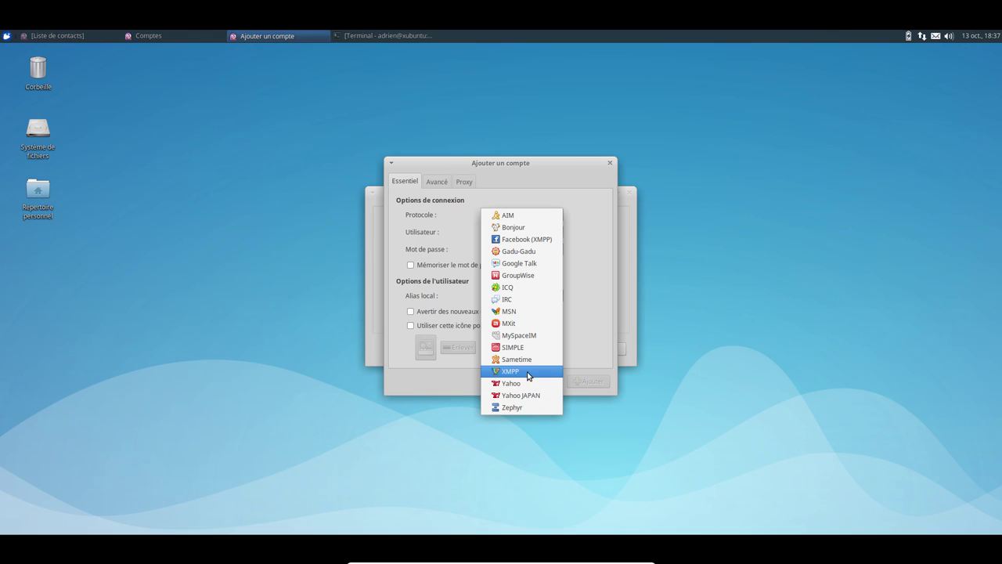
{"action": "left_click", "coordinate": [538, 296]}
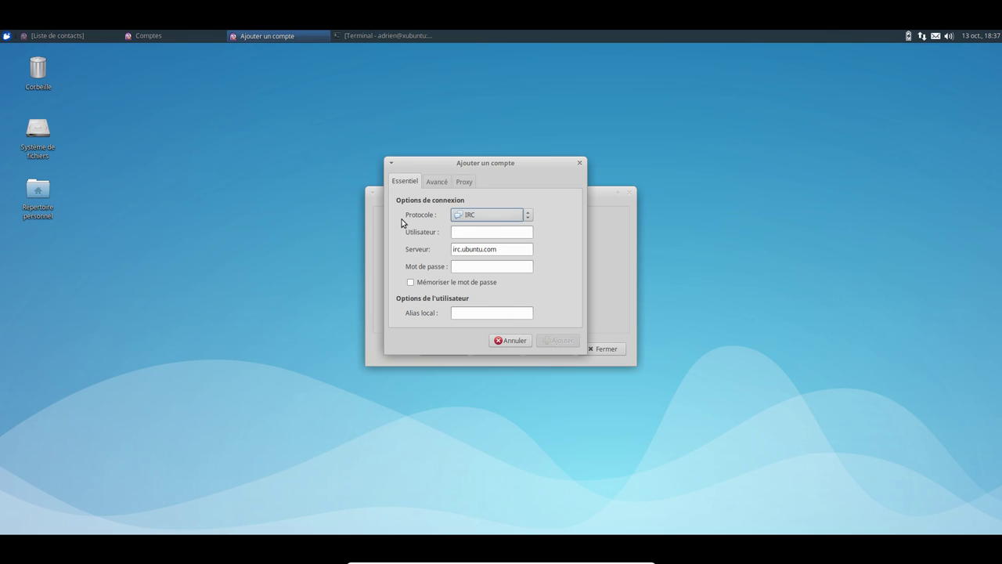
{"action": "left_click", "coordinate": [512, 342]}
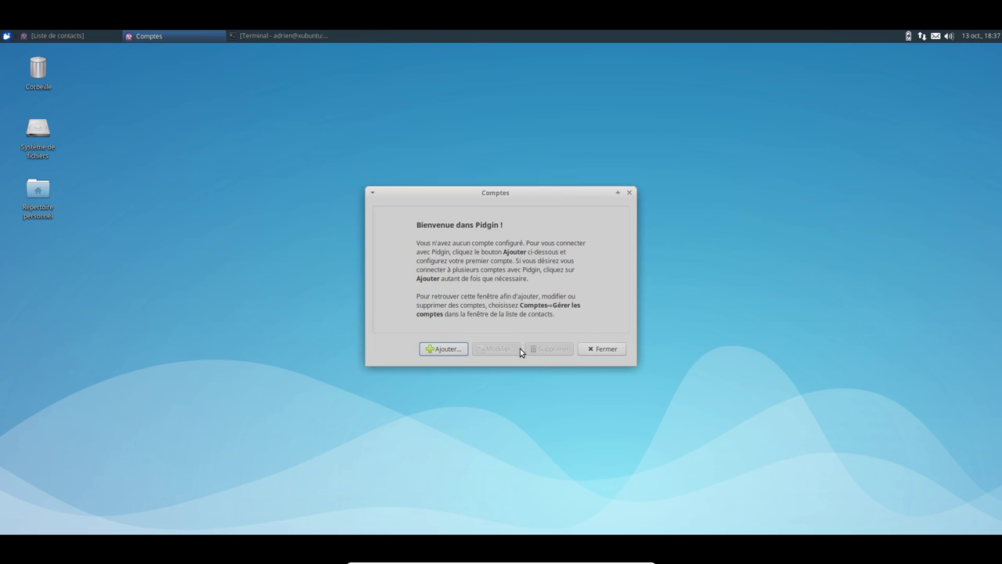
{"action": "left_click", "coordinate": [624, 352]}
Launch the Logiciels software centre, dismiss its welcome dialog and move its window toward the middle of the desktop.
{"action": "left_click", "coordinate": [6, 35]}
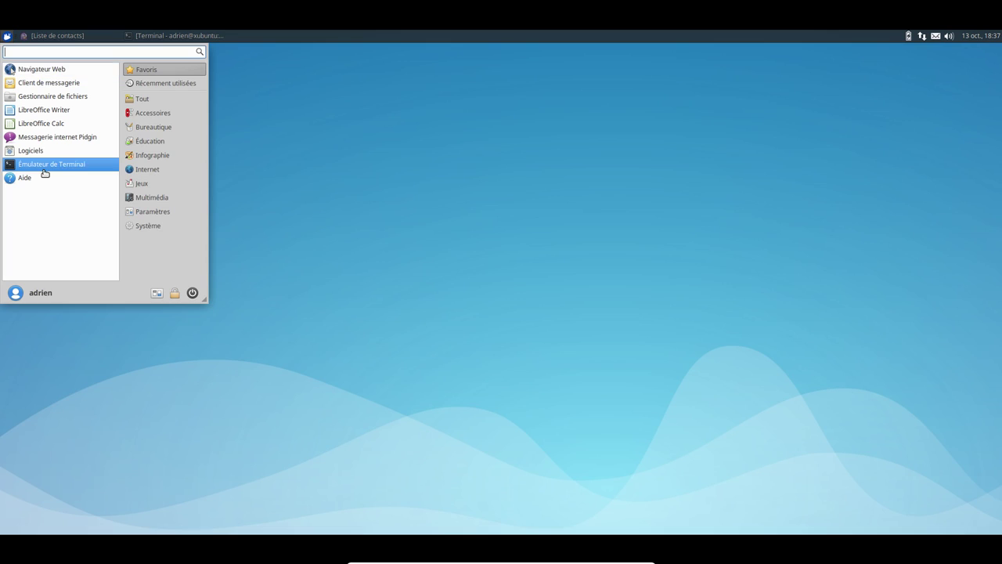
{"action": "left_click", "coordinate": [44, 152]}
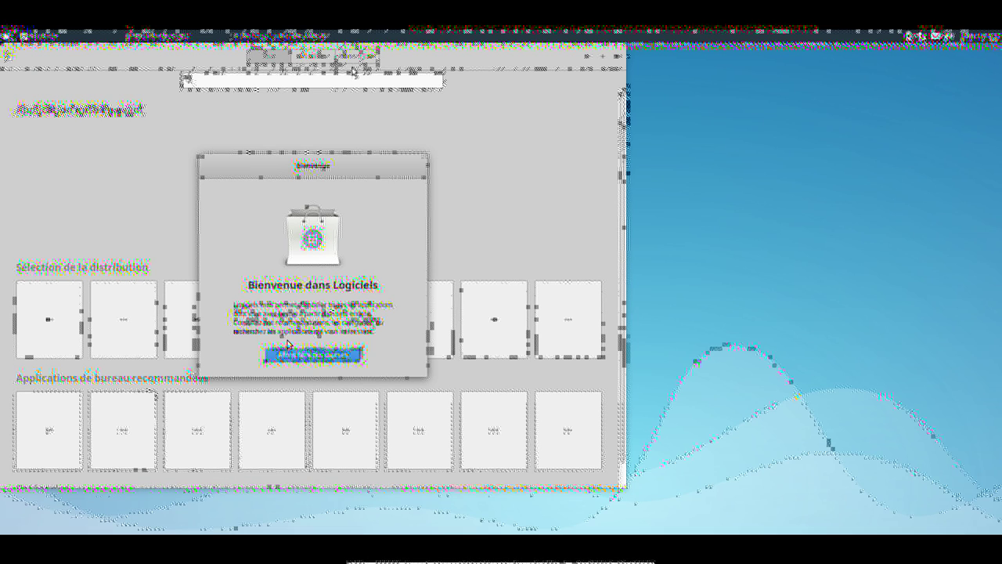
{"action": "left_click", "coordinate": [314, 354]}
{"action": "left_click_drag", "start_coordinate": [447, 47], "coordinate": [645, 68]}
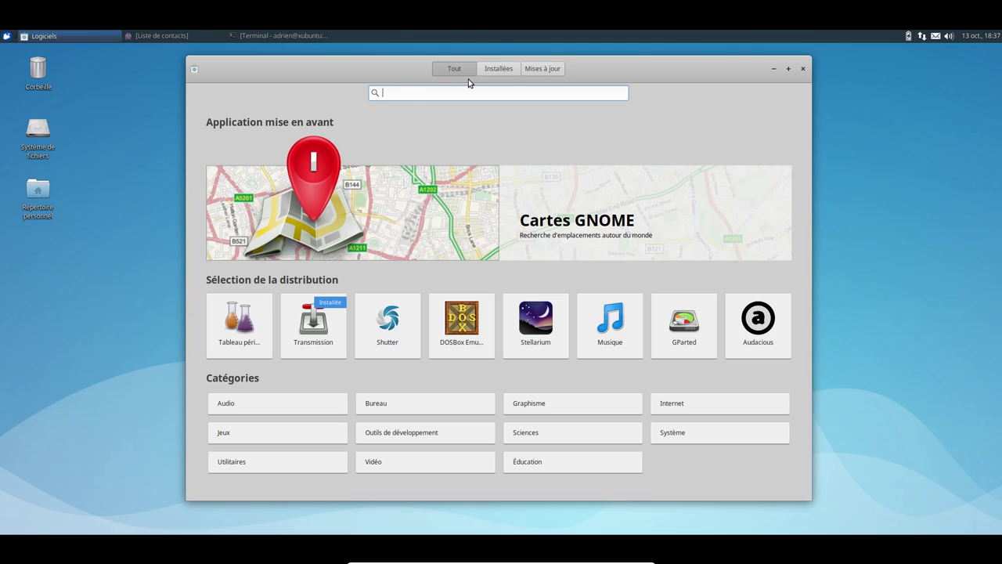
Search the software catalogue for gimp and for impress, and return to the full catalogue overview.
{"action": "type", "text": "p"}
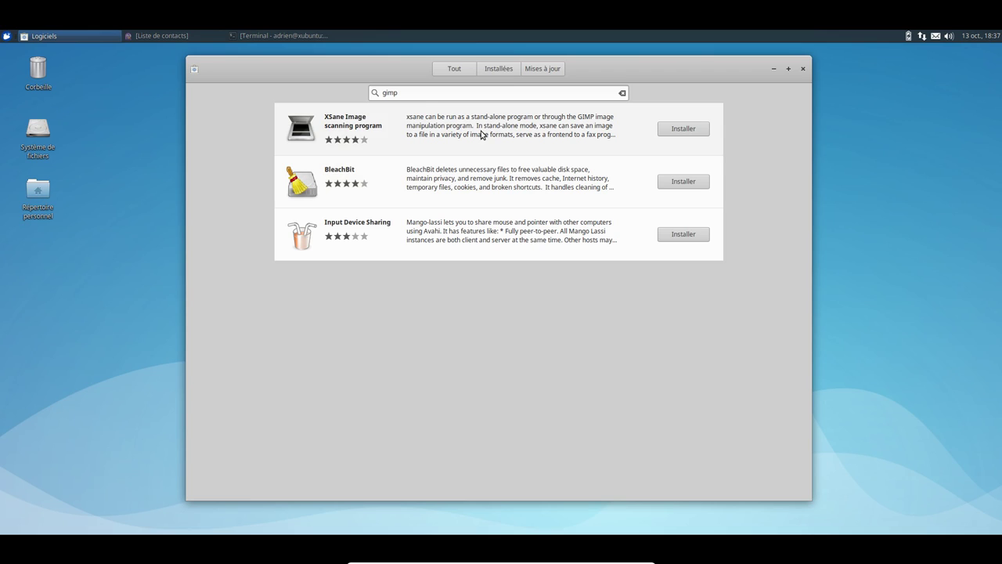
{"action": "key", "text": "BackSpace"}
{"action": "key", "text": "BackSpace"}
{"action": "key", "text": "BackSpace"}
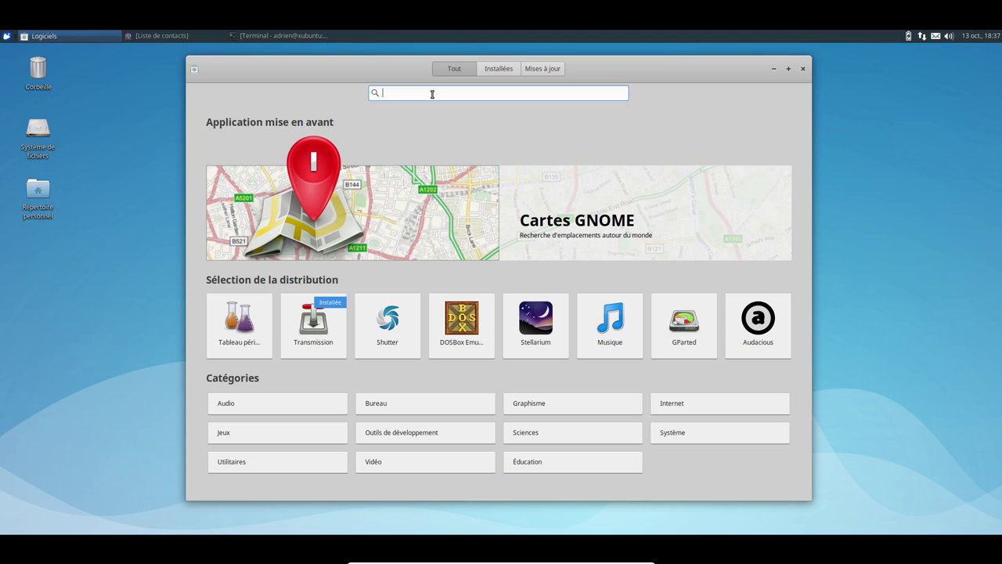
{"action": "type", "text": "impress"}
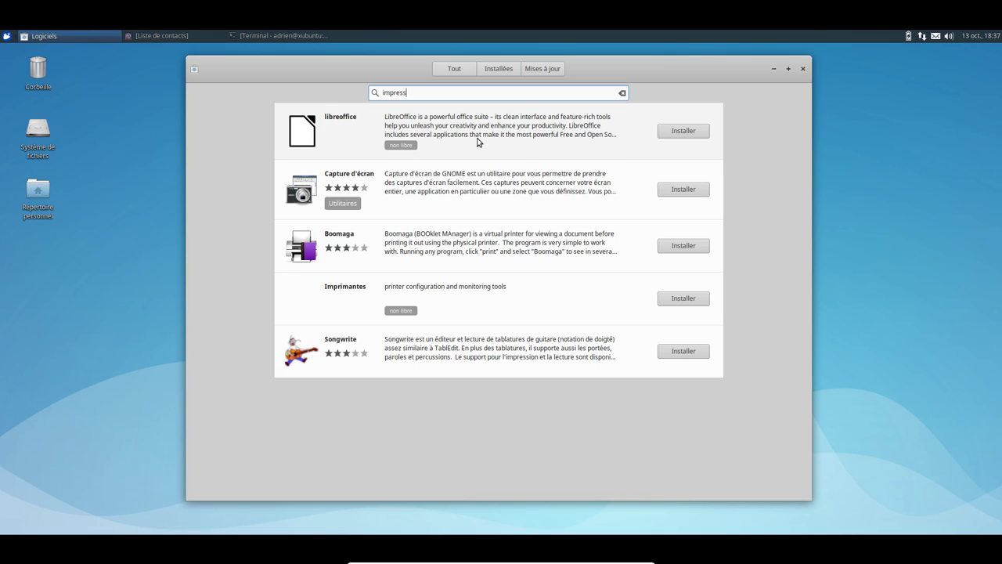
{"action": "left_click", "coordinate": [455, 68]}
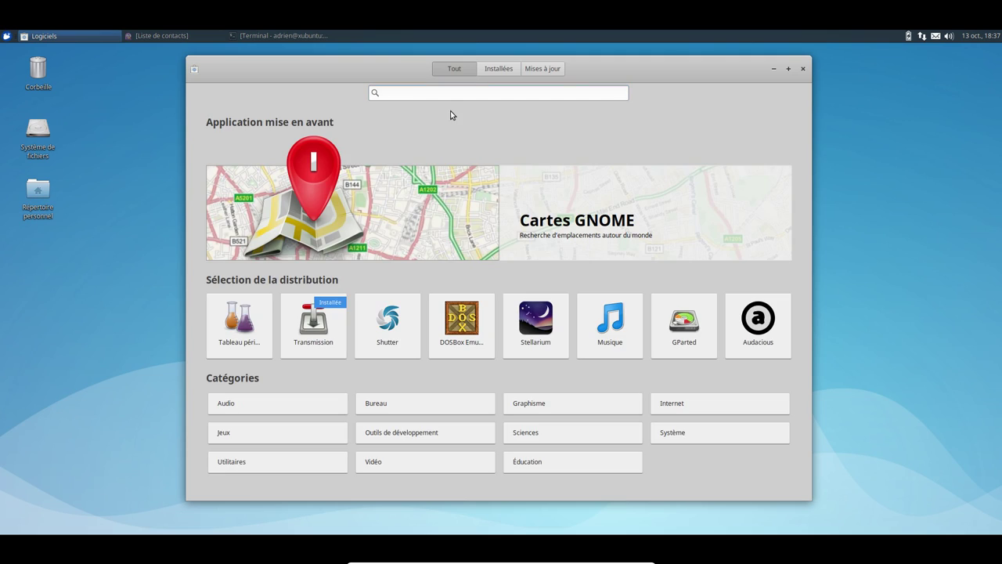
View the Présentation subcategory of the Bureau category and return to the catalogue overview.
{"action": "left_click", "coordinate": [374, 404]}
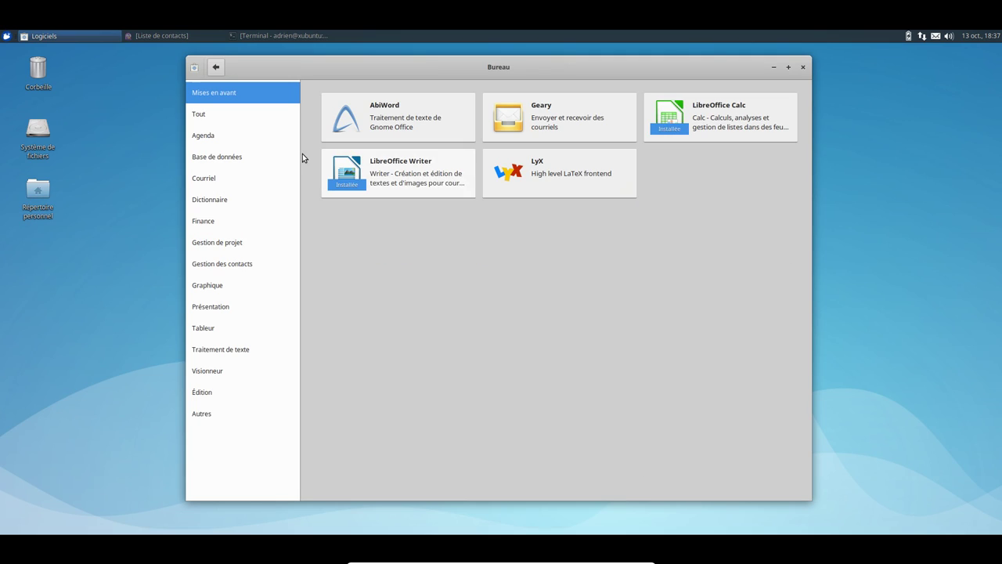
{"action": "left_click", "coordinate": [225, 308]}
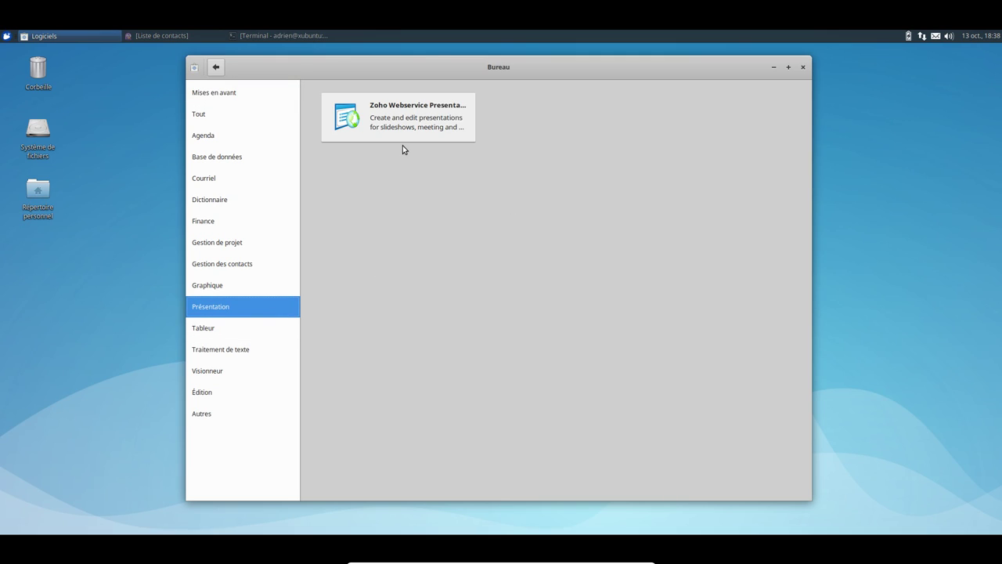
{"action": "left_click", "coordinate": [216, 67]}
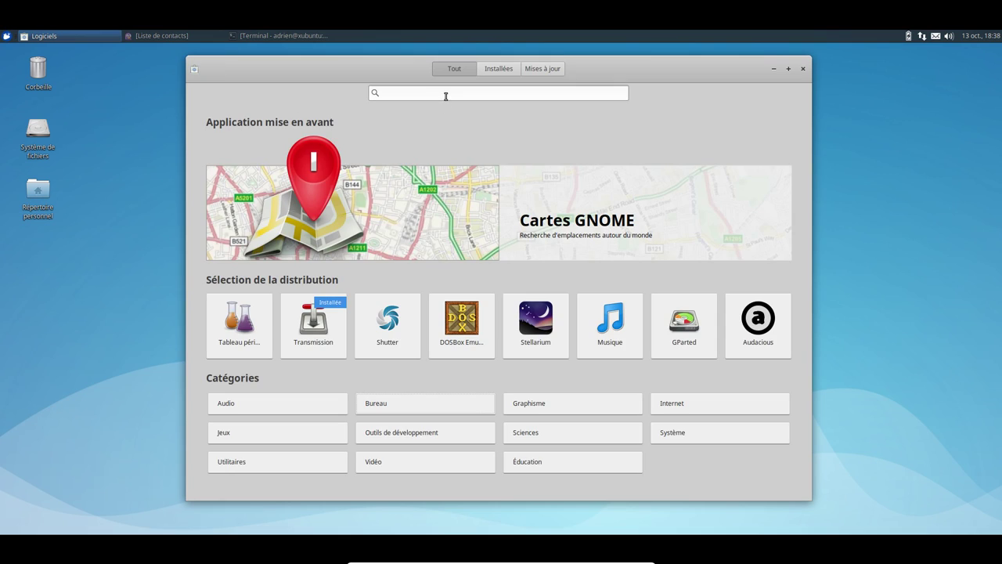
Browse the Graphisme category, viewing its Tout, Photographie and Autres application lists.
{"action": "left_click", "coordinate": [549, 404]}
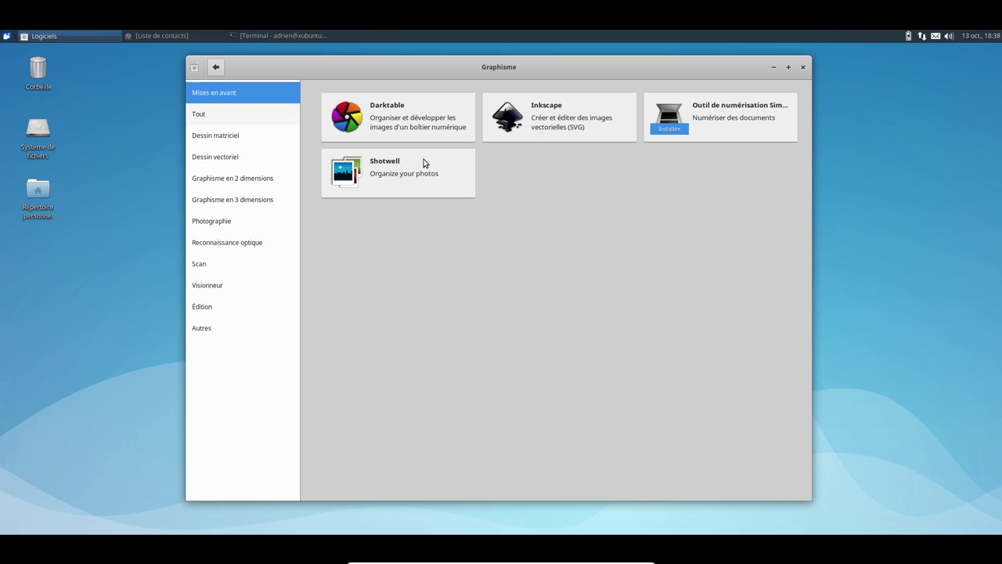
{"action": "left_click", "coordinate": [230, 118]}
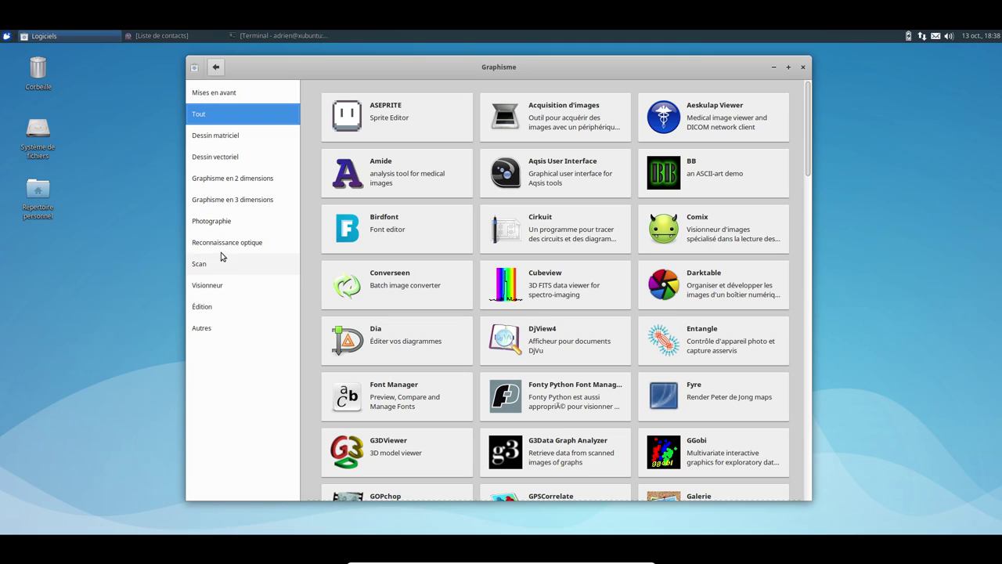
{"action": "left_click", "coordinate": [224, 224]}
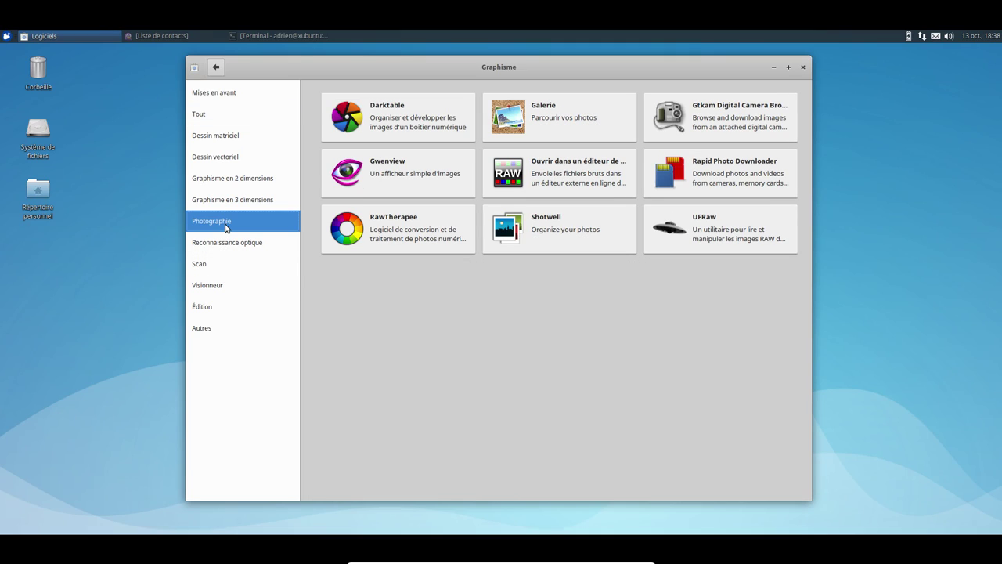
{"action": "left_click", "coordinate": [222, 330]}
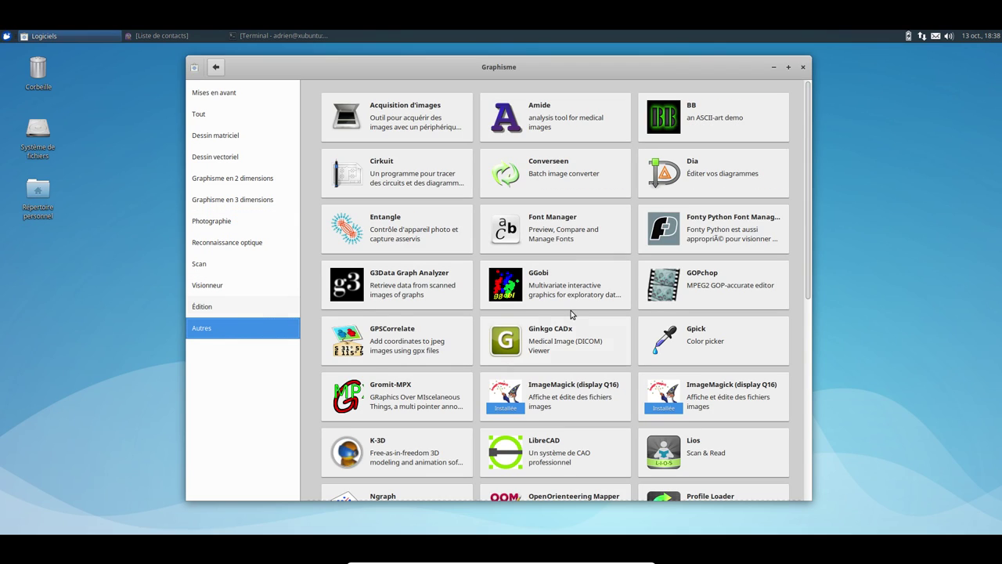
{"action": "scroll", "coordinate": [605, 291], "scroll_direction": "down", "scroll_amount": 5}
{"action": "scroll", "coordinate": [469, 235], "scroll_direction": "up", "scroll_amount": 5}
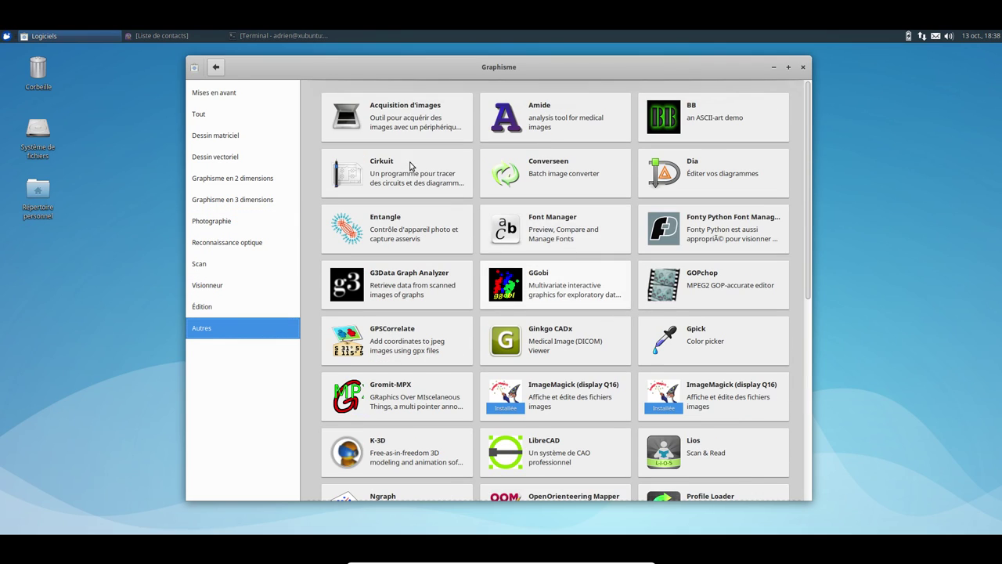
Return to the catalogue overview and search the software catalogue for gimp.
{"action": "left_click", "coordinate": [216, 67]}
{"action": "left_click", "coordinate": [454, 90]}
{"action": "type", "text": "gimp"}
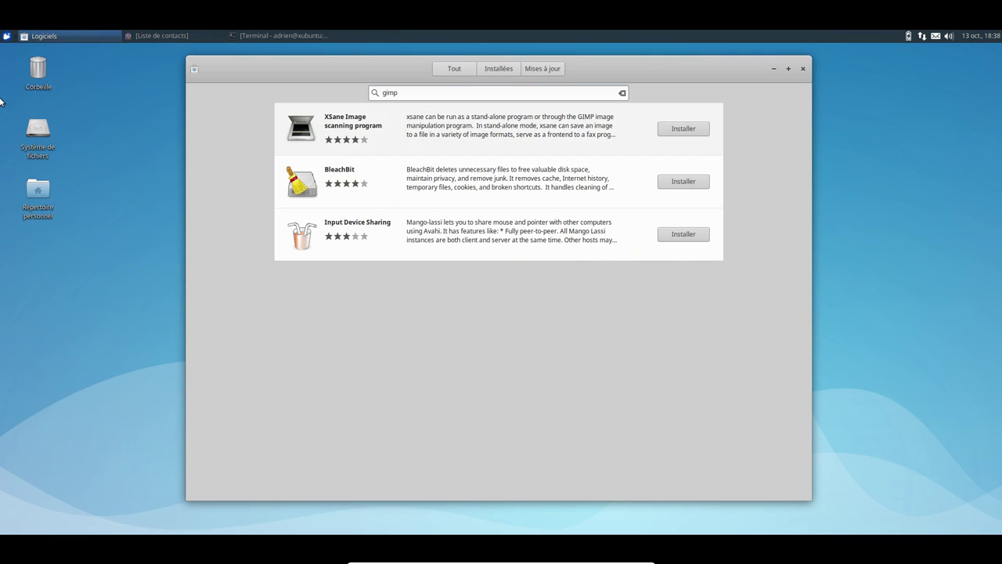
Switch to the terminal, run sudo apt install gimp, authenticate with the account password and accept the installation.
{"action": "left_click", "coordinate": [282, 36]}
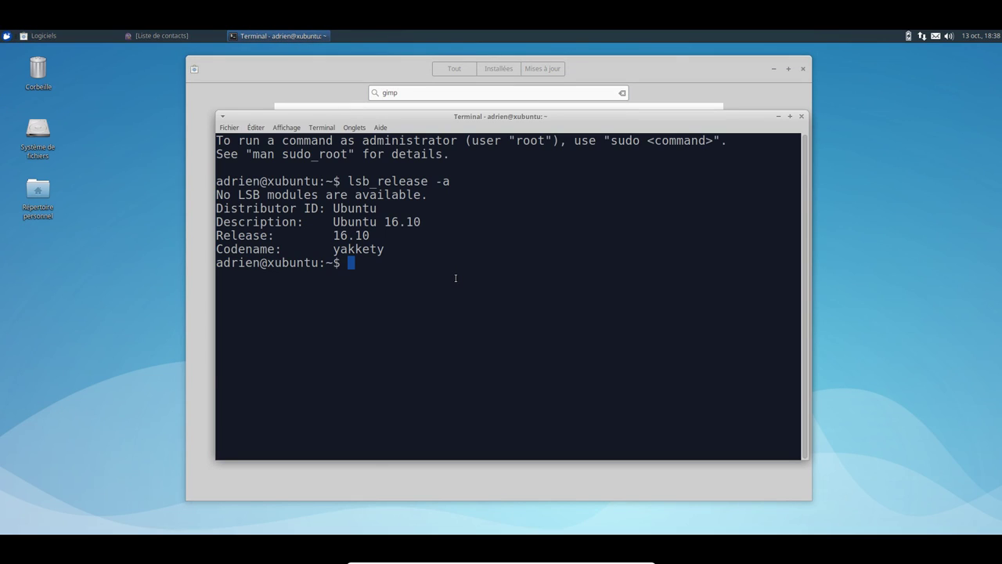
{"action": "type", "text": "sudo apt install gimp"}
{"action": "key", "text": "Return"}
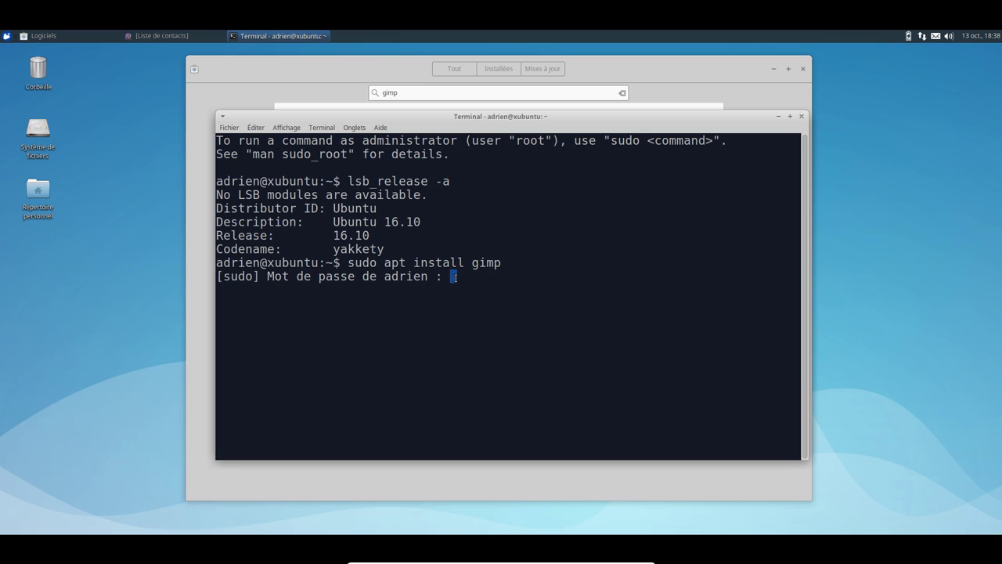
{"action": "key", "text": "Return"}
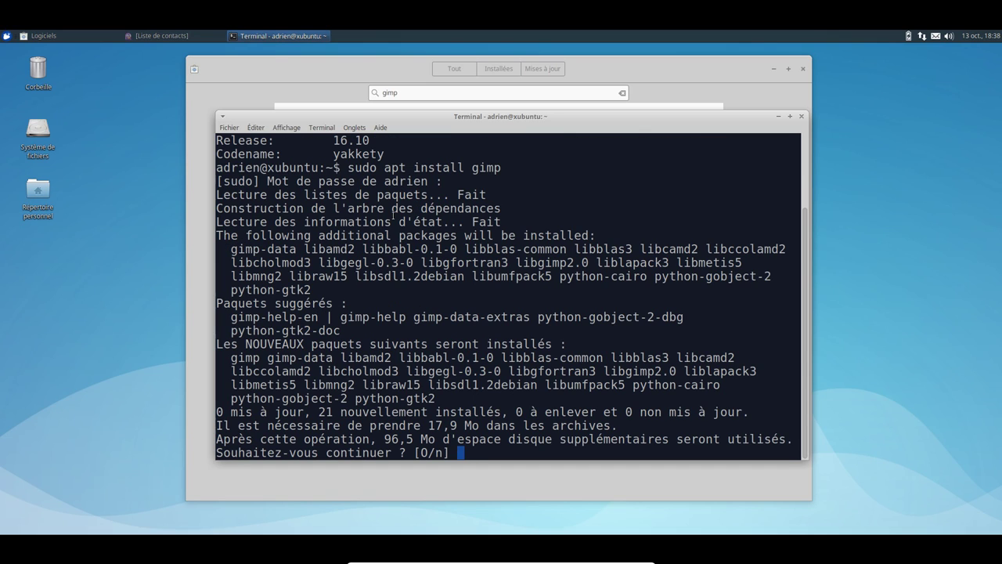
{"action": "type", "text": "o"}
{"action": "key", "text": "Return"}
Close Logiciels and move the terminal window to the upper middle of the desktop.
{"action": "left_click_drag", "start_coordinate": [361, 115], "coordinate": [490, 180]}
{"action": "left_click", "coordinate": [803, 68]}
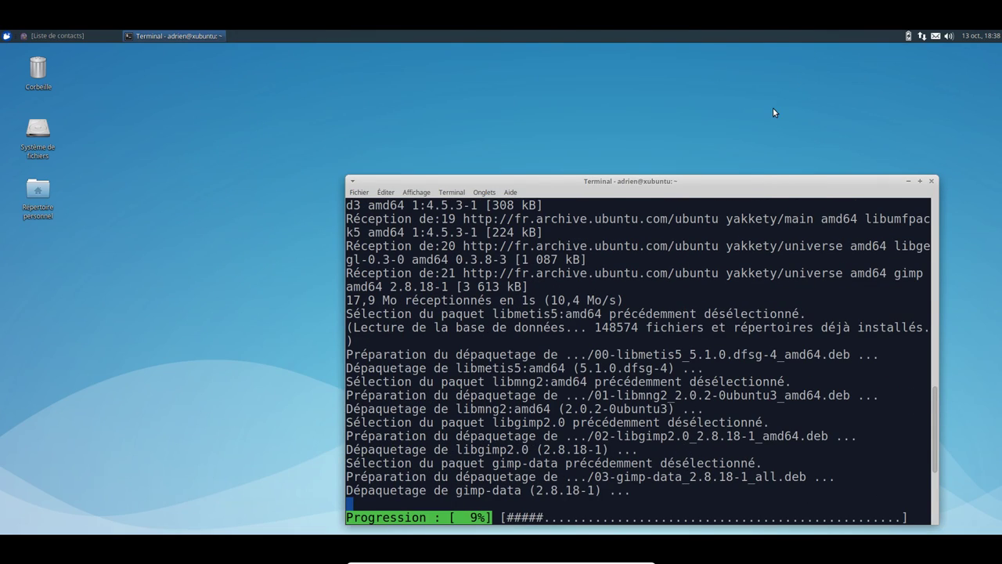
{"action": "left_click_drag", "start_coordinate": [697, 190], "coordinate": [599, 86]}
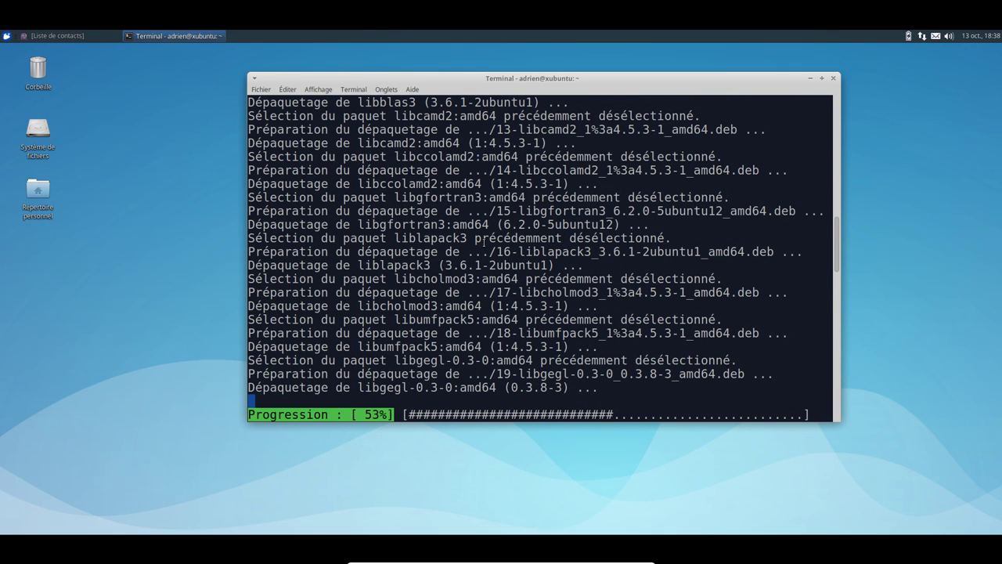
Try to enter the command sudo apt install synaptic while the gimp installation is still running.
{"action": "type", "text": "sudo apt Paramétrage de libraw15:amd64 (0.17.2-6) ..."}
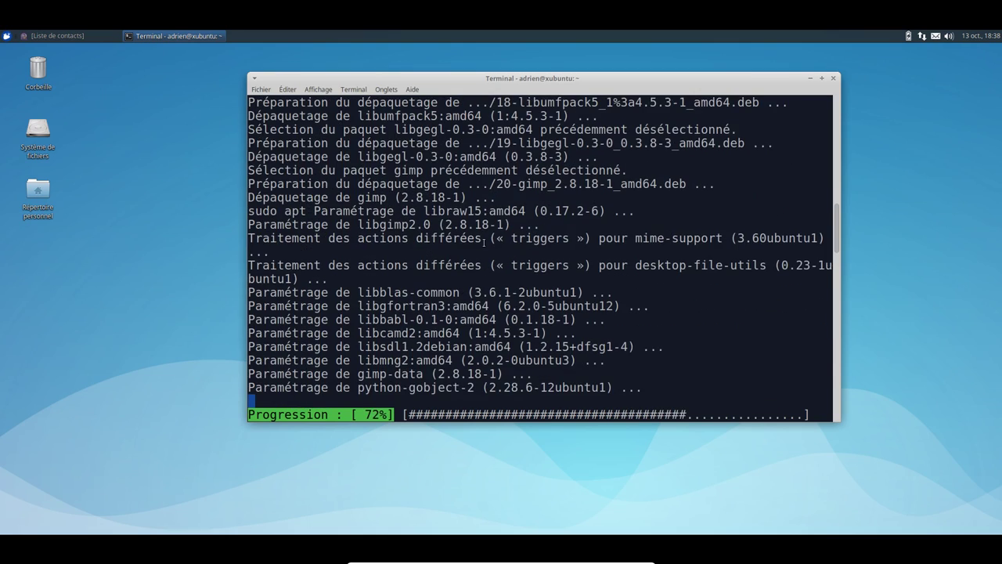
{"action": "type", "text": "install syna"}
{"action": "type", "text": "pic"}
{"action": "key", "text": "BackSpace"}
{"action": "type", "text": "tic"}
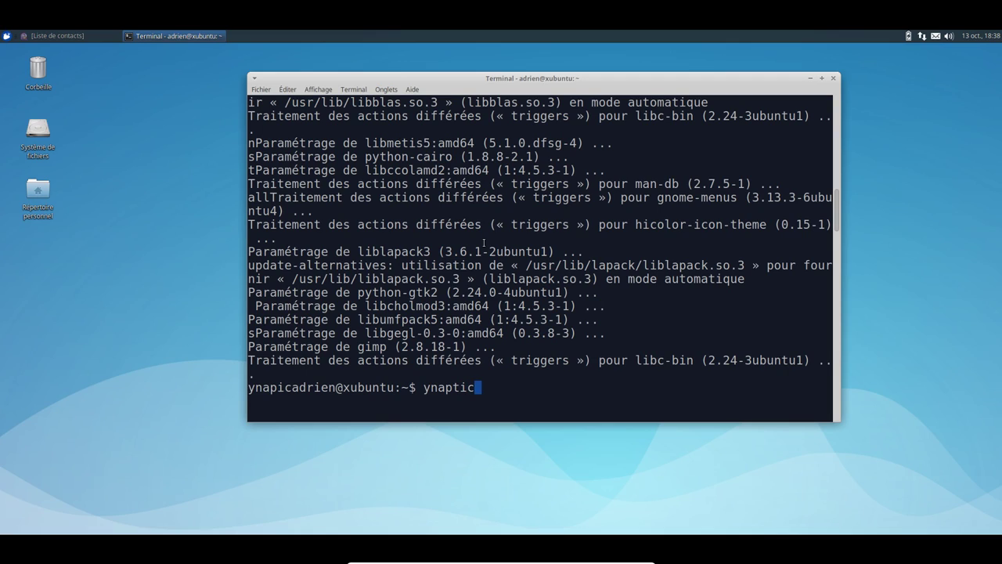
{"action": "key", "text": "Return"}
Correct the recalled command to sudo apt install synaptic, run it and accept the installation.
{"action": "key", "text": "Up"}
{"action": "key", "text": "Home"}
{"action": "type", "text": "apt install s"}
{"action": "key", "text": "Home"}
{"action": "type", "text": "sudo"}
{"action": "key", "text": "Return"}
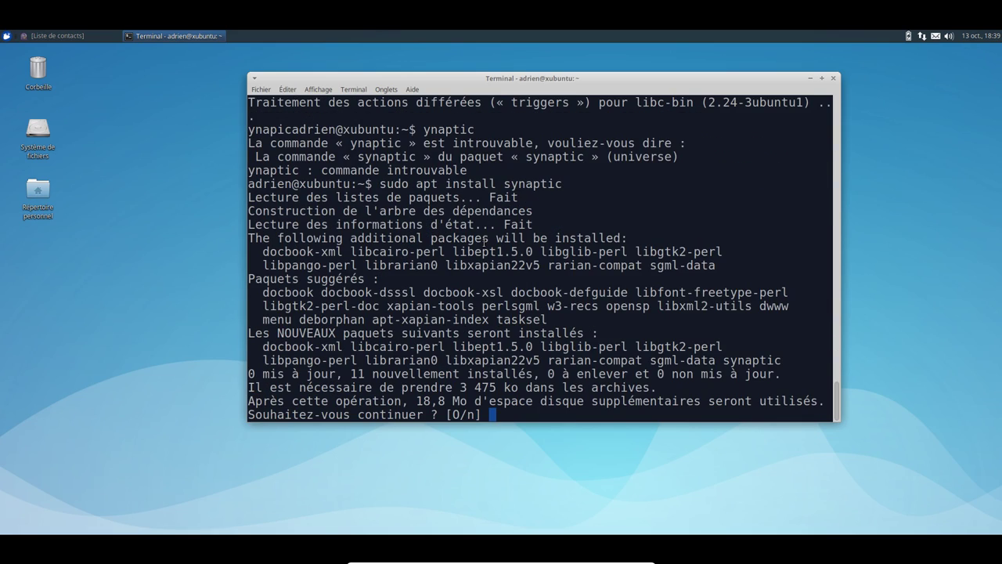
{"action": "key", "text": "Return"}
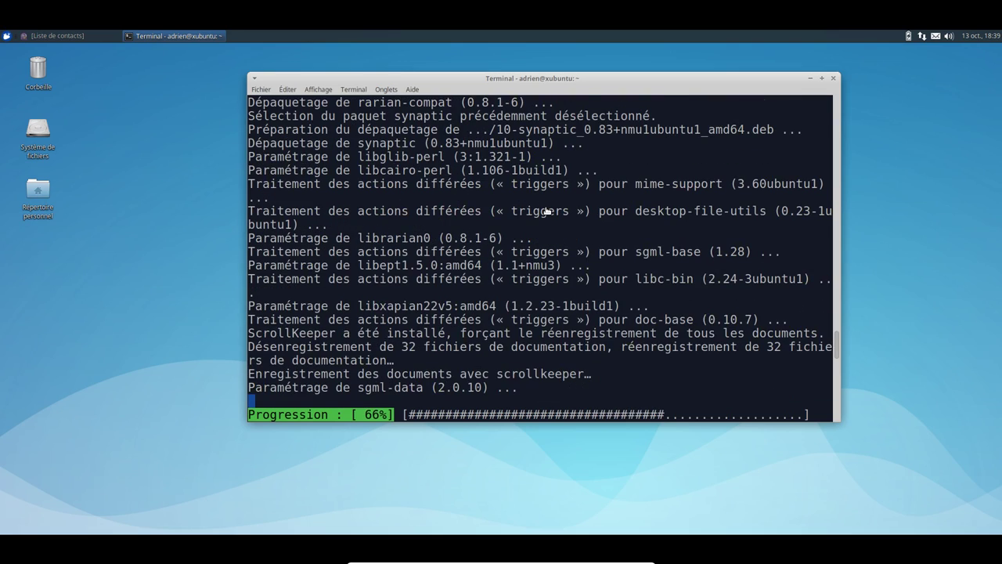
Relaunch Logiciels, search its catalogue for impress and move its window toward the middle of the desktop.
{"action": "left_click", "coordinate": [7, 36]}
{"action": "left_click", "coordinate": [43, 151]}
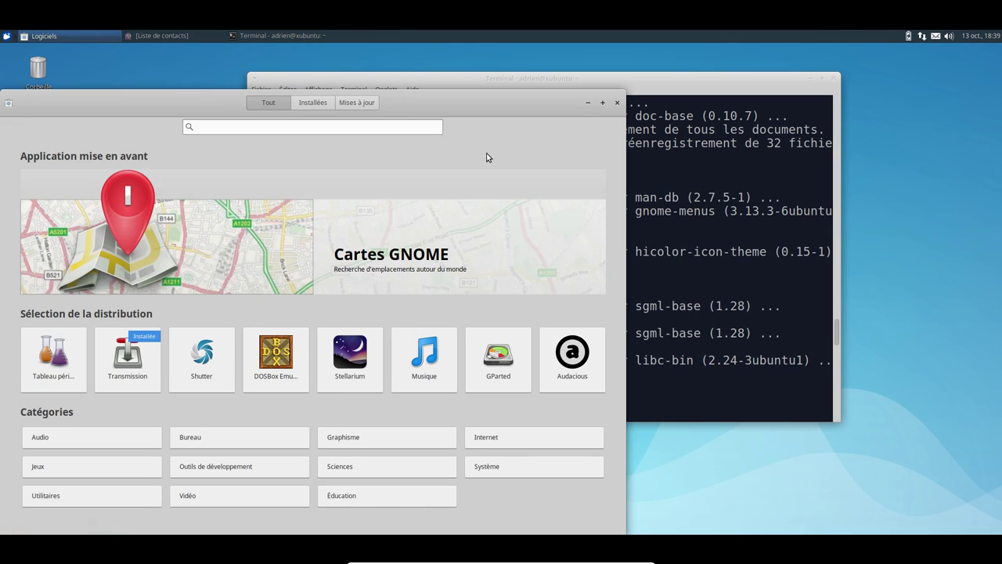
{"action": "type", "text": "impress"}
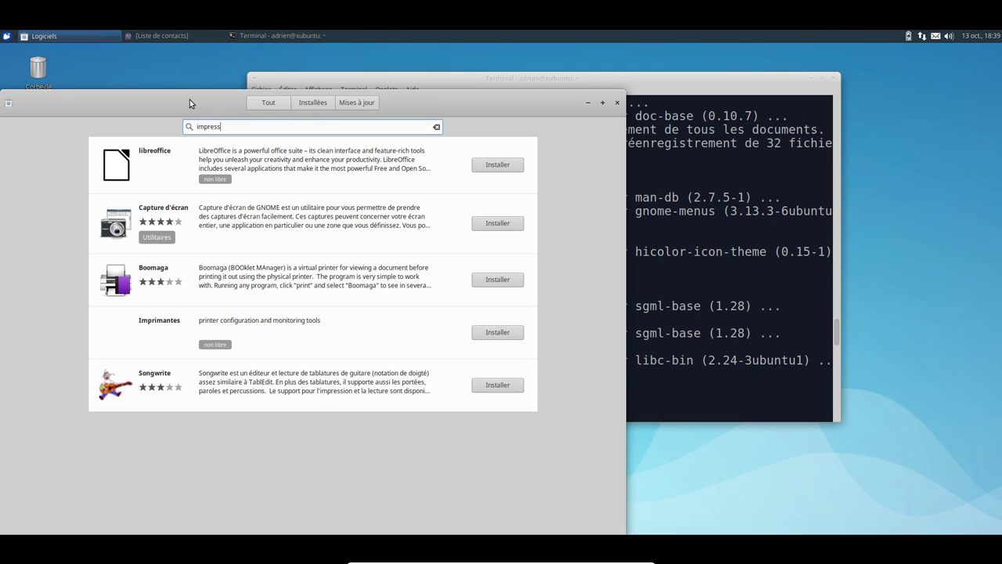
{"action": "double_click", "coordinate": [189, 99]}
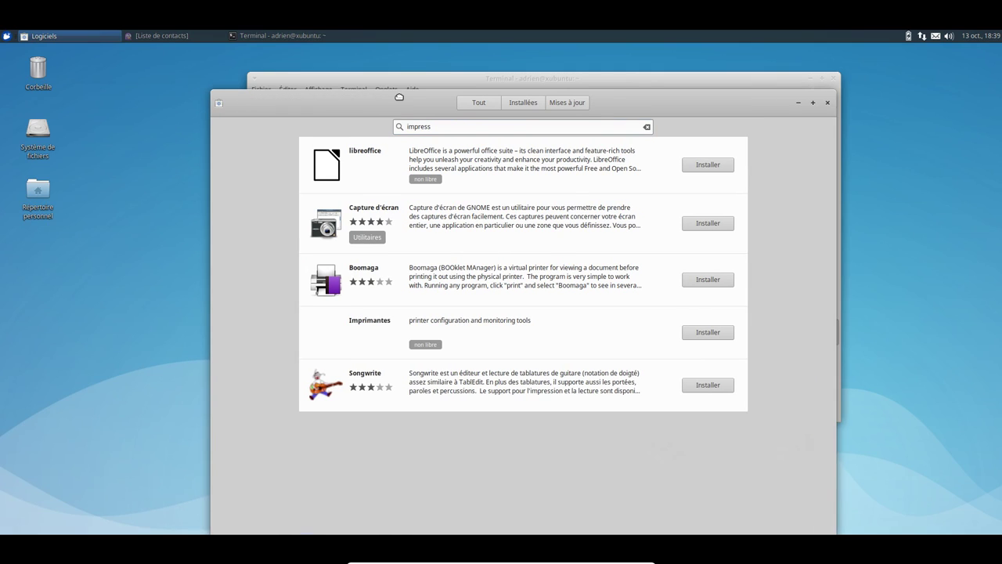
Find the Synaptic package manager among the installed applications with syn, launch it and authenticate with the account password.
{"action": "left_click", "coordinate": [7, 35]}
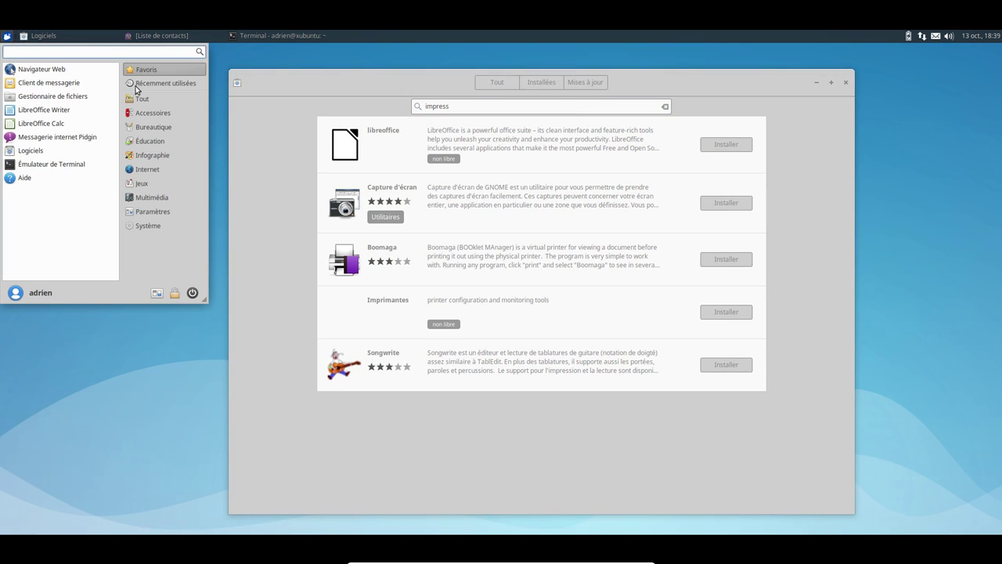
{"action": "type", "text": "syn"}
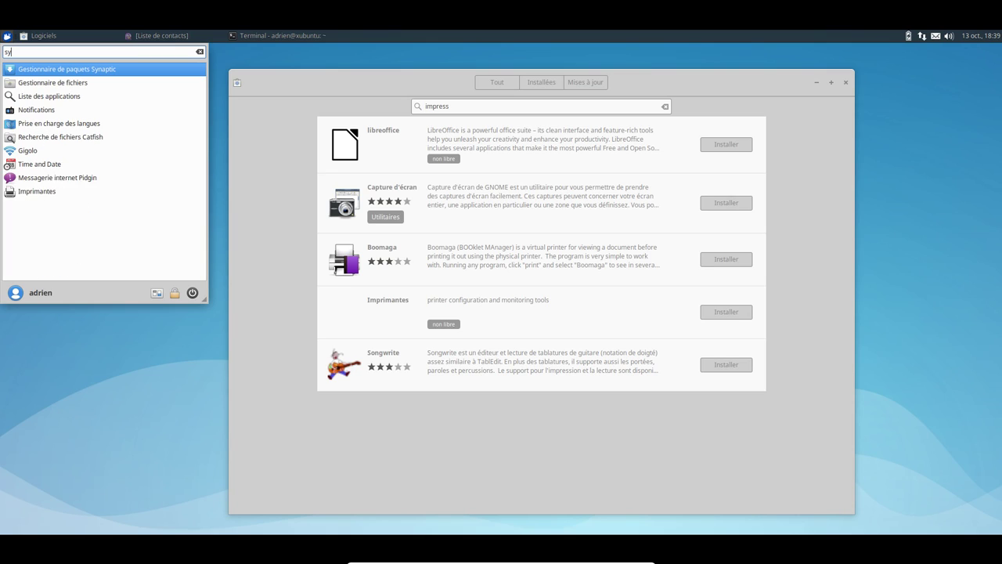
{"action": "key", "text": "Return"}
{"action": "type", "text": "********"}
{"action": "key", "text": "Return"}
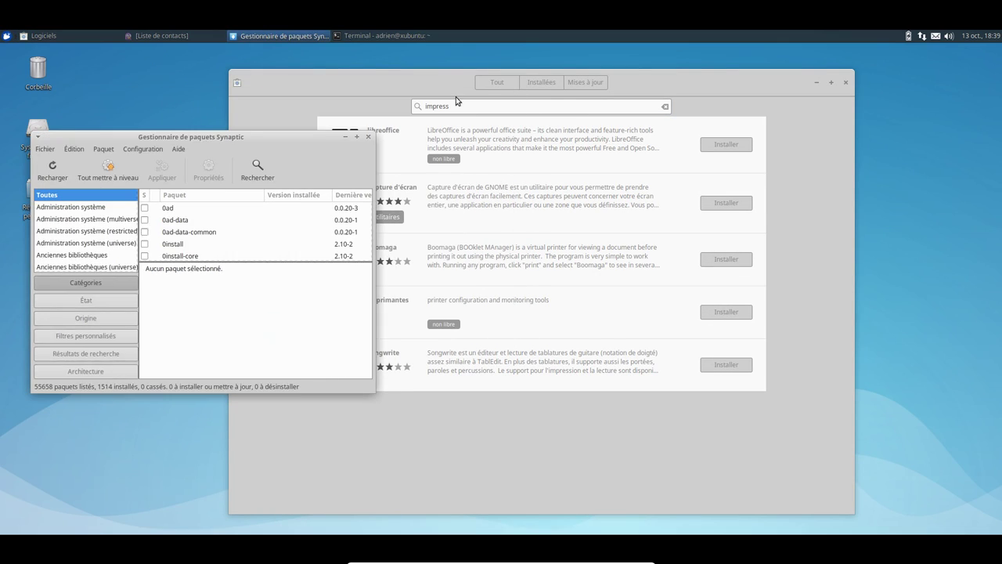
Dismiss Synaptic's Présentation rapide dialog and move Logiciels, reset to its catalogue overview, clear of the Synaptic window.
{"action": "left_click", "coordinate": [488, 89]}
{"action": "left_click", "coordinate": [348, 335]}
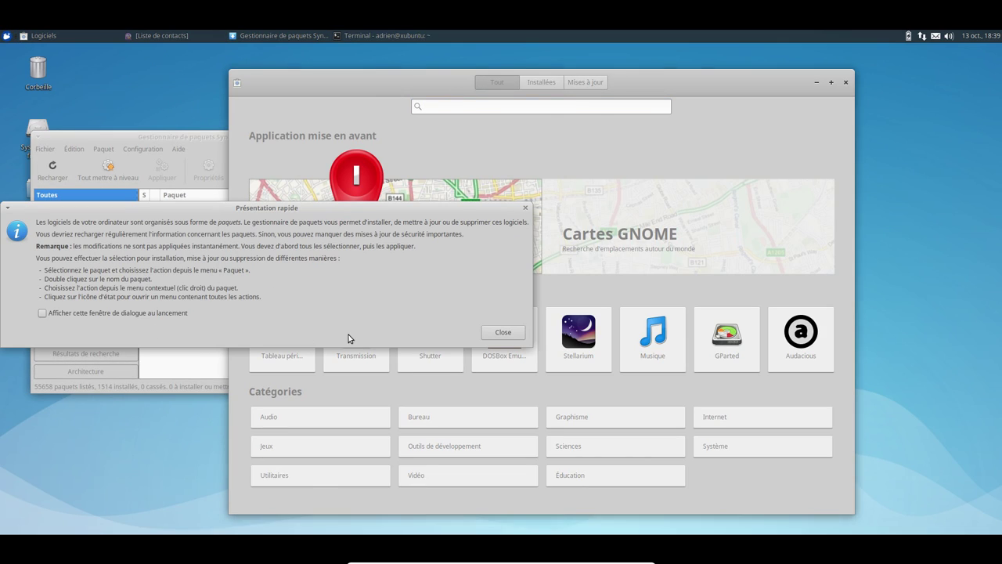
{"action": "left_click", "coordinate": [503, 333]}
{"action": "left_click", "coordinate": [742, 89]}
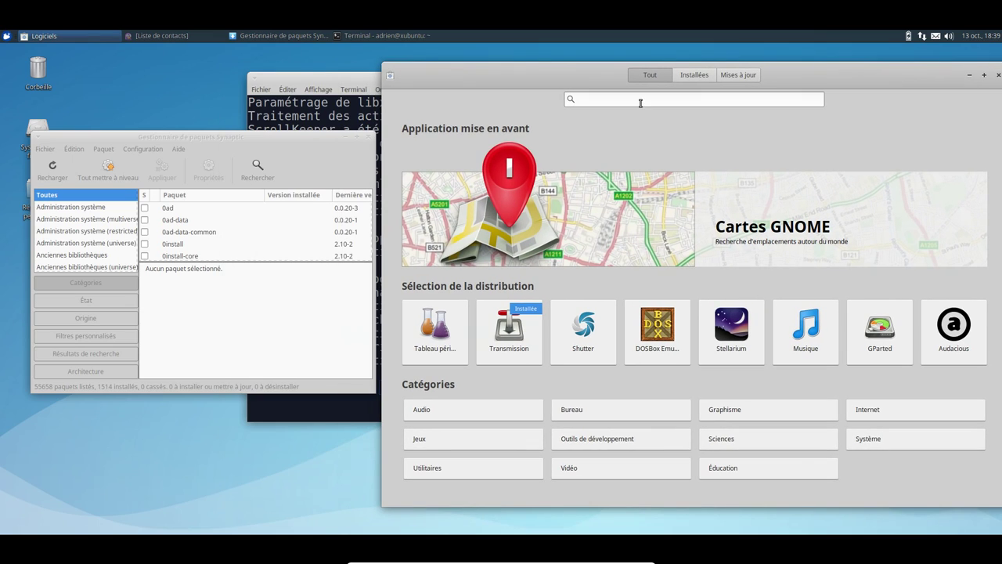
Make the Synaptic window taller and search its packages for impress by description and name.
{"action": "left_click", "coordinate": [201, 137]}
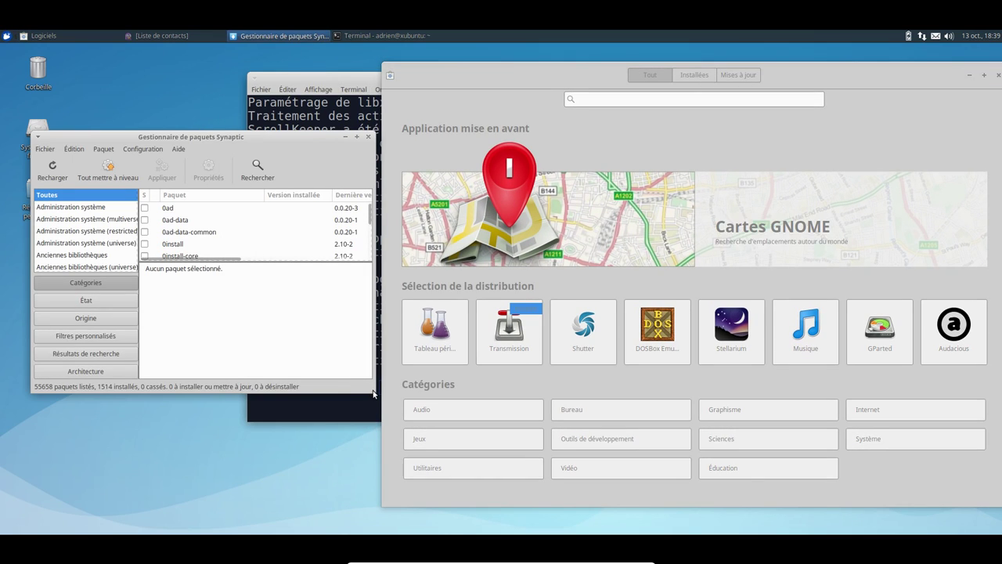
{"action": "left_click_drag", "start_coordinate": [374, 389], "coordinate": [374, 446]}
{"action": "left_click", "coordinate": [269, 179]}
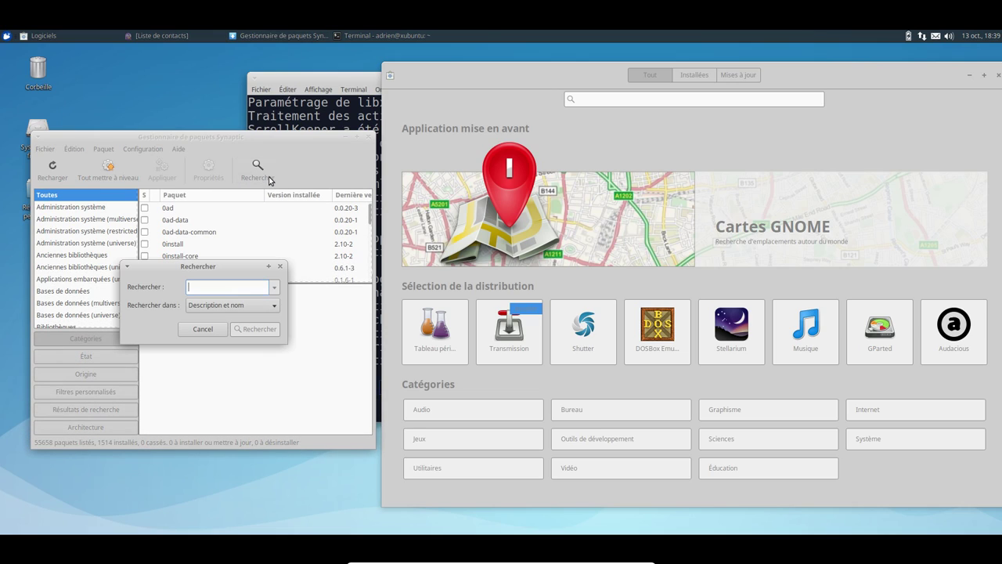
{"action": "type", "text": "gimp"}
{"action": "key", "text": "Return"}
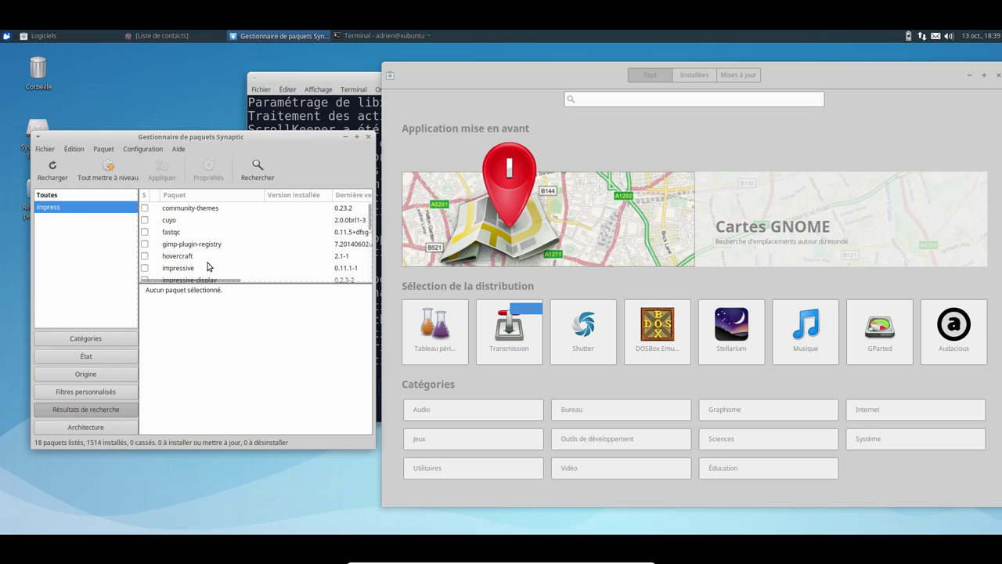
Maximize Synaptic and view the descriptions of the impressive, libreoffice-templates and libreoffice-impress packages.
{"action": "left_click", "coordinate": [207, 267]}
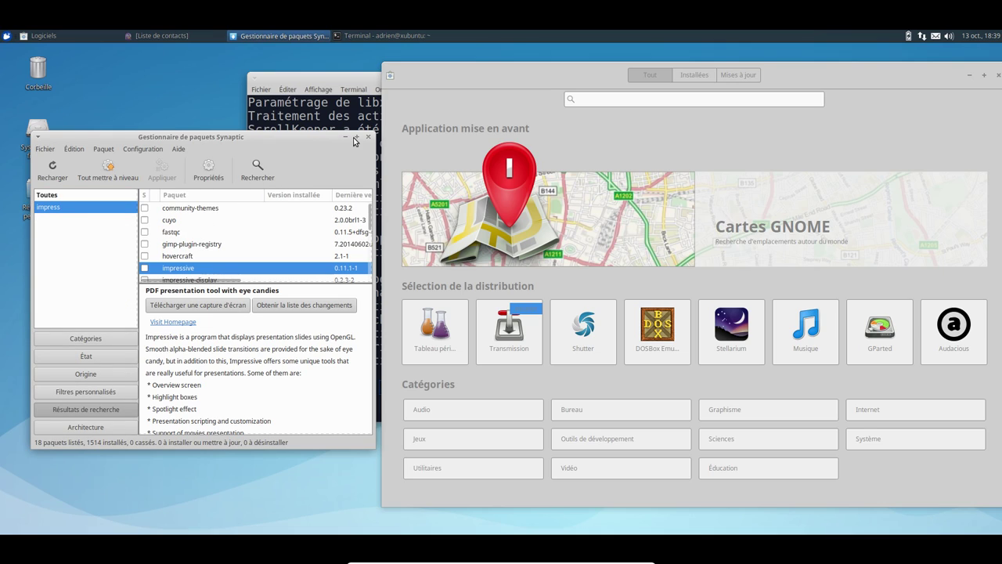
{"action": "left_click", "coordinate": [356, 137]}
{"action": "left_click", "coordinate": [182, 251]}
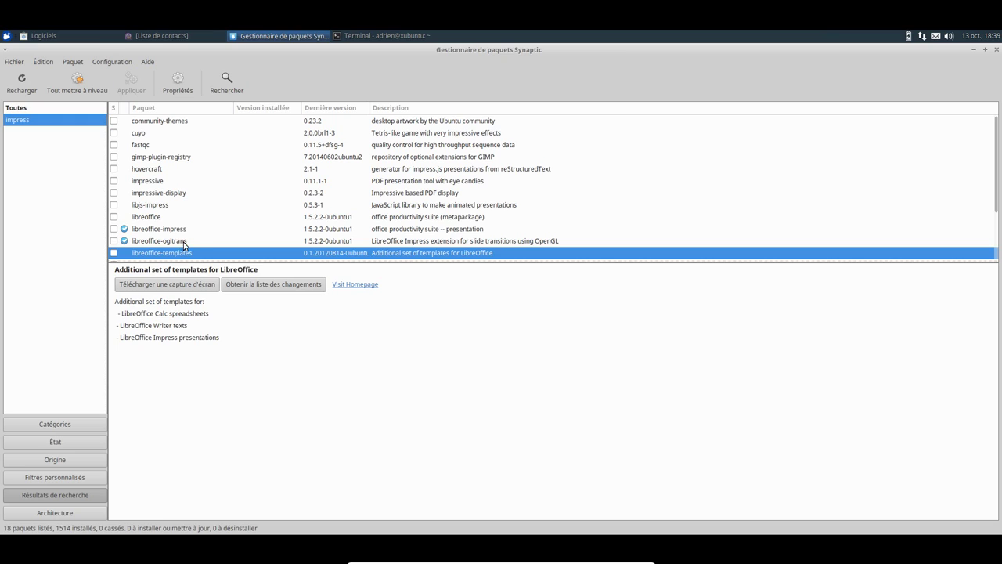
{"action": "left_click", "coordinate": [191, 229]}
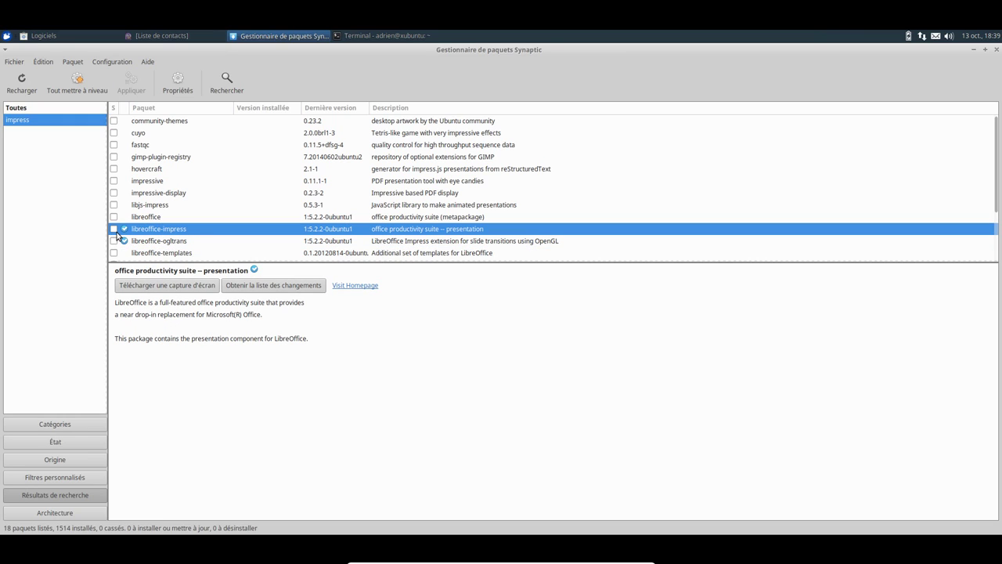
Mark the libreoffice-impress package for installation, apply the changes and expand the detailed installation information.
{"action": "right_click", "coordinate": [159, 231]}
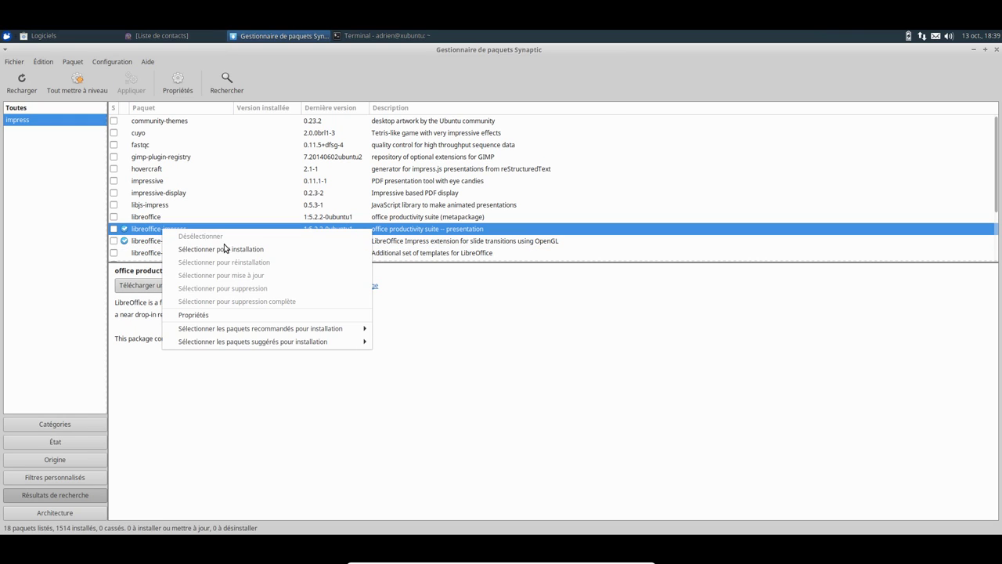
{"action": "left_click", "coordinate": [224, 248]}
{"action": "left_click", "coordinate": [576, 384]}
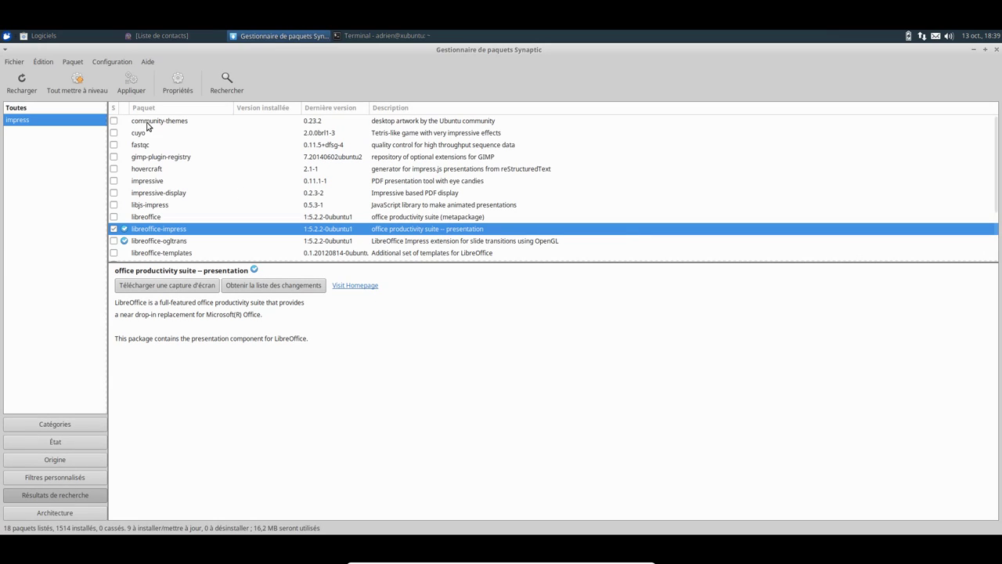
{"action": "left_click", "coordinate": [120, 82]}
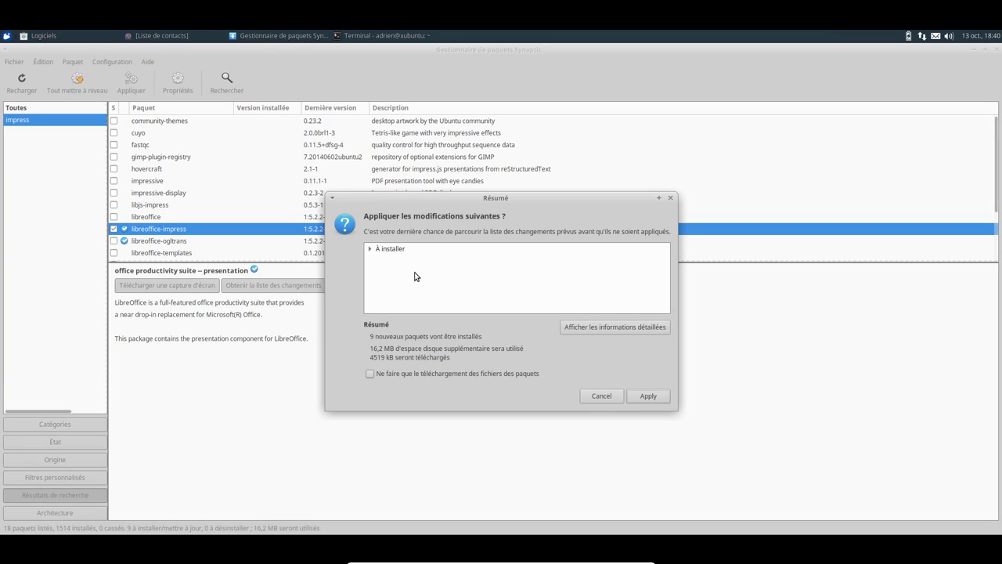
{"action": "left_click", "coordinate": [638, 395]}
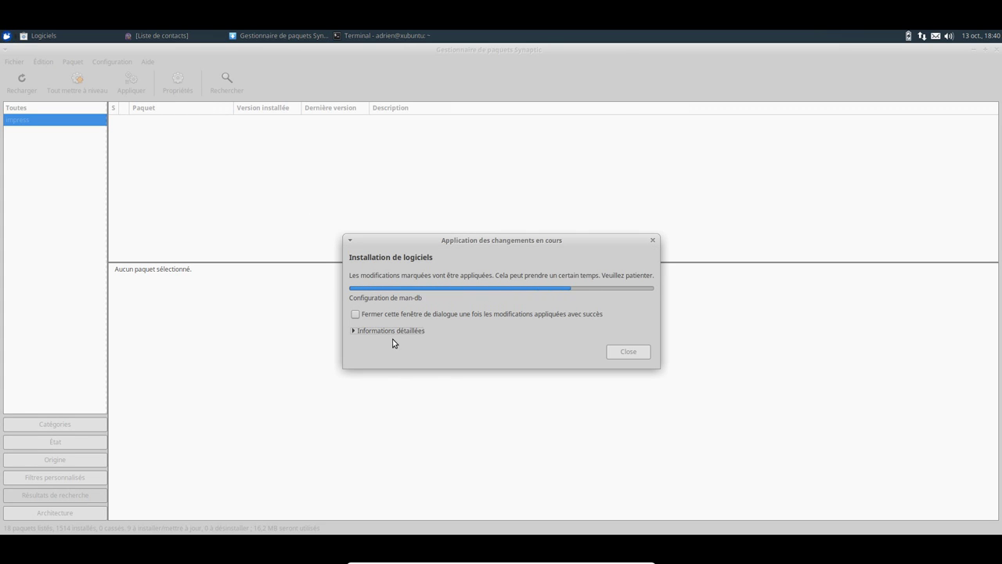
{"action": "left_click", "coordinate": [392, 332]}
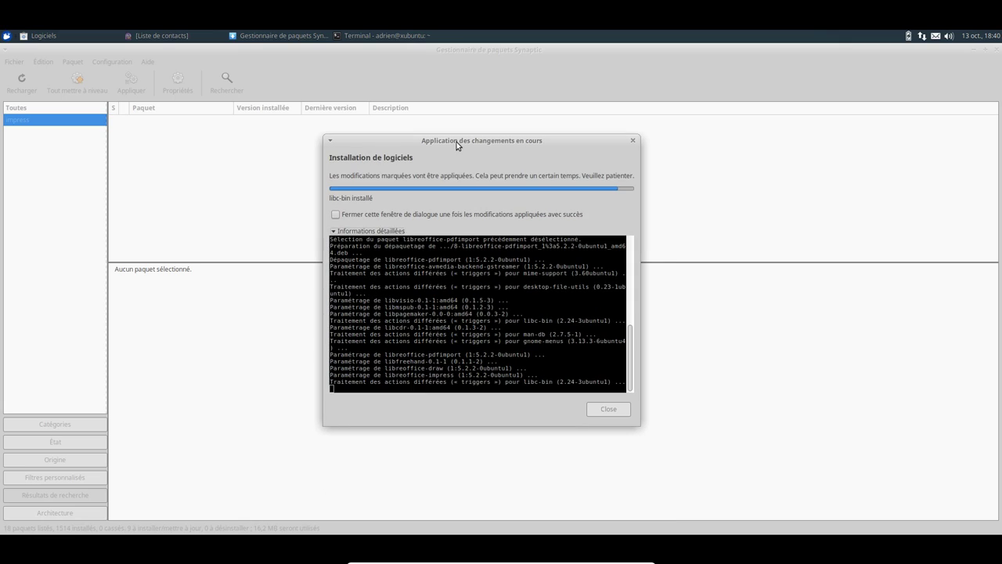
Launch LibreOffice Impress from the Bureautique category of the applications and quit LibreOffice.
{"action": "left_click", "coordinate": [7, 35]}
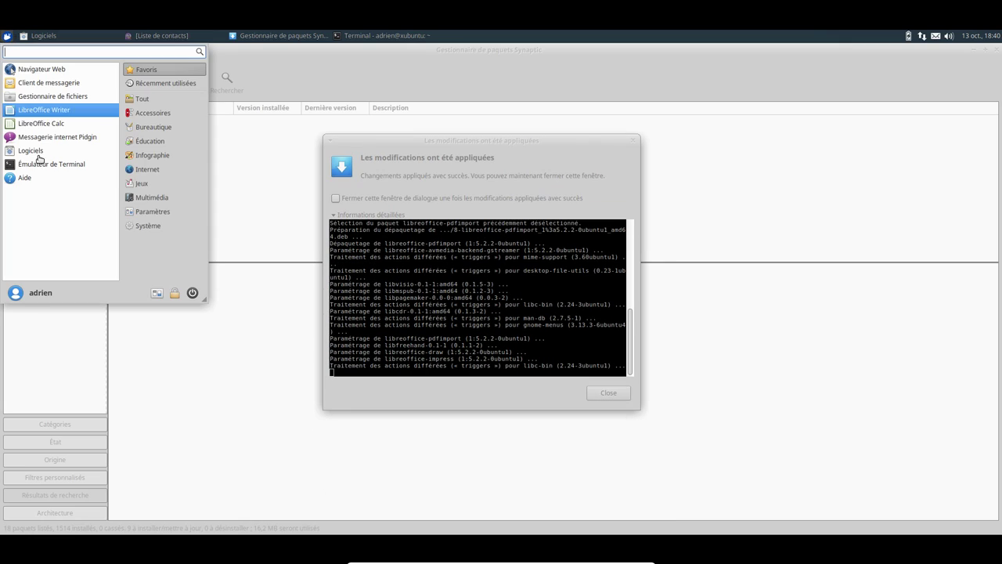
{"action": "left_click", "coordinate": [159, 126]}
{"action": "left_click", "coordinate": [58, 161]}
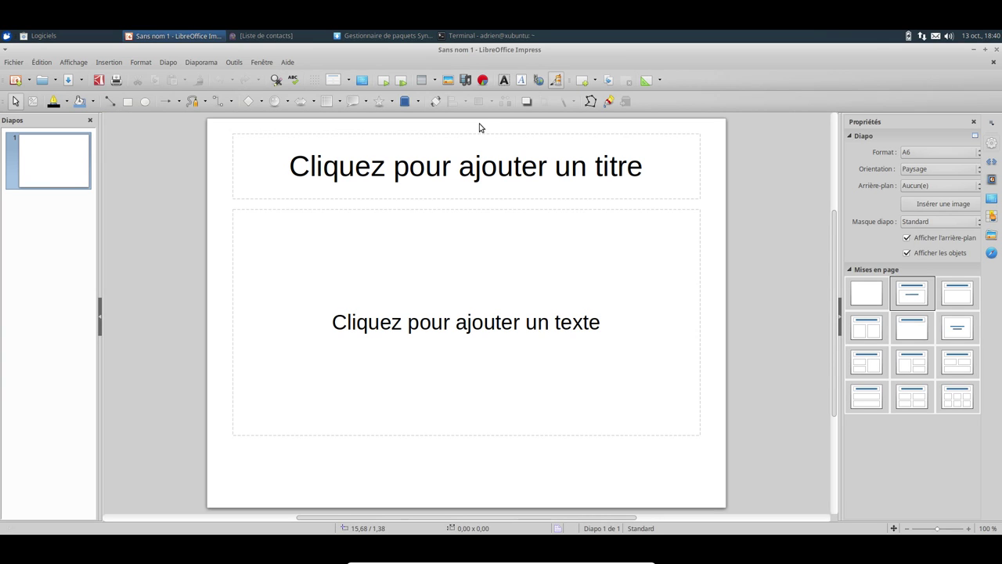
{"action": "left_click", "coordinate": [12, 62]}
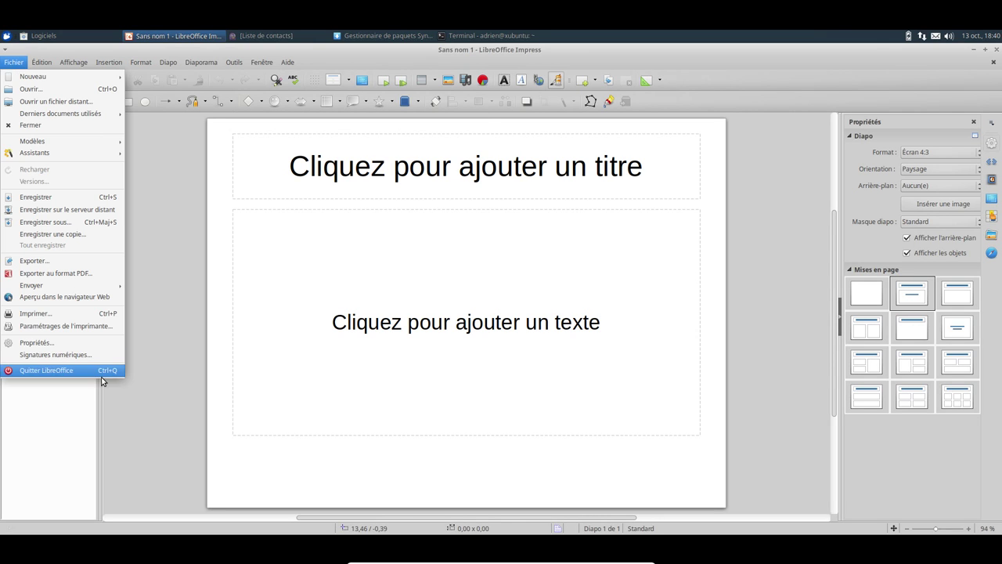
{"action": "left_click", "coordinate": [94, 371]}
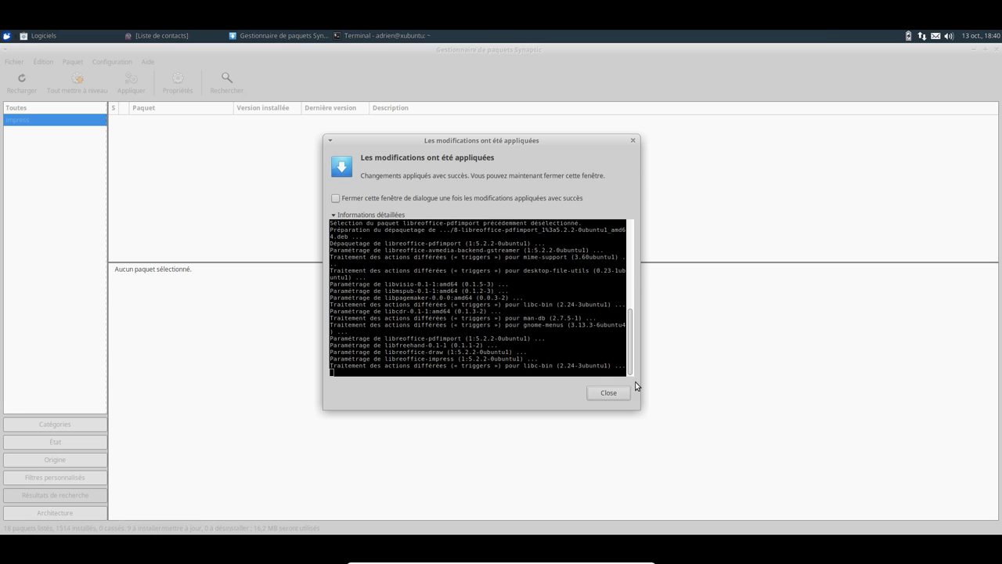
Dismiss Synaptic's applied-changes dialog, unmaximize its window and install GParted from Logiciels, authenticating with the account password.
{"action": "left_click", "coordinate": [609, 393]}
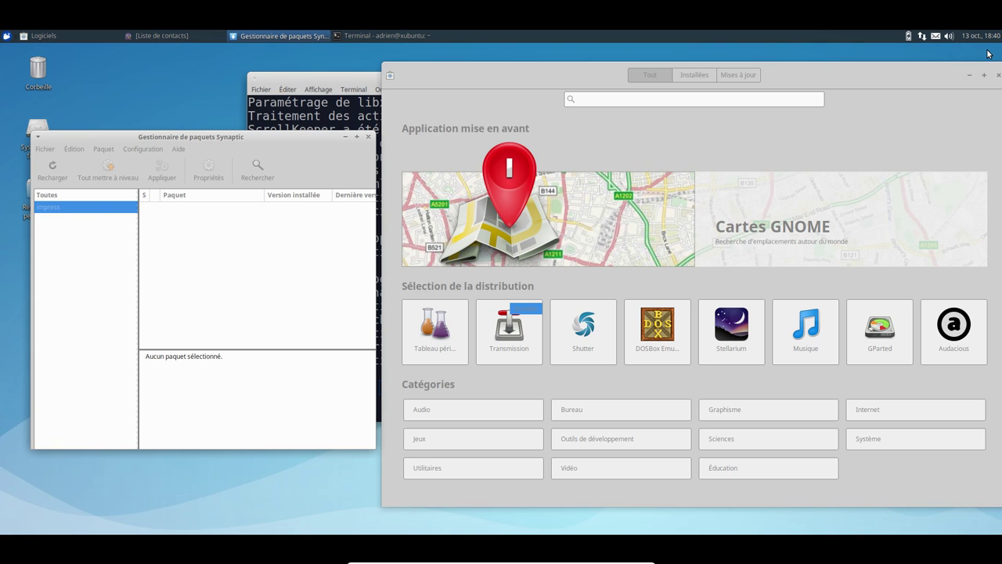
{"action": "left_click", "coordinate": [985, 50]}
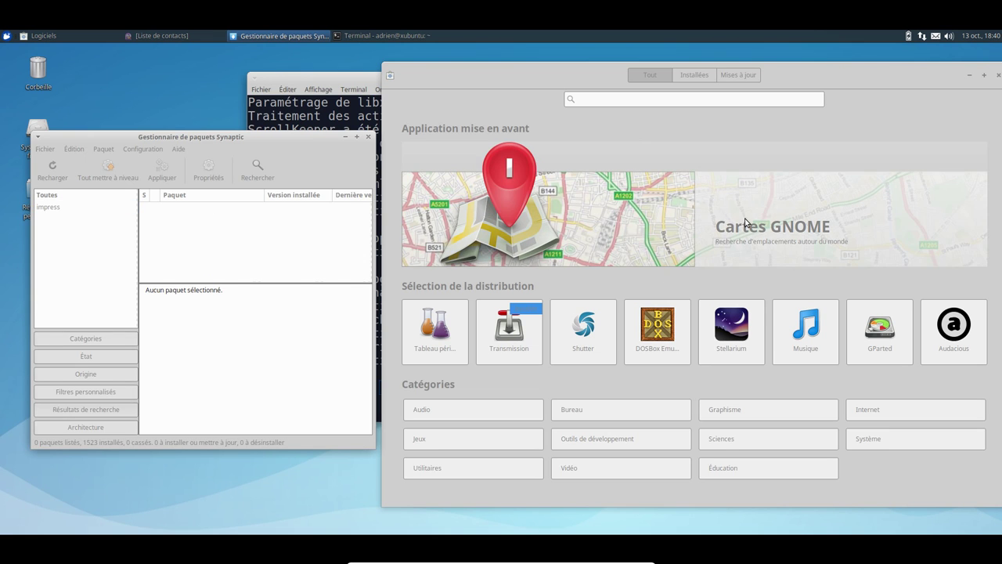
{"action": "left_click", "coordinate": [887, 350]}
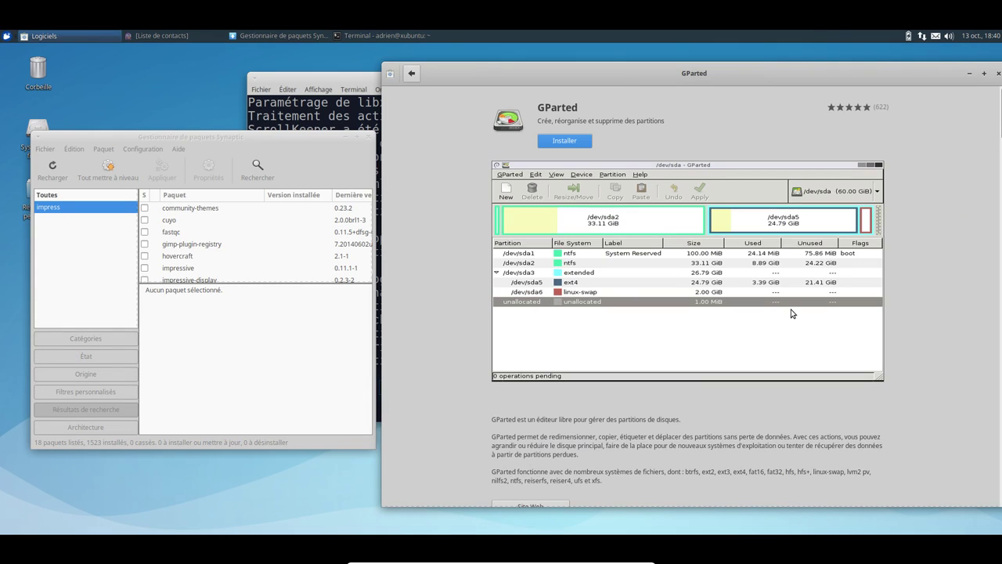
{"action": "left_click", "coordinate": [580, 144]}
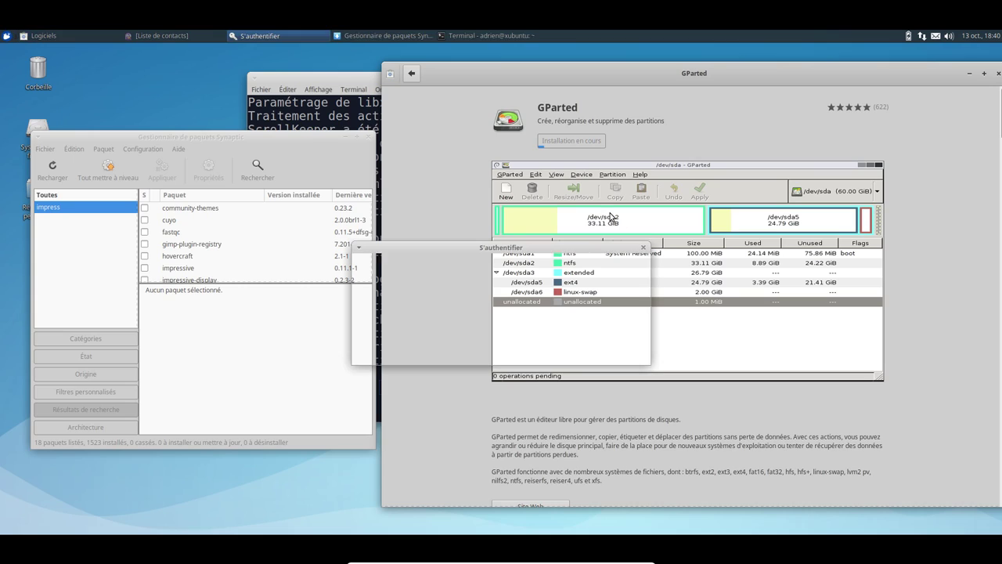
{"action": "type", "text": "********"}
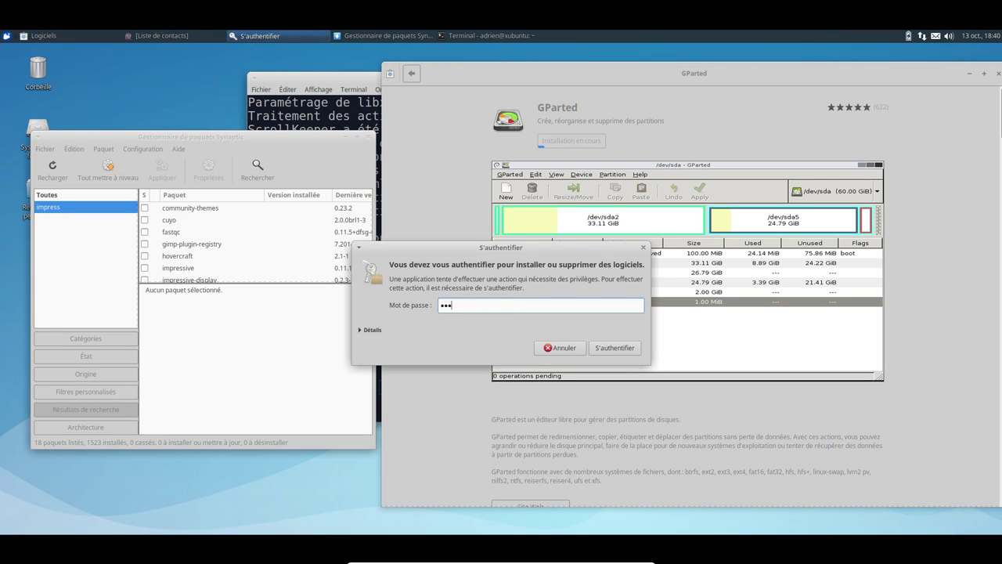
{"action": "key", "text": "Return"}
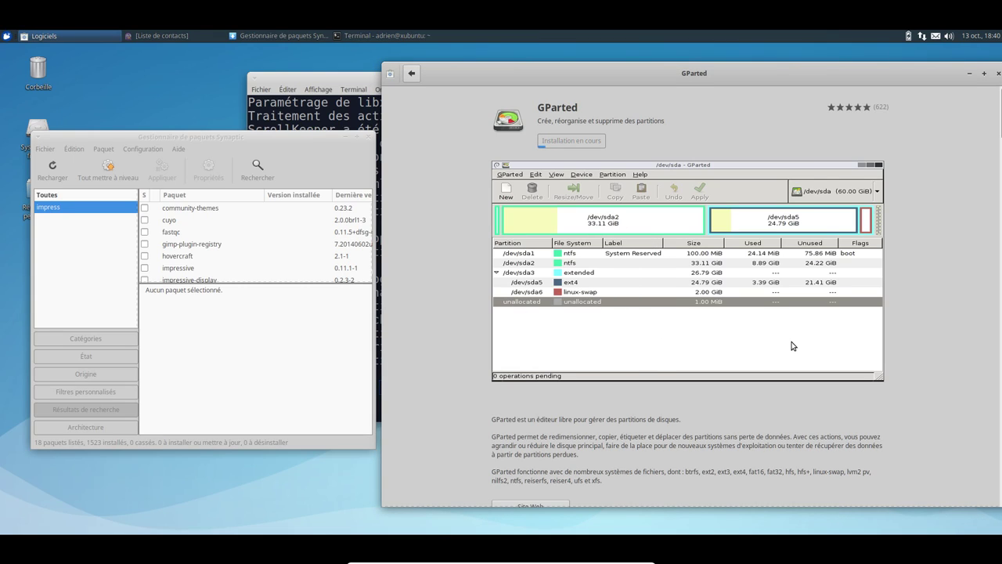
Move Logiciels fully on screen and view every section of Logiciels & mises à jour, from other software sources to development options.
{"action": "left_click_drag", "start_coordinate": [575, 78], "coordinate": [517, 73]}
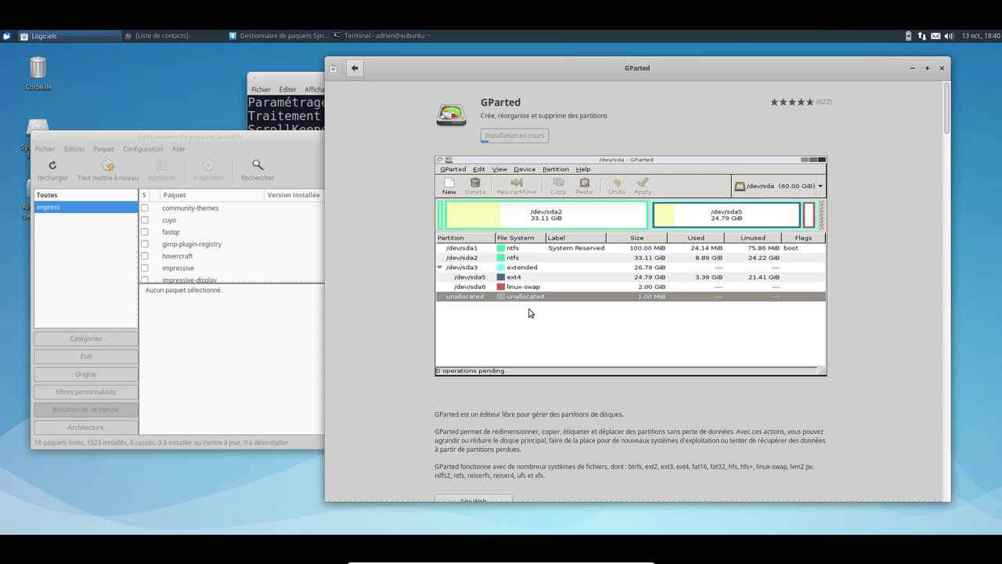
{"action": "left_click", "coordinate": [333, 69]}
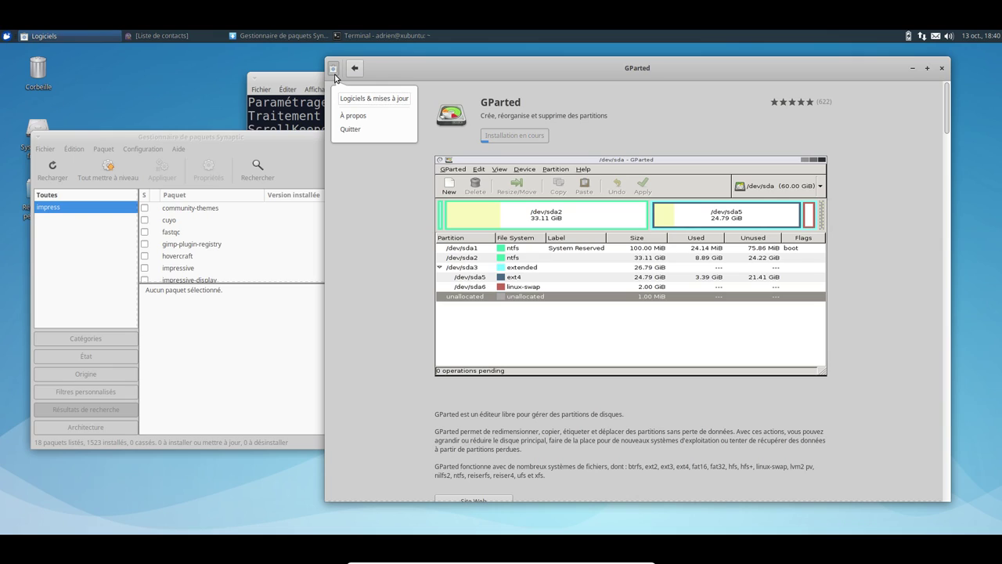
{"action": "left_click", "coordinate": [378, 99]}
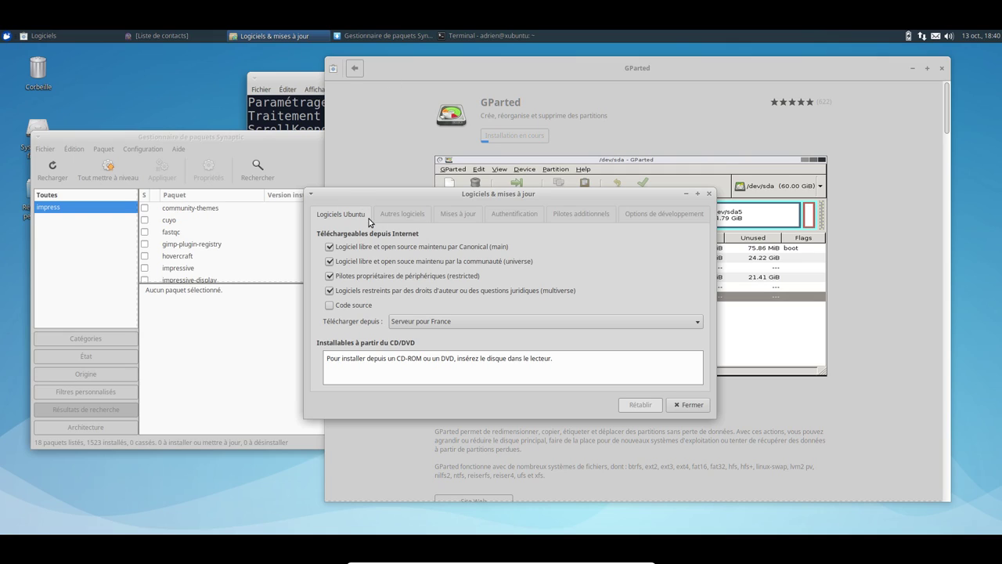
{"action": "left_click", "coordinate": [394, 214]}
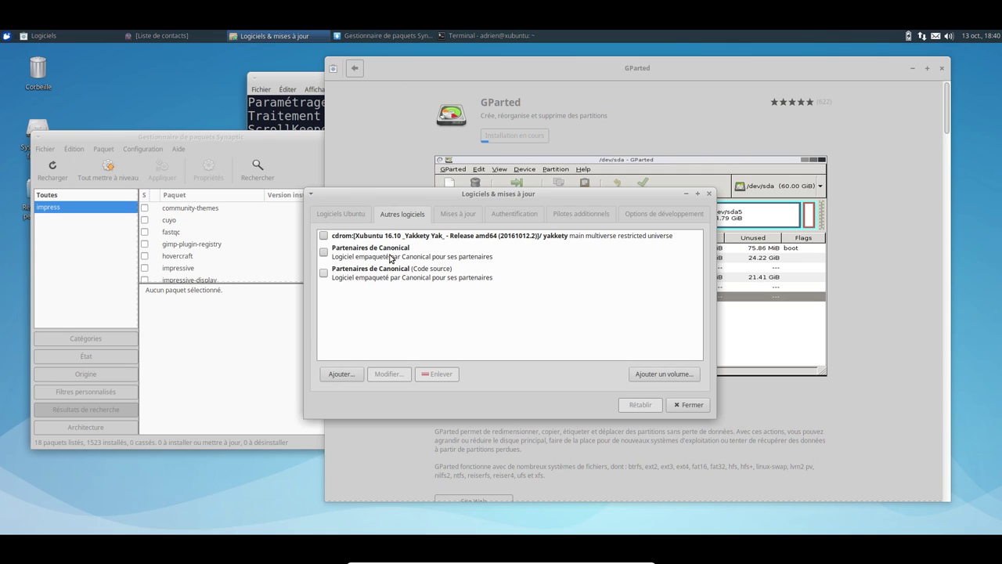
{"action": "left_click", "coordinate": [451, 217]}
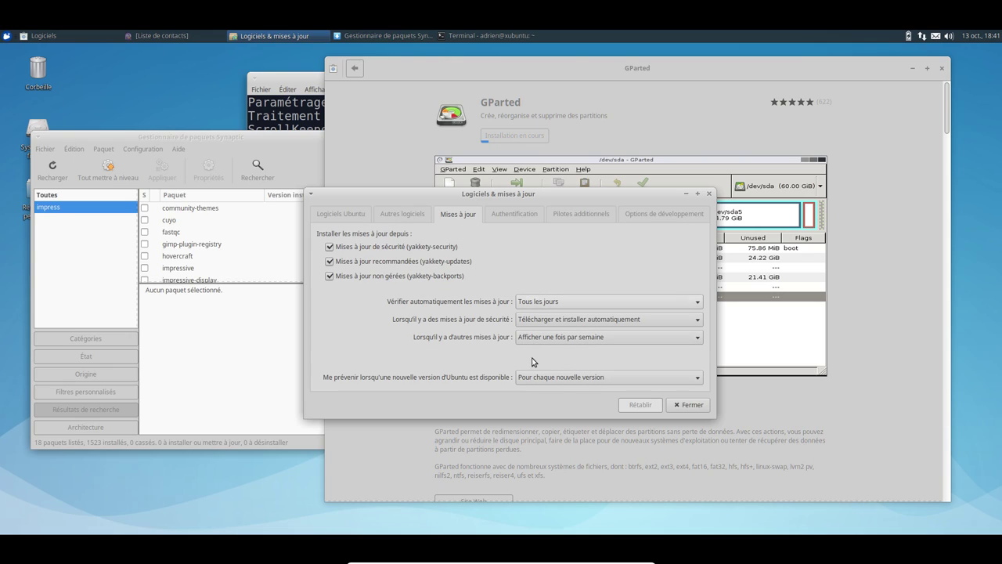
{"action": "left_click", "coordinate": [505, 217]}
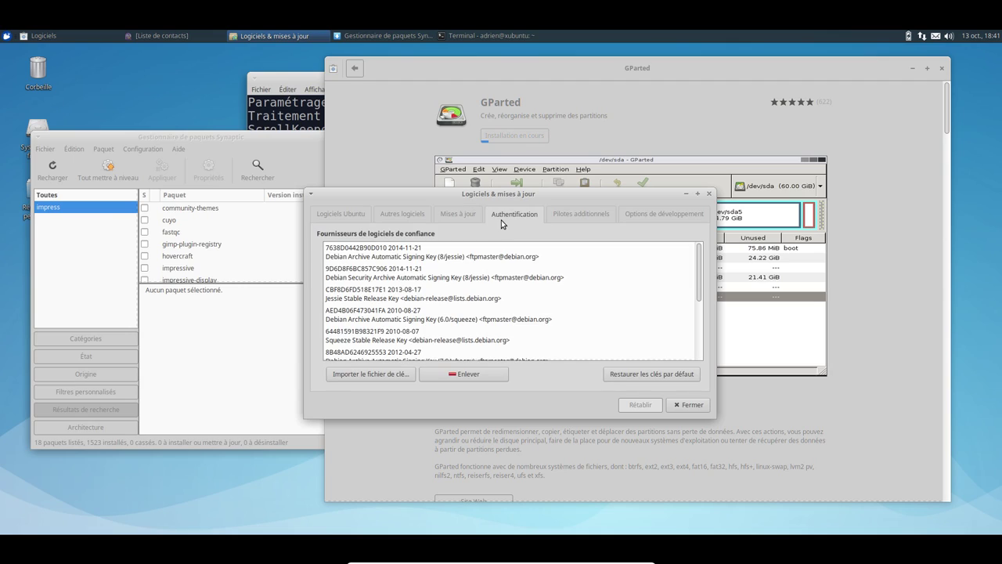
{"action": "left_click", "coordinate": [581, 218]}
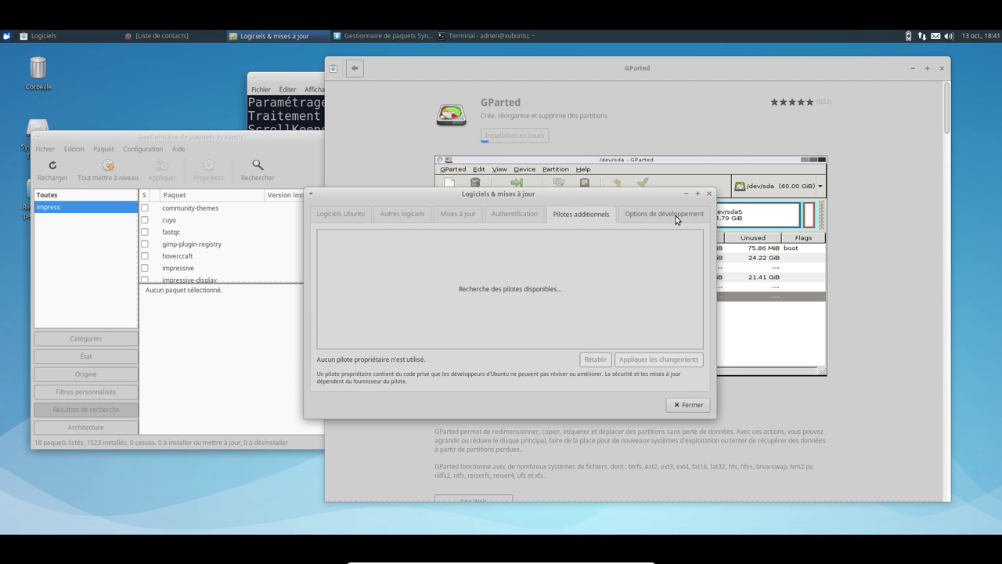
{"action": "left_click", "coordinate": [677, 217]}
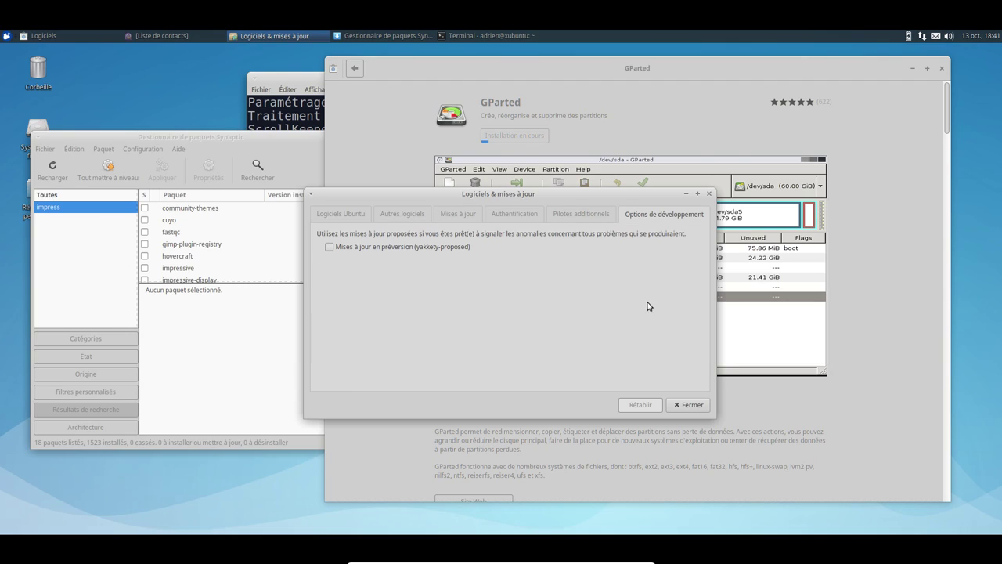
{"action": "left_click", "coordinate": [686, 405]}
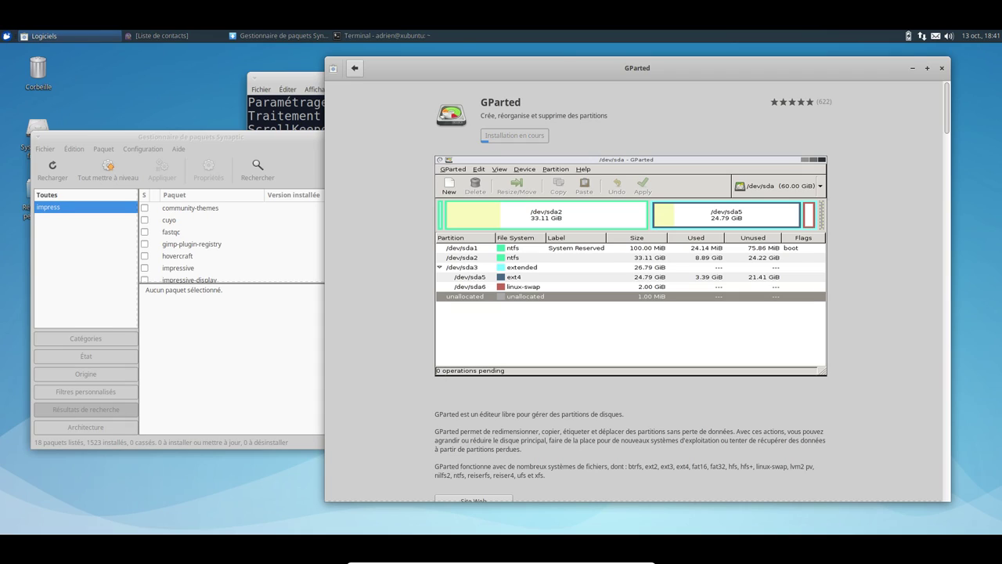
Close the Logiciels window and the terminal window.
{"action": "left_click_drag", "start_coordinate": [395, 68], "coordinate": [368, 67]}
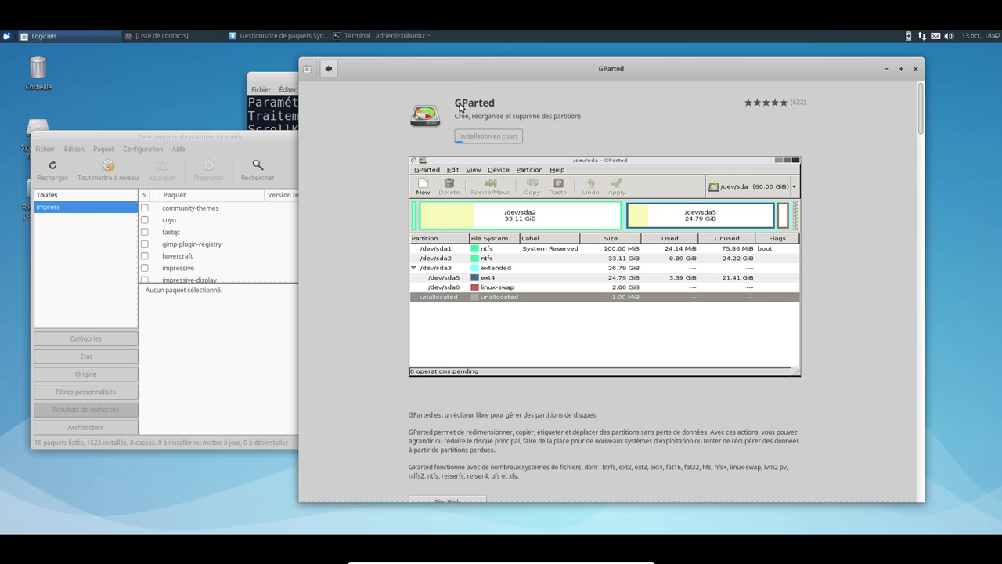
{"action": "left_click", "coordinate": [914, 71]}
{"action": "left_click", "coordinate": [822, 89]}
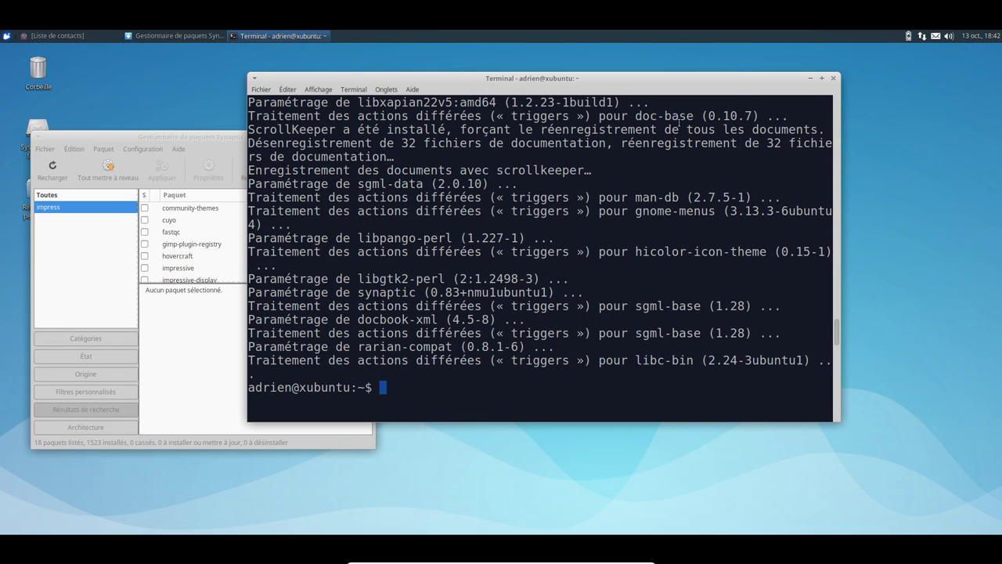
{"action": "left_click", "coordinate": [835, 79]}
Move the Synaptic window towards the middle of the desktop, enlarge it and close it.
{"action": "left_click_drag", "start_coordinate": [265, 144], "coordinate": [523, 94]}
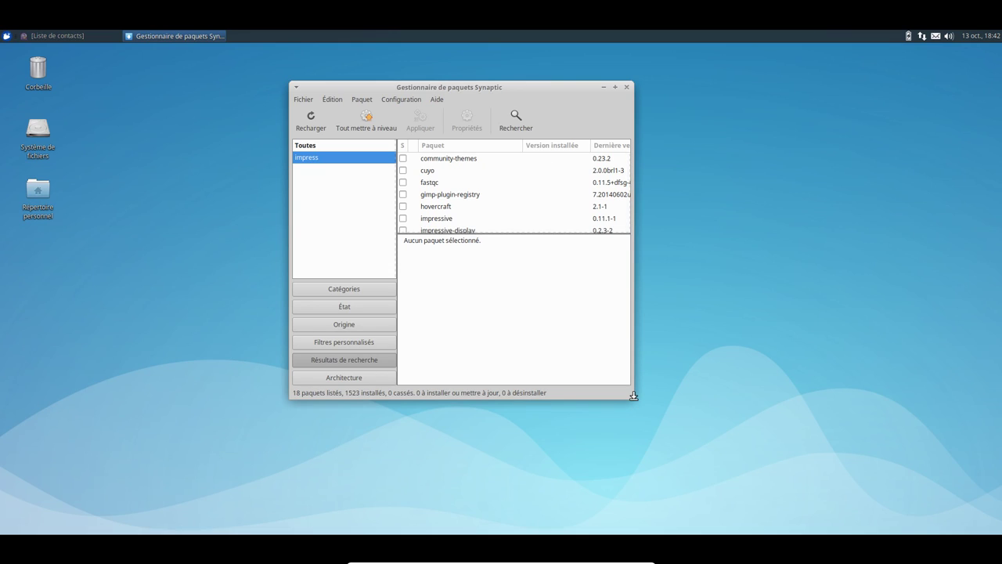
{"action": "left_click_drag", "start_coordinate": [641, 401], "coordinate": [641, 411]}
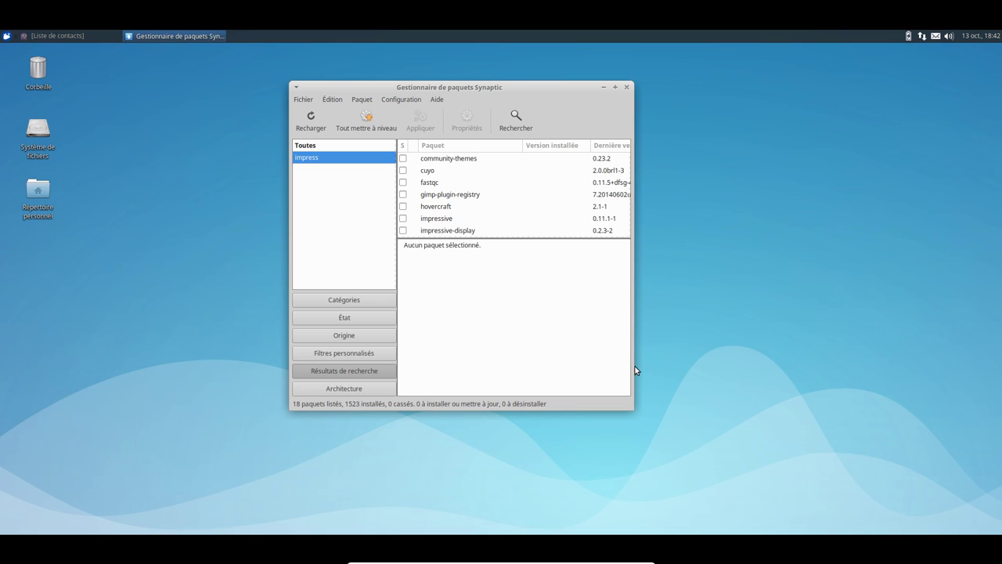
{"action": "left_click_drag", "start_coordinate": [630, 366], "coordinate": [883, 365]}
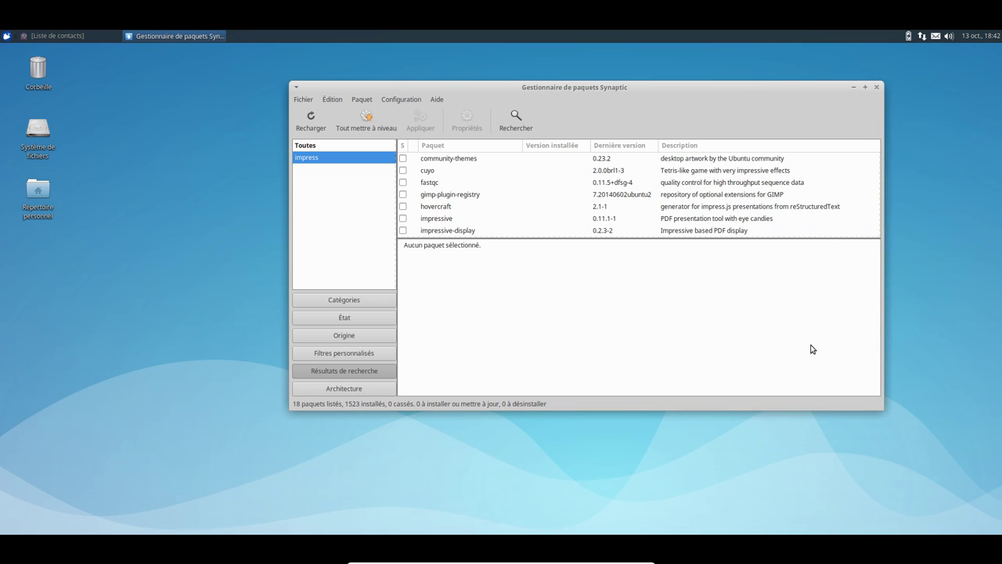
{"action": "left_click_drag", "start_coordinate": [724, 92], "coordinate": [638, 106]}
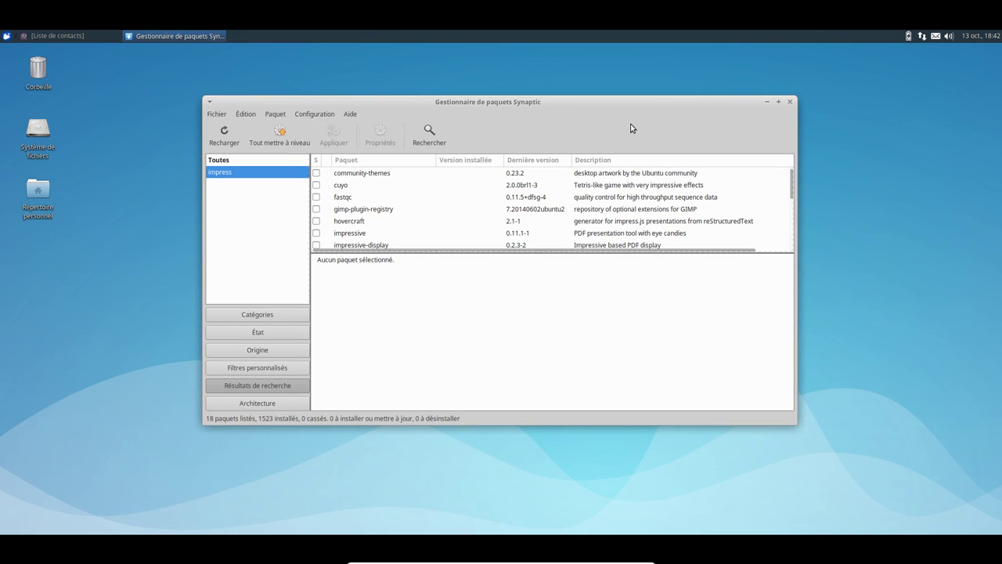
{"action": "left_click", "coordinate": [790, 101]}
Bring up the Liste de contacts window and quit the Pidgin messenger.
{"action": "left_click", "coordinate": [35, 36]}
{"action": "left_click", "coordinate": [17, 60]}
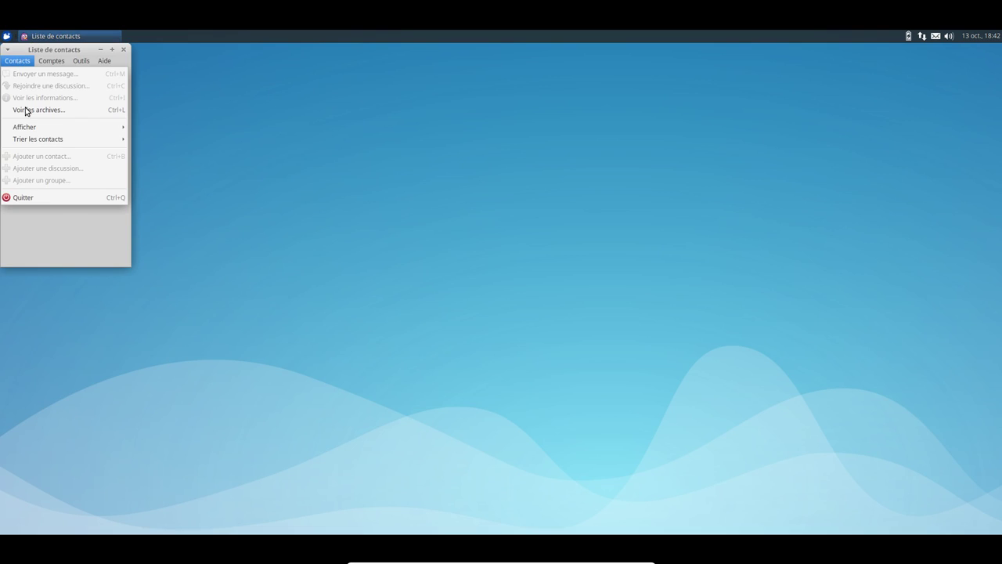
{"action": "left_click", "coordinate": [35, 198]}
Open the home folder in the file manager and unmount the /data/ network share.
{"action": "double_click", "coordinate": [37, 190]}
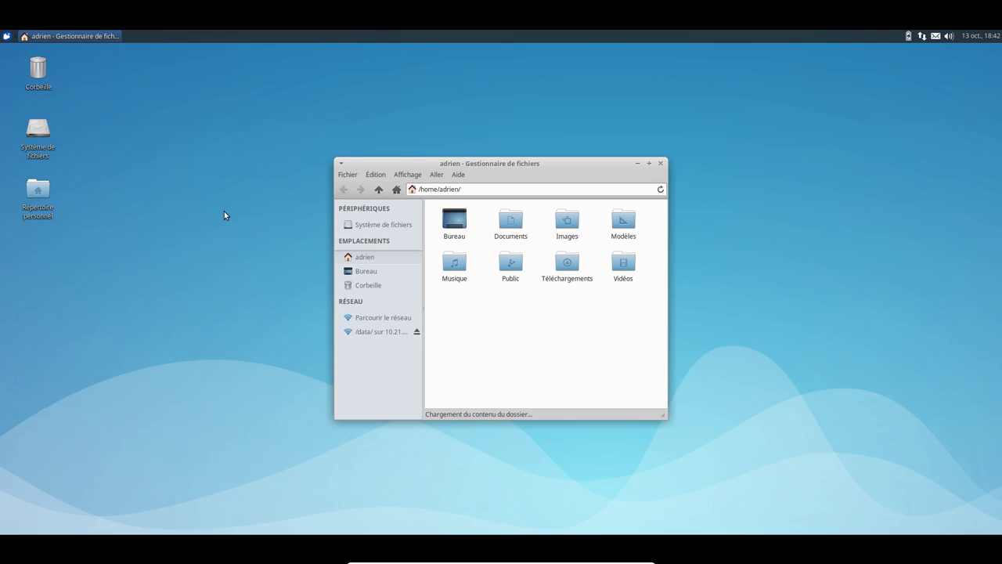
{"action": "left_click", "coordinate": [417, 334]}
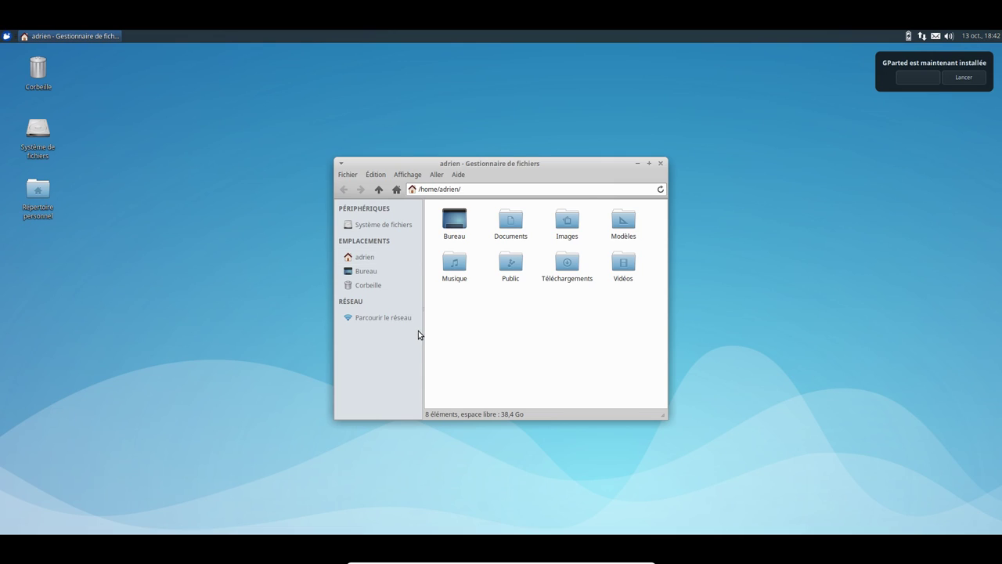
Launch GParted from its installation notification and authenticate with the account password.
{"action": "left_click", "coordinate": [960, 77]}
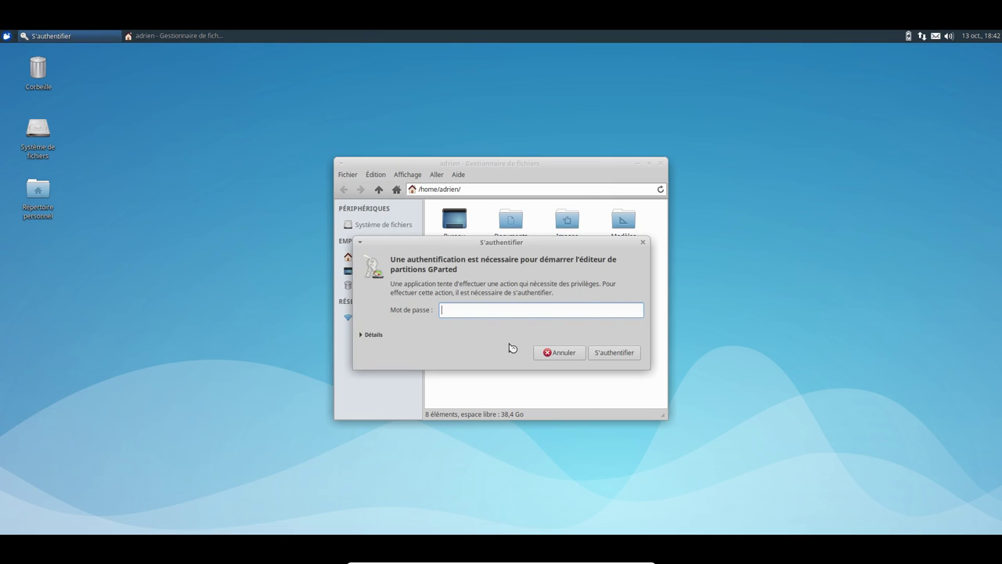
{"action": "type", "text": "********"}
{"action": "key", "text": "Return"}
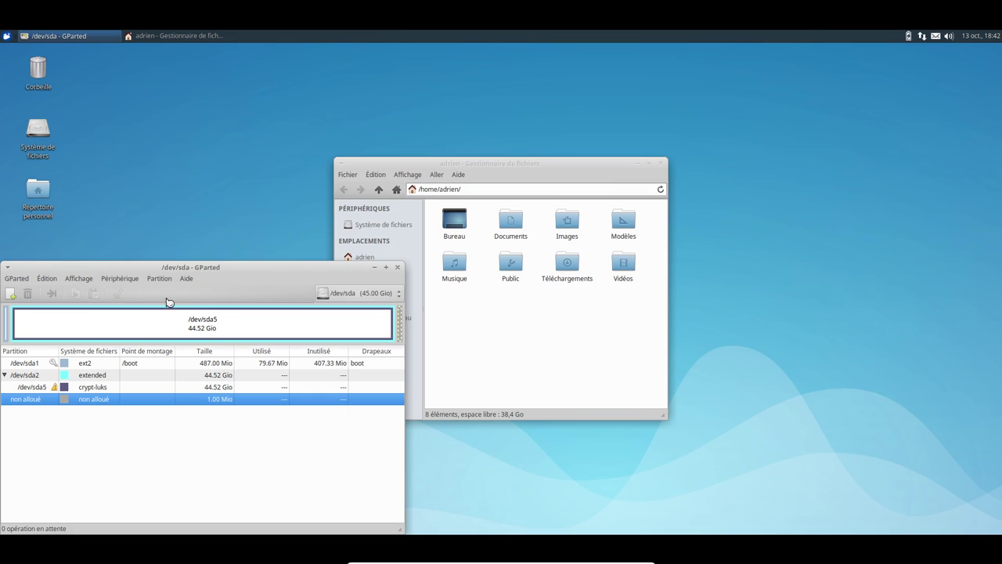
Move the GParted window to the middle of the desktop, inspect the /dev/sda1, /dev/sda2 and /dev/sda5 partitions, and close GParted.
{"action": "left_click_drag", "start_coordinate": [187, 271], "coordinate": [538, 139]}
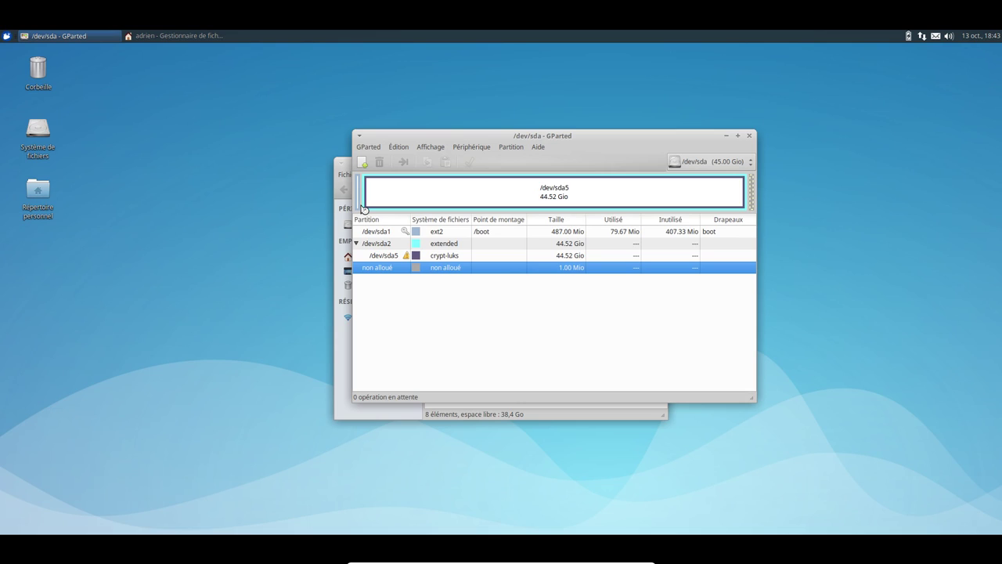
{"action": "left_click", "coordinate": [499, 234]}
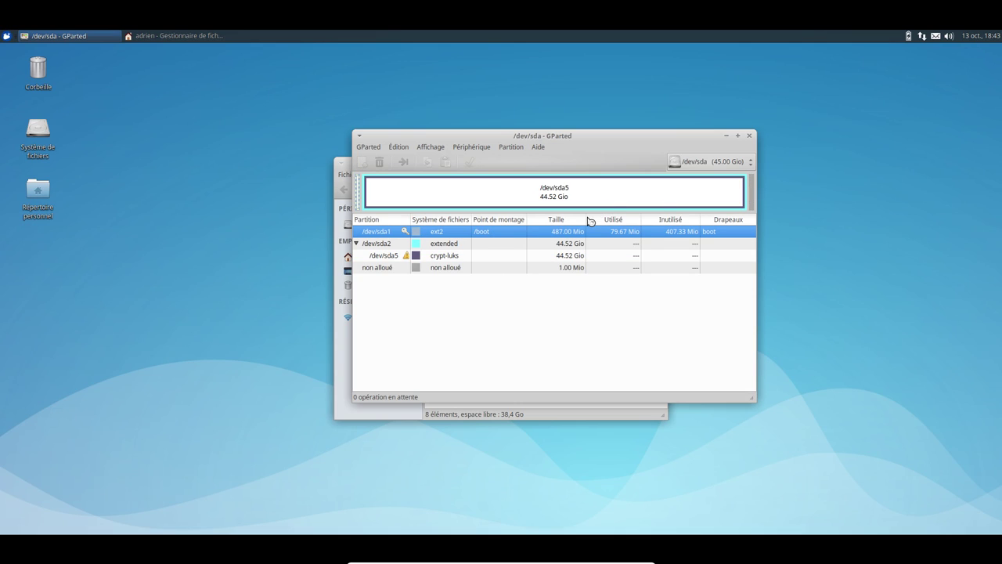
{"action": "left_click", "coordinate": [457, 247]}
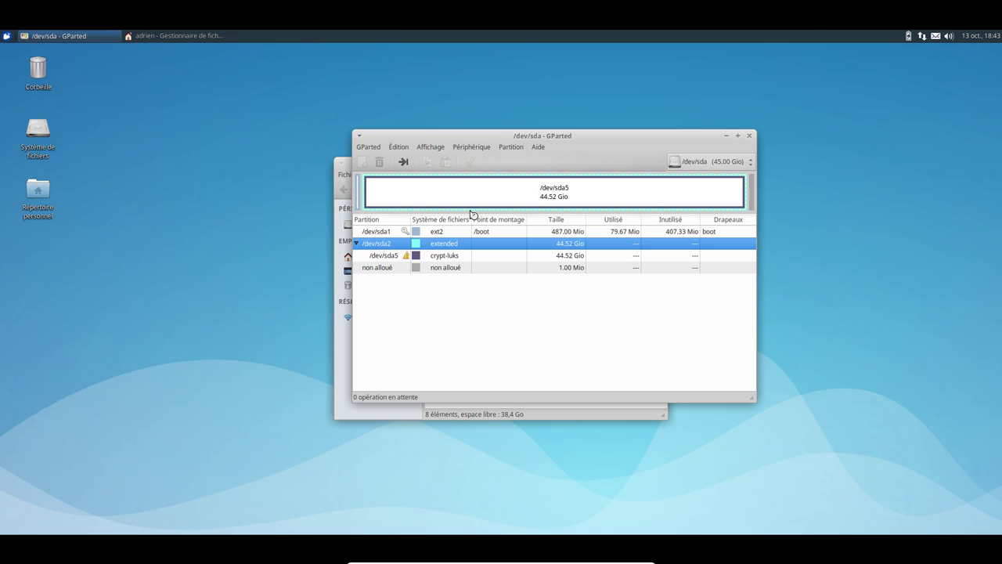
{"action": "left_click", "coordinate": [460, 259]}
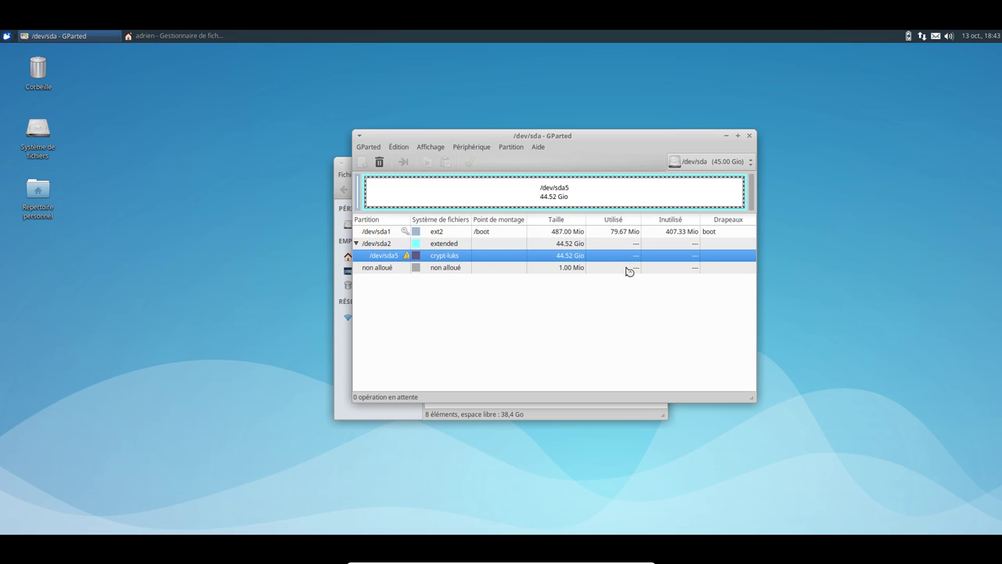
{"action": "left_click", "coordinate": [748, 136]}
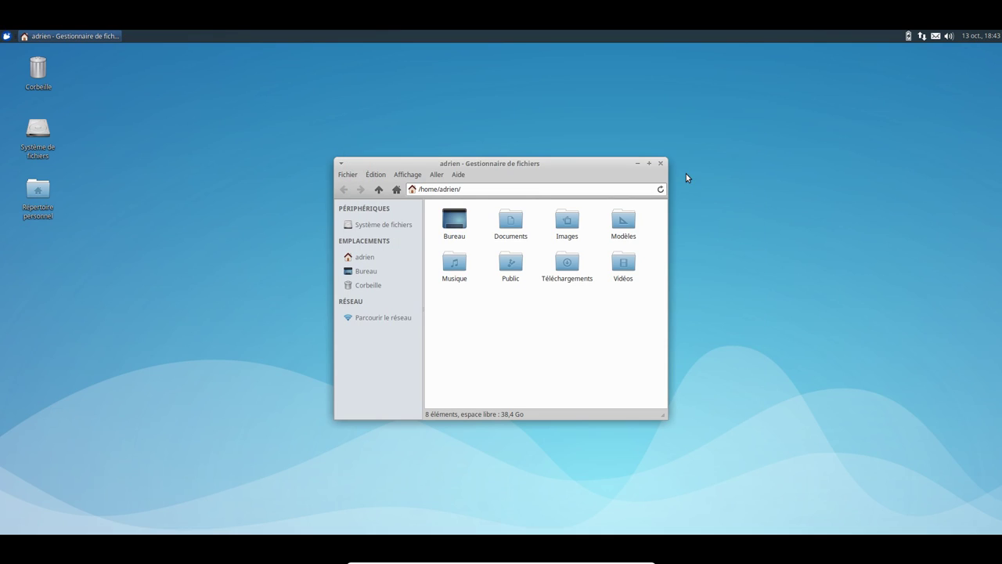
Close the file manager and shut down the Xubuntu system.
{"action": "left_click", "coordinate": [660, 163]}
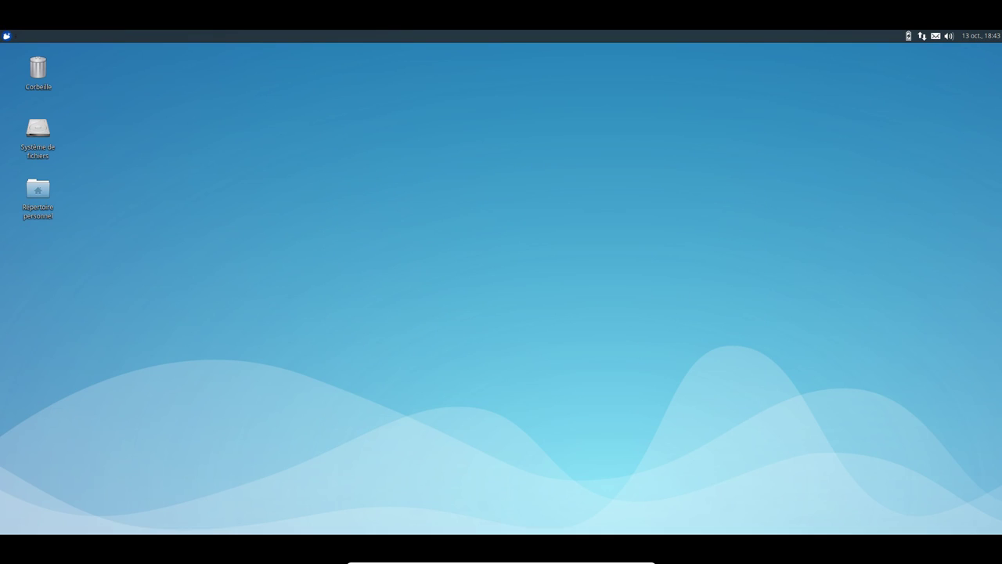
{"action": "left_click", "coordinate": [6, 35]}
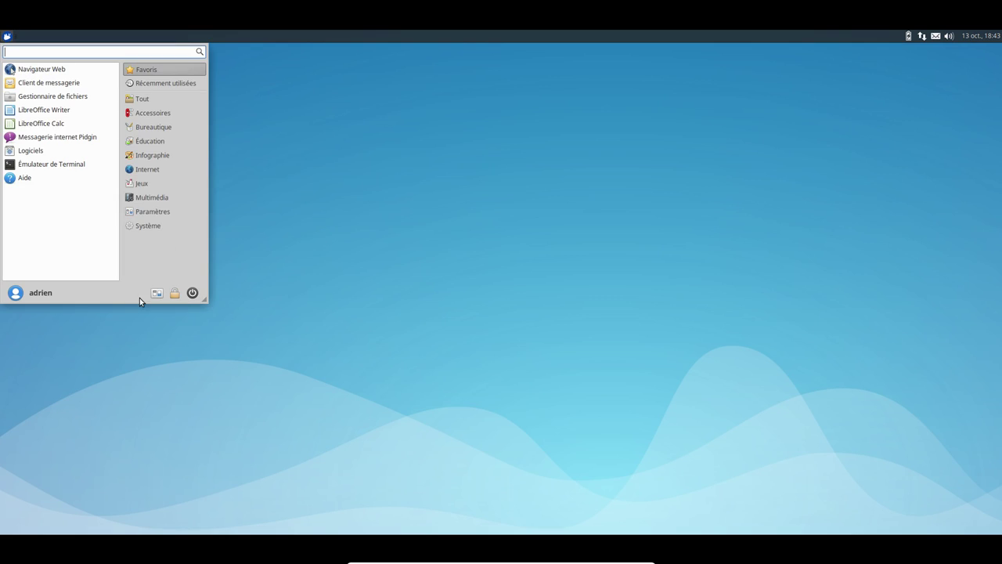
{"action": "left_click", "coordinate": [192, 293]}
{"action": "left_click", "coordinate": [553, 244]}
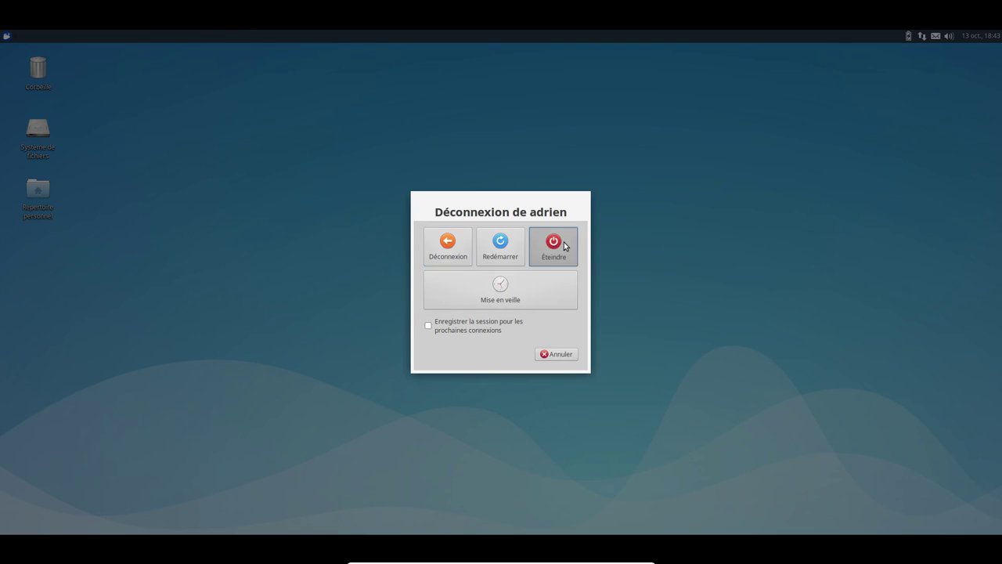